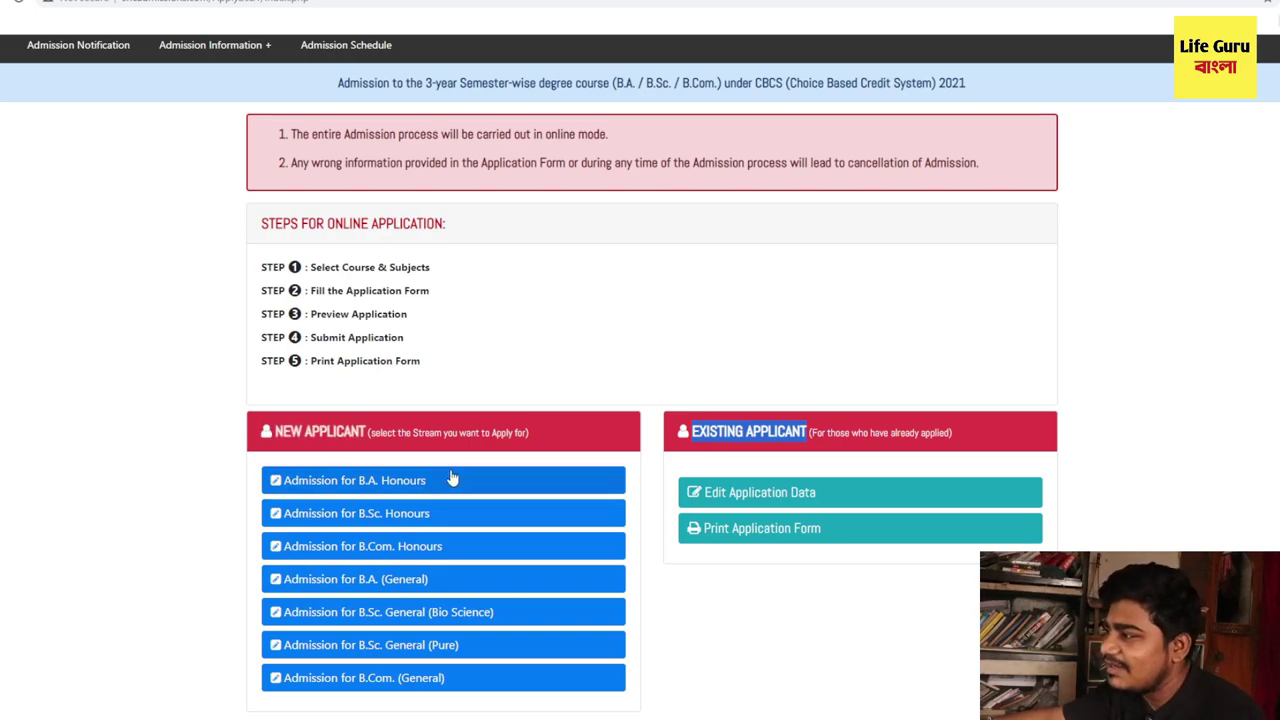
- Open the B.Sc. Honours admission form from the NEW APPLICANT section
scroll(450, 480, down, 1)
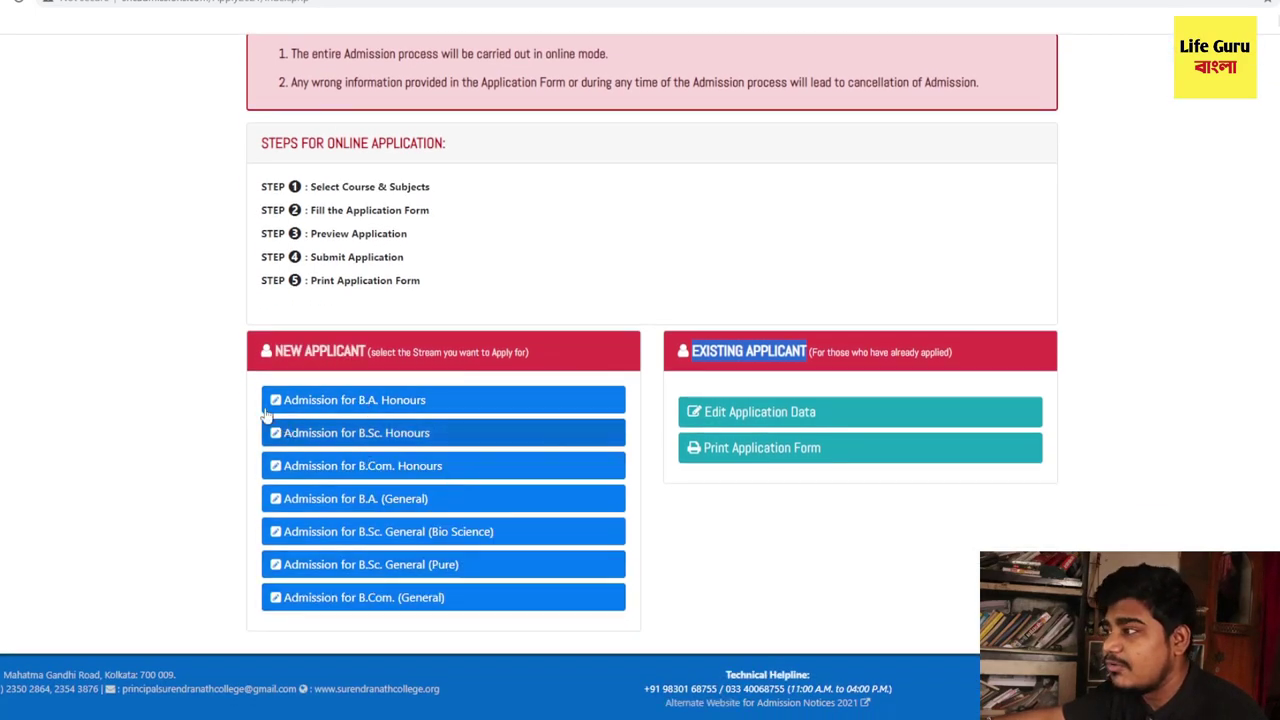
drag(272, 350, 362, 345)
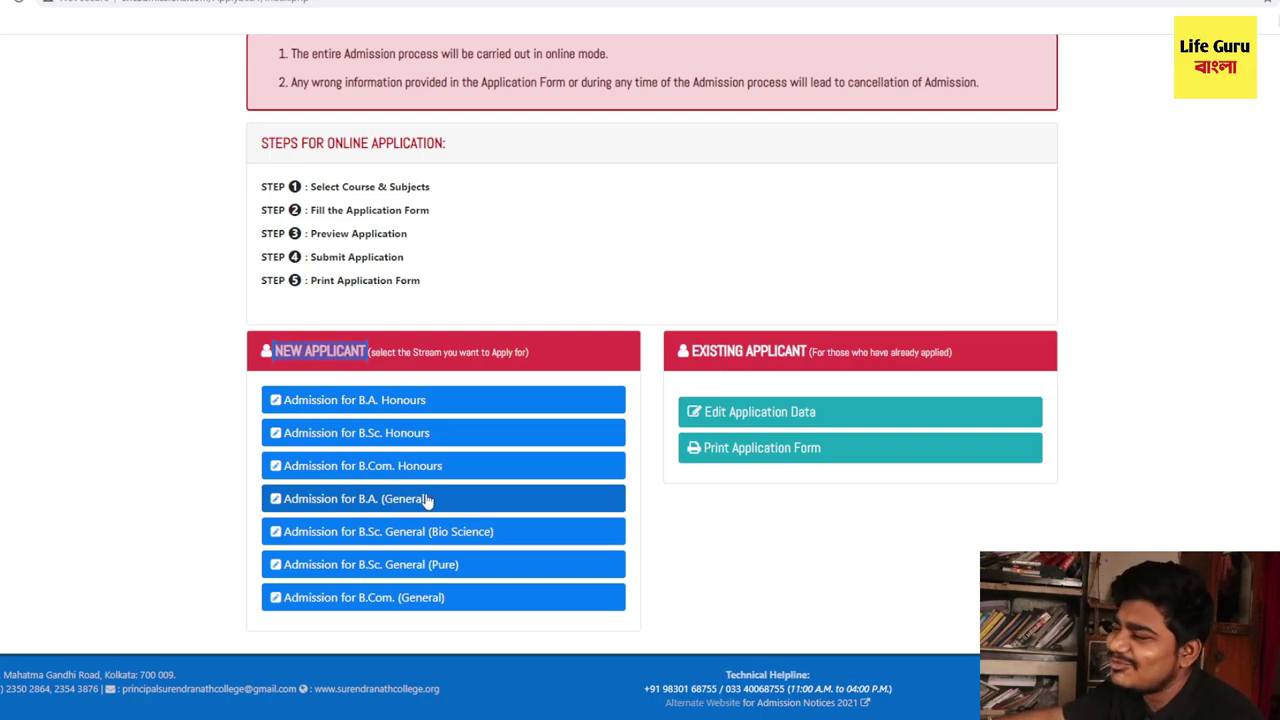
click(365, 442)
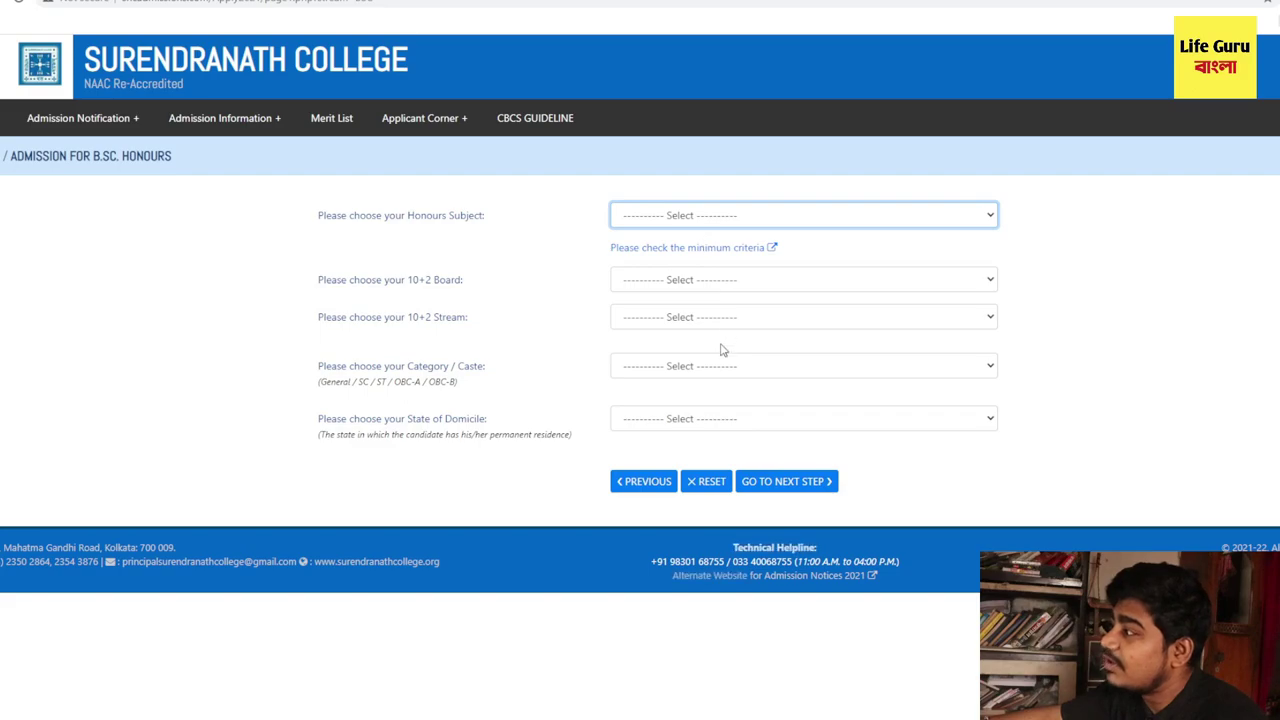
- Choose Mathematics Honours as the honours subject and W.B.C.H.S.E as the 10+2 Board
key(m)
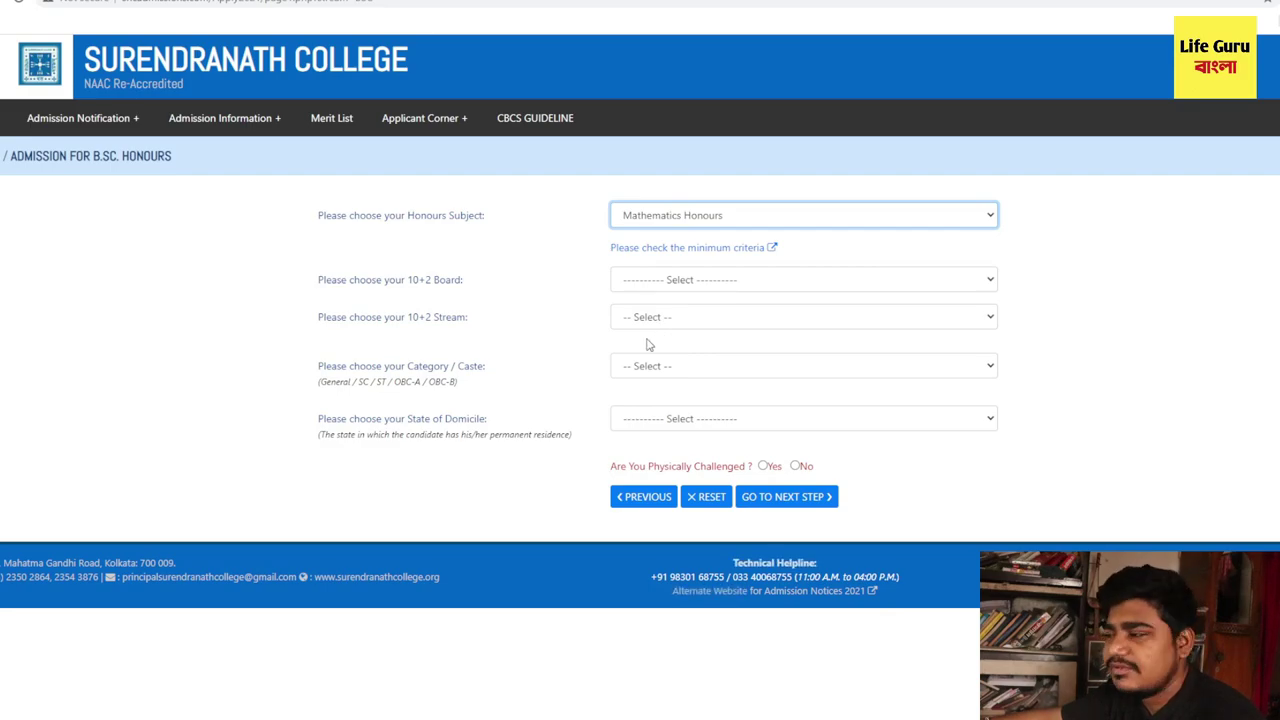
click(320, 285)
drag(320, 285, 461, 290)
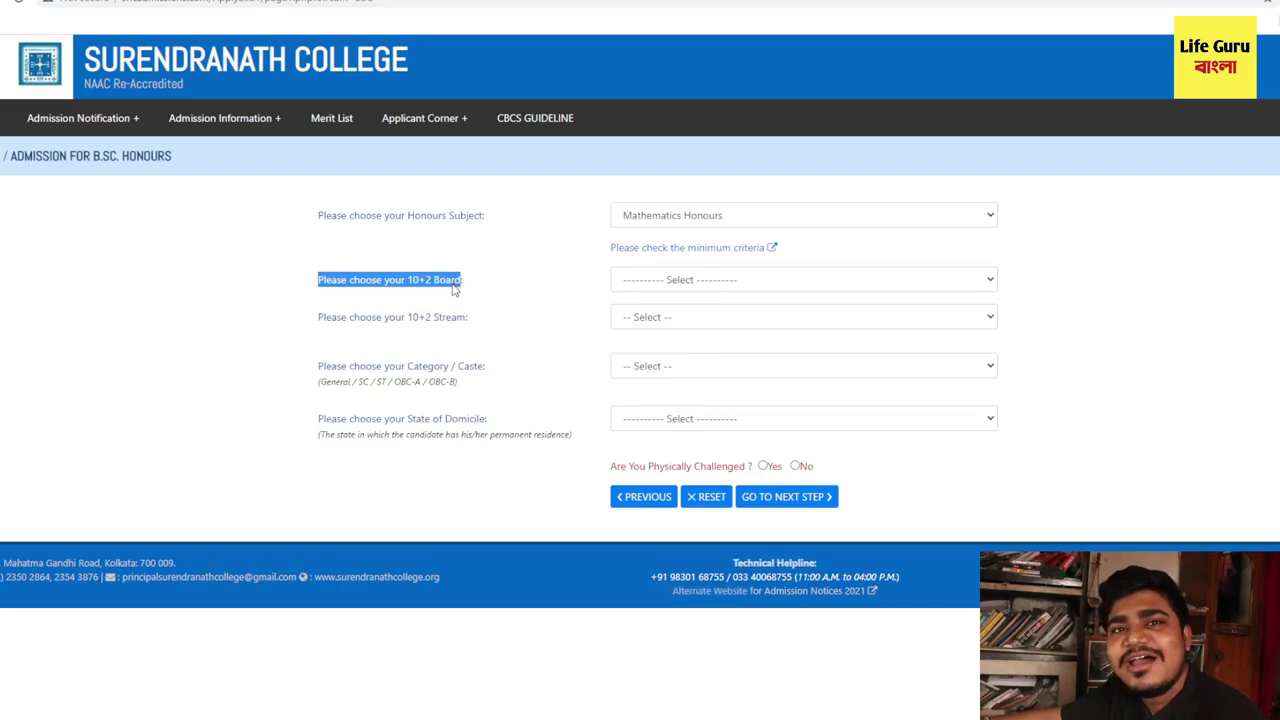
click(637, 287)
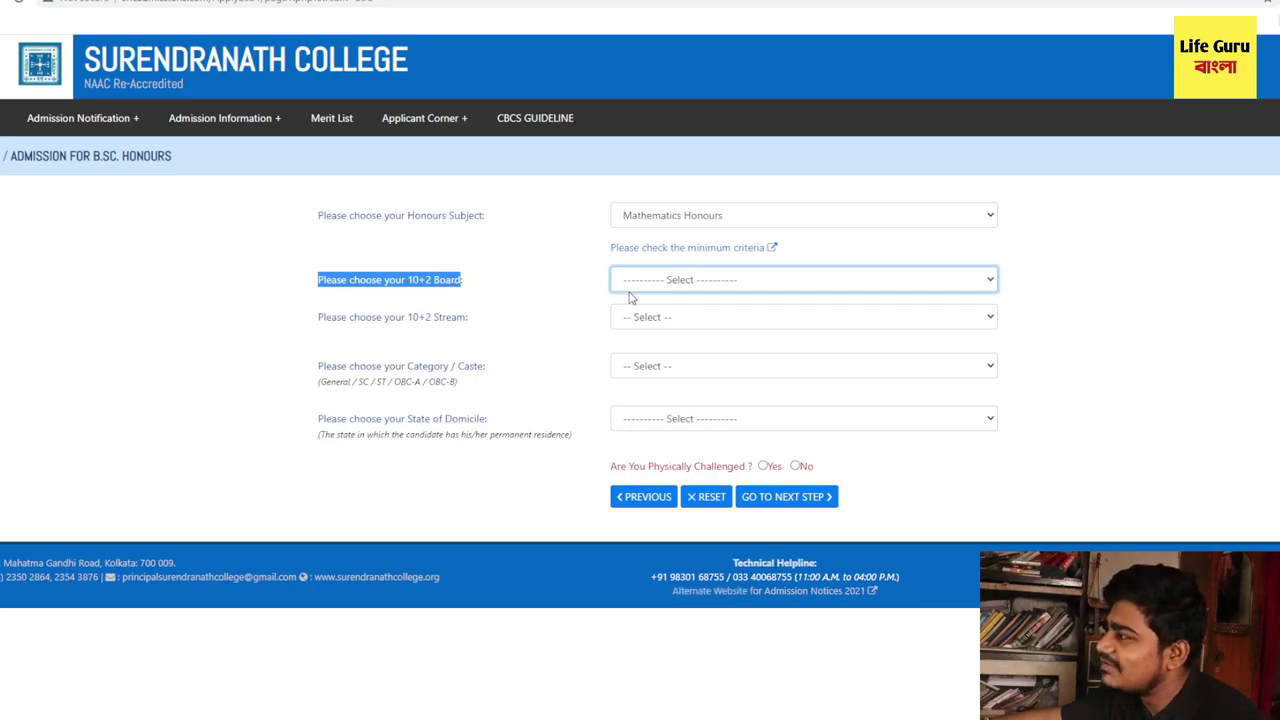
click(630, 297)
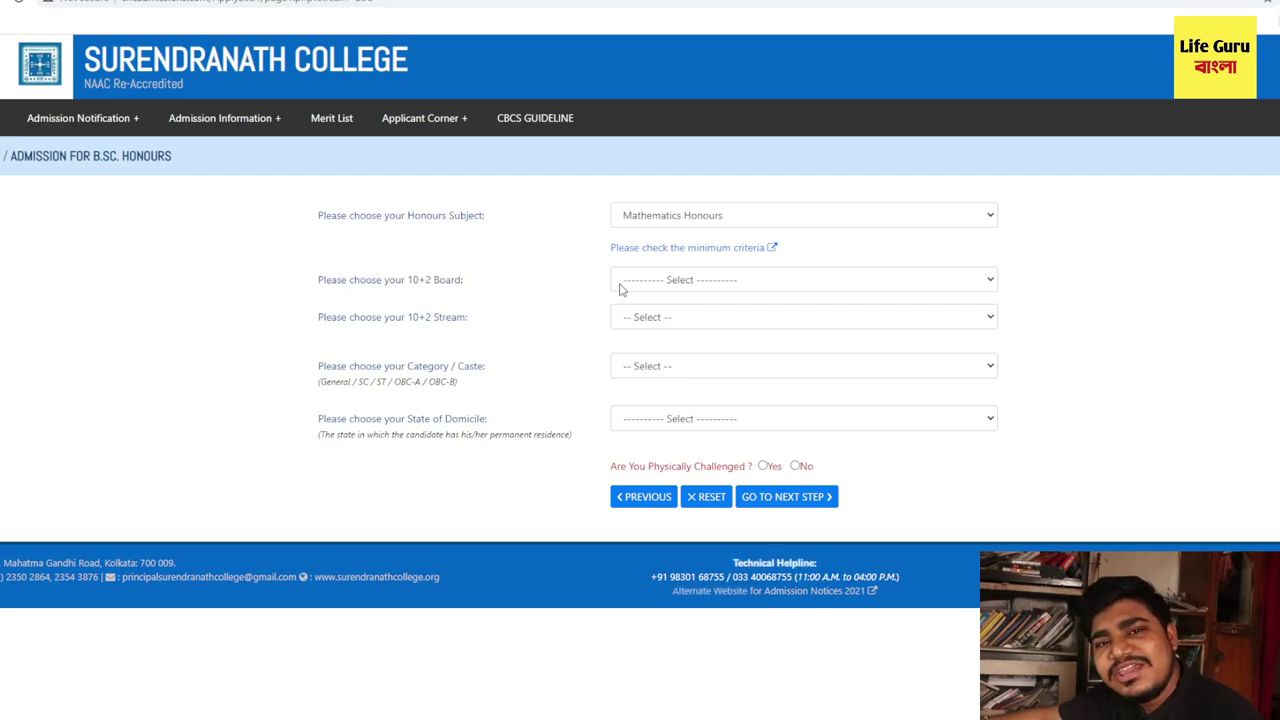
click(620, 289)
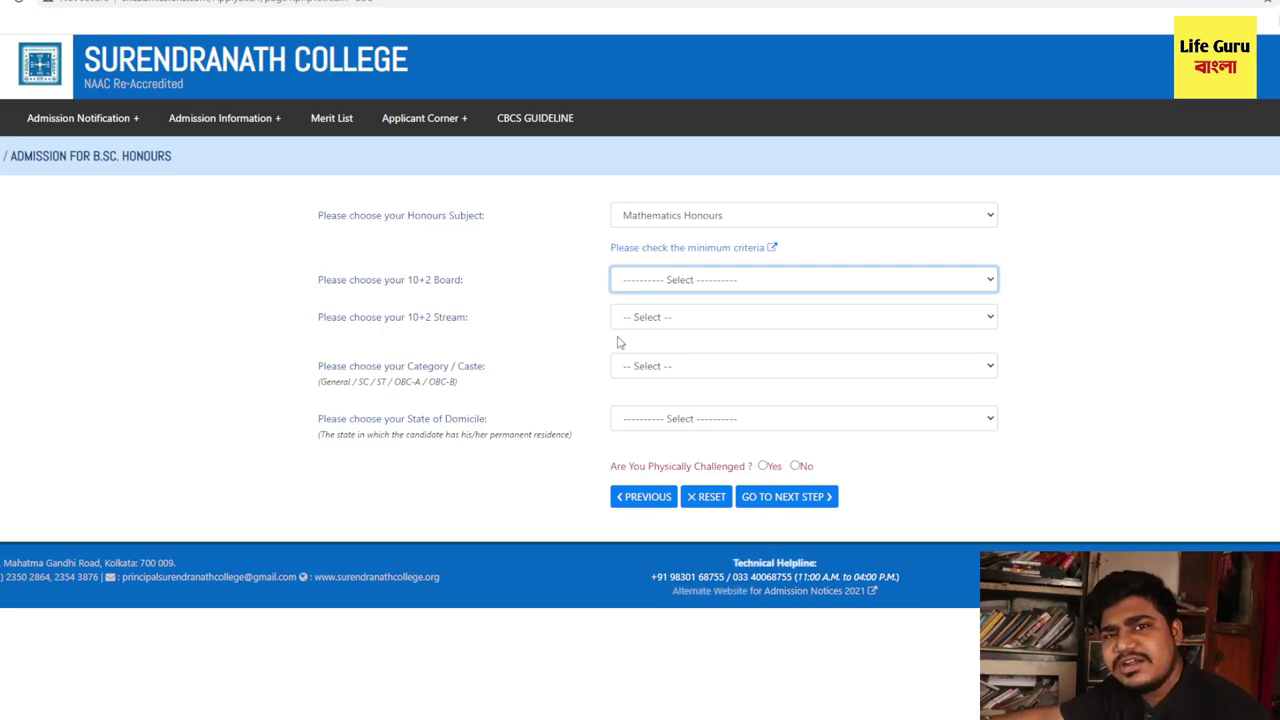
click(683, 318)
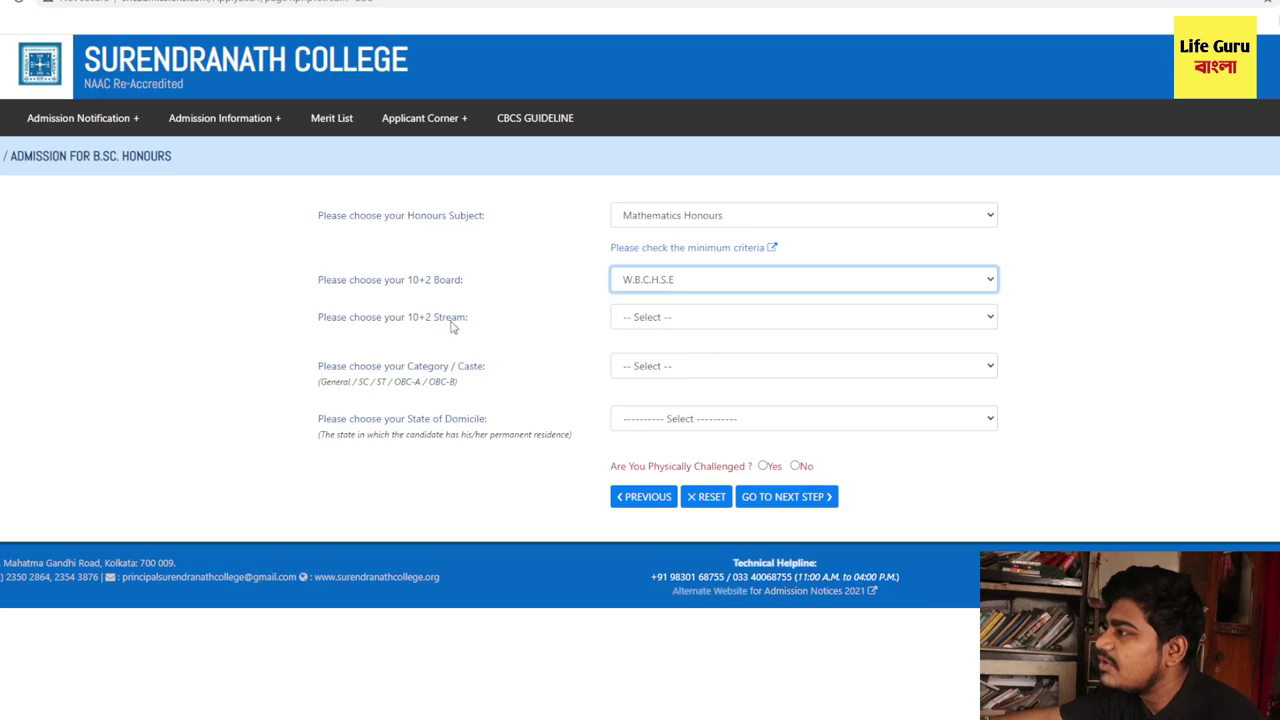
click(658, 318)
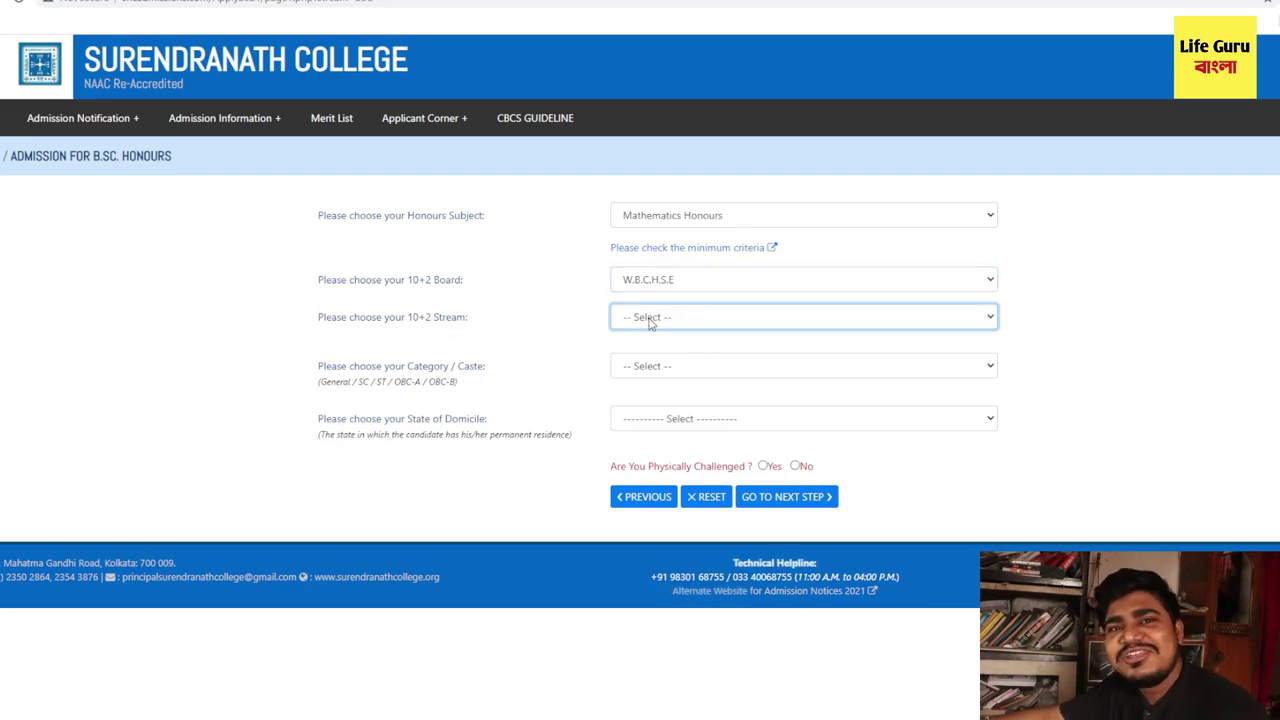
- Set the 10+2 stream to SCIENCE, category to GENERAL and domicile to West Bengal
click(717, 355)
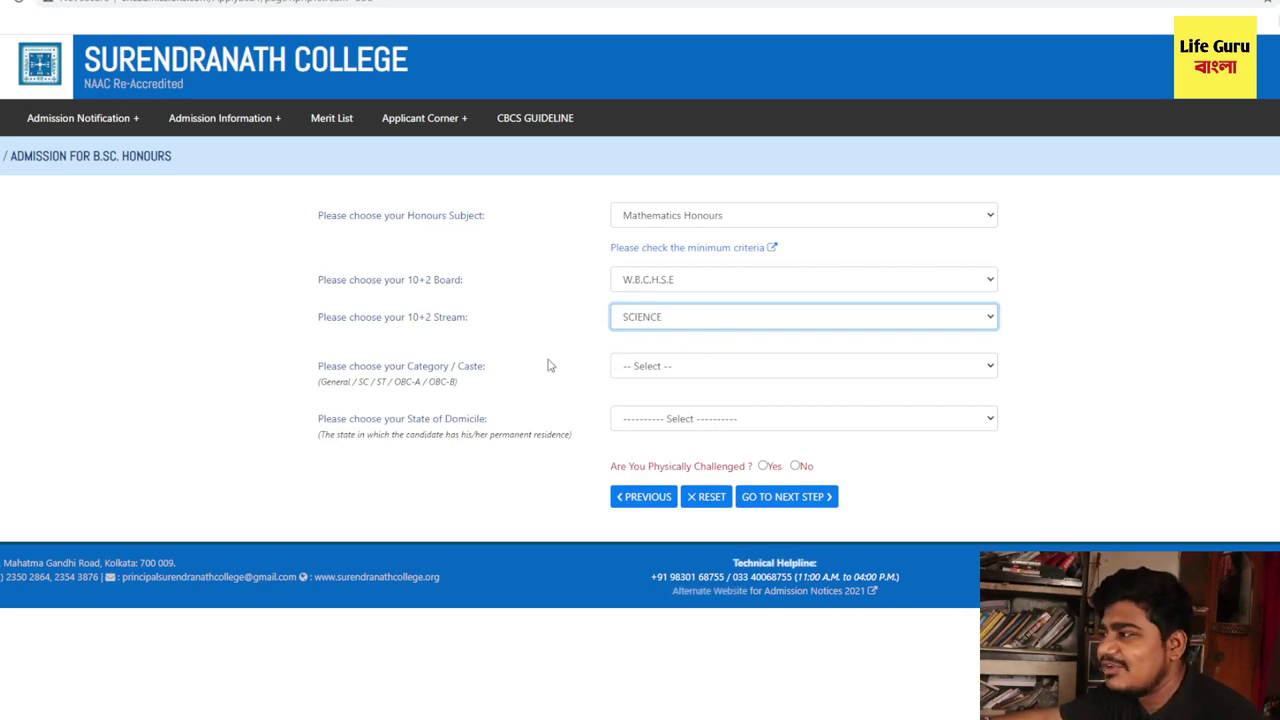
drag(319, 371, 460, 373)
click(687, 372)
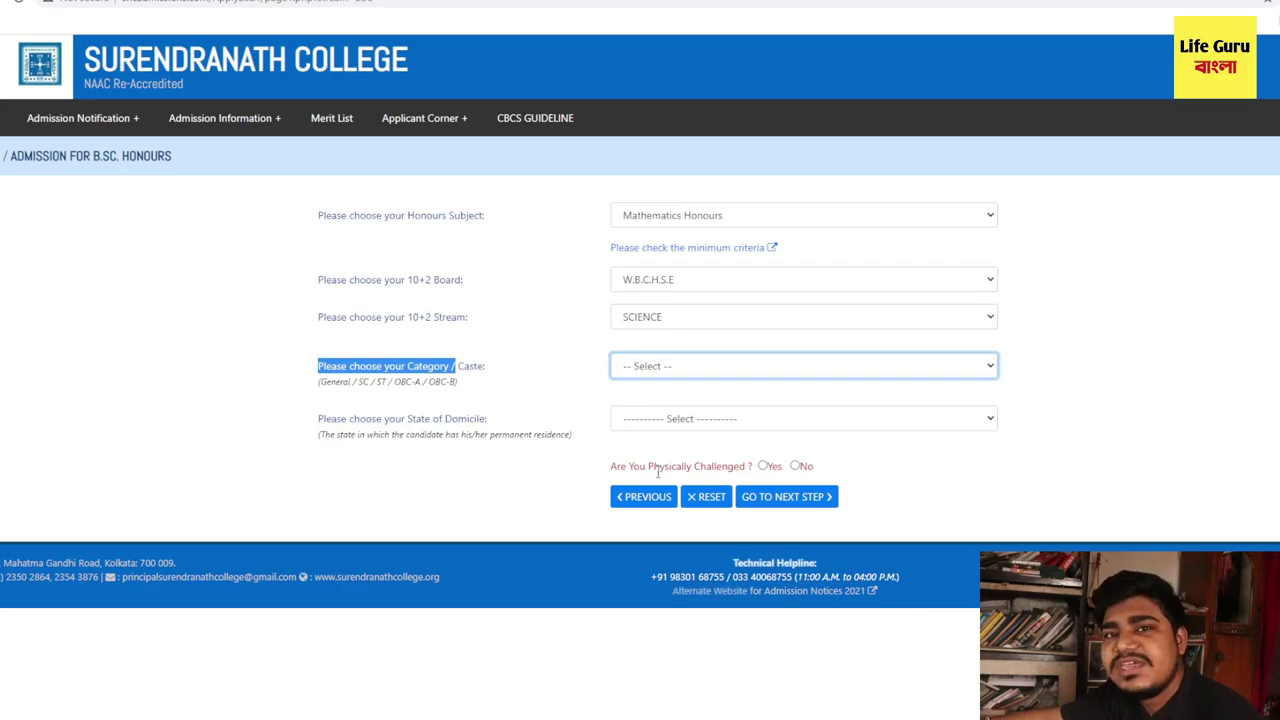
key(Down)
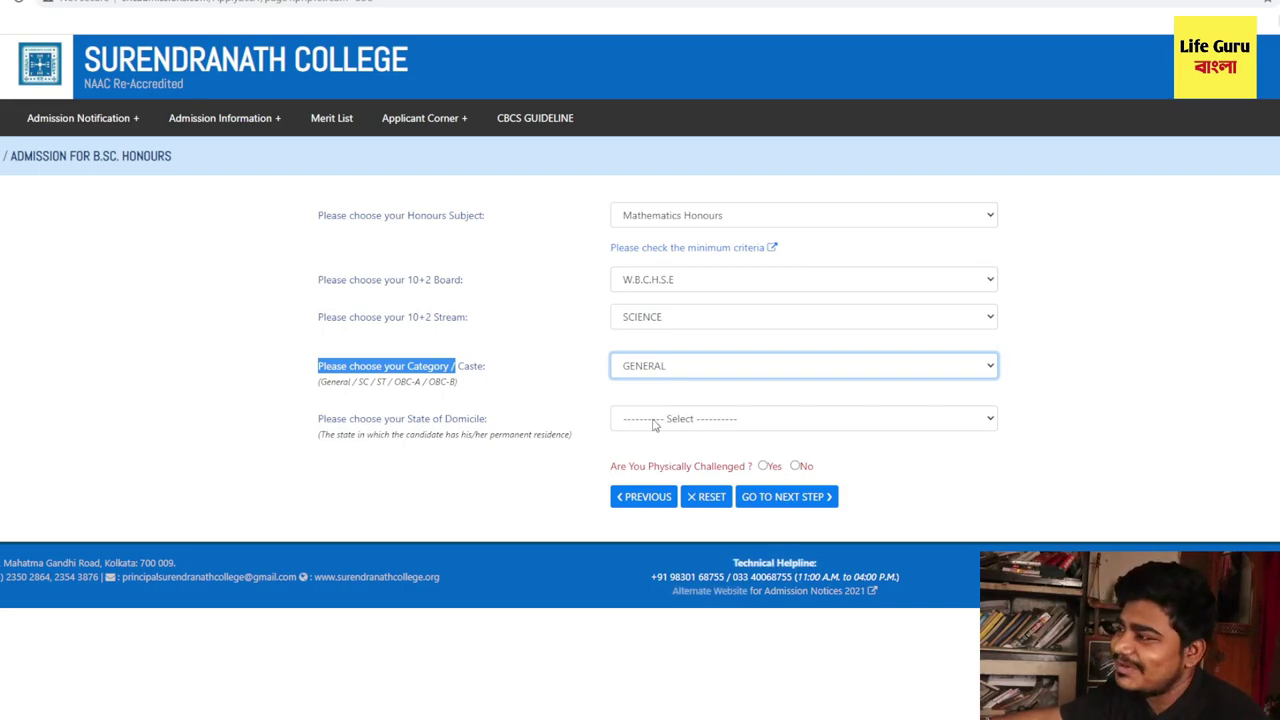
key(Tab)
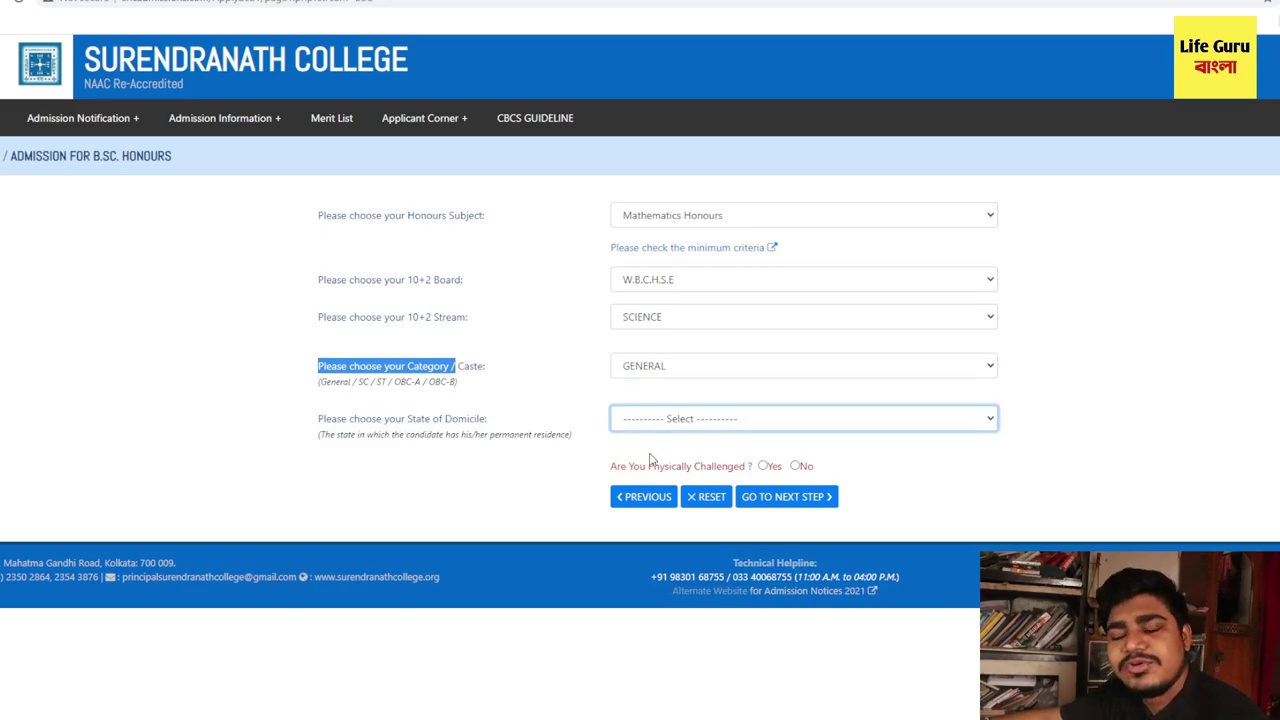
key(Down)
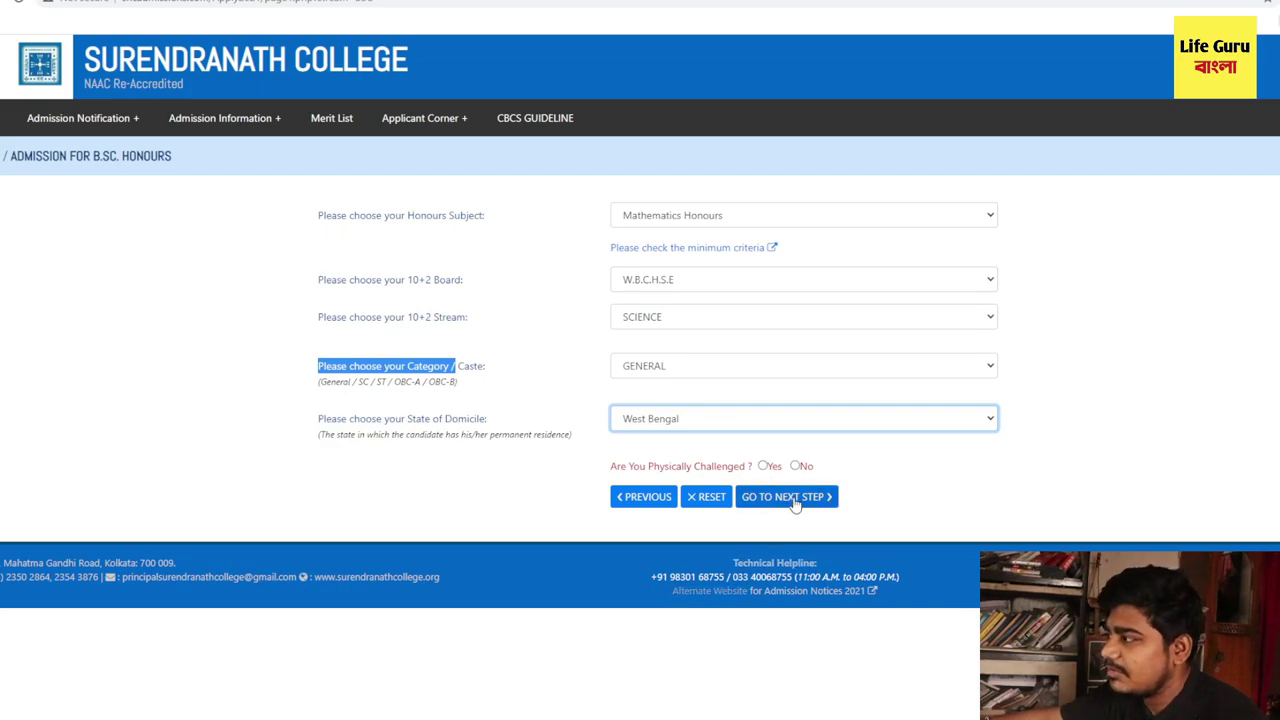
- Confirm Physically Challenged No and the W.B.C.H.S.E board, then proceed to the marks page
drag(613, 468, 746, 470)
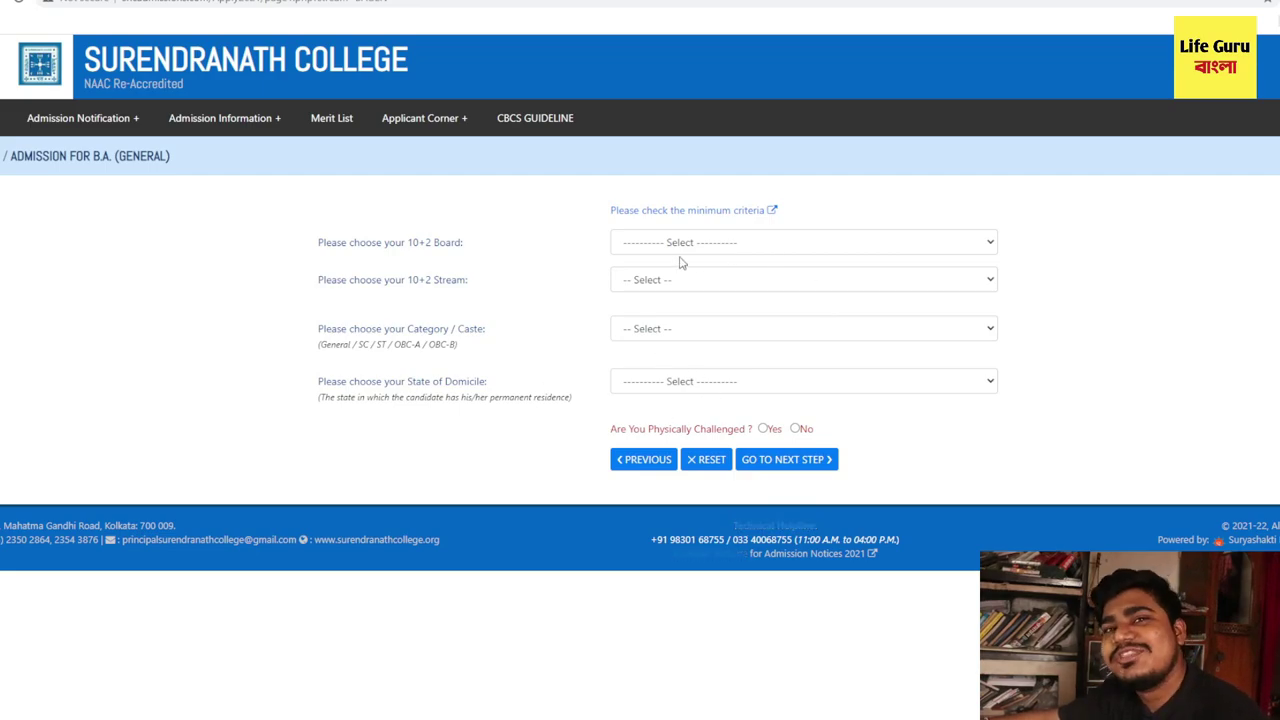
click(777, 248)
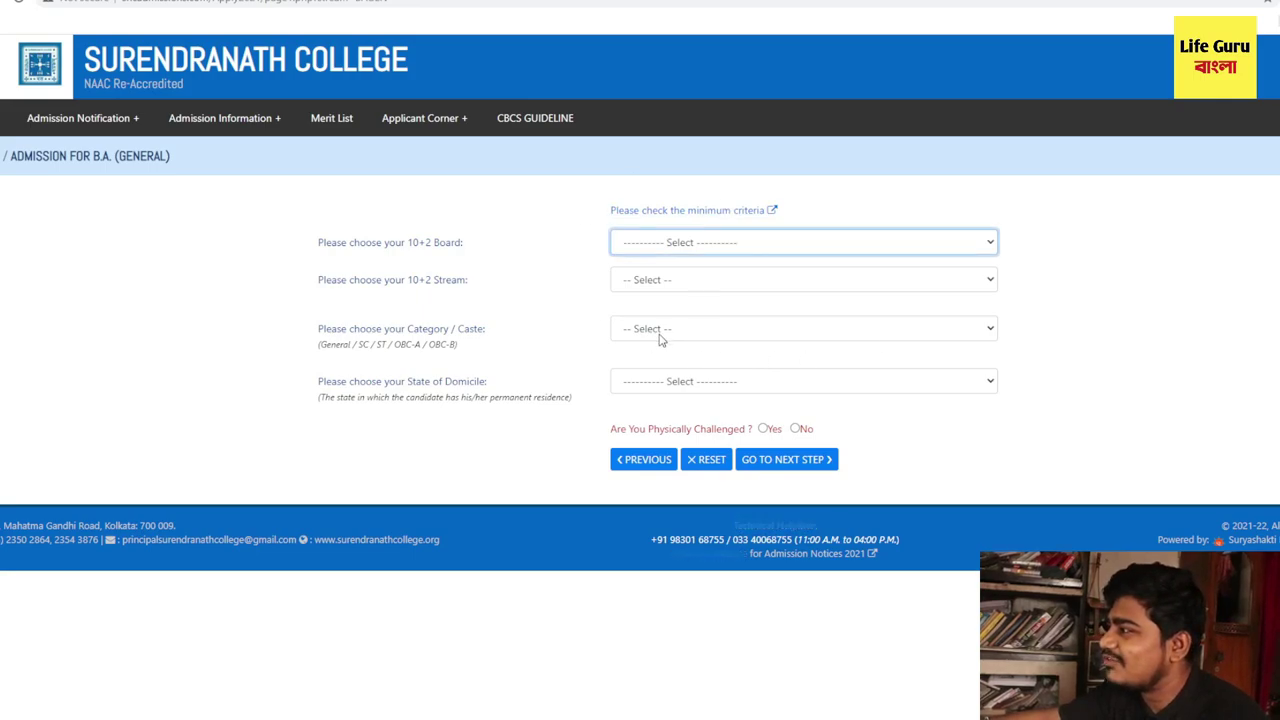
click(691, 289)
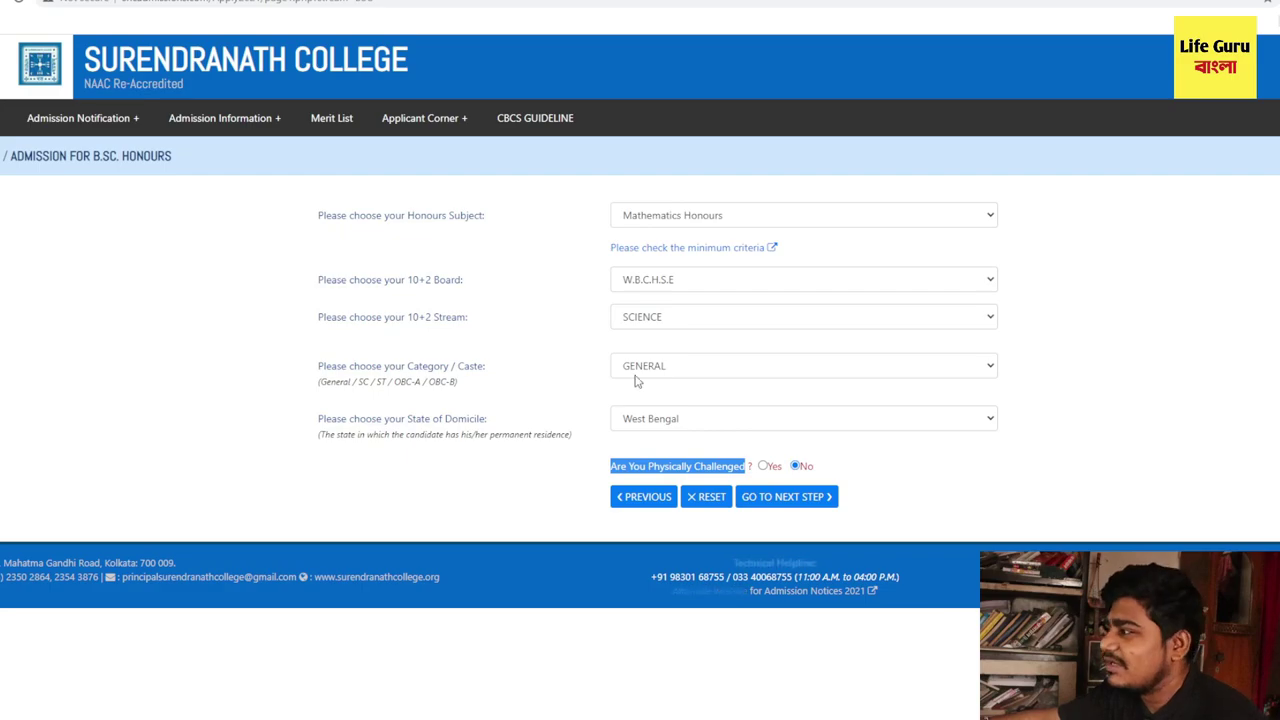
click(780, 500)
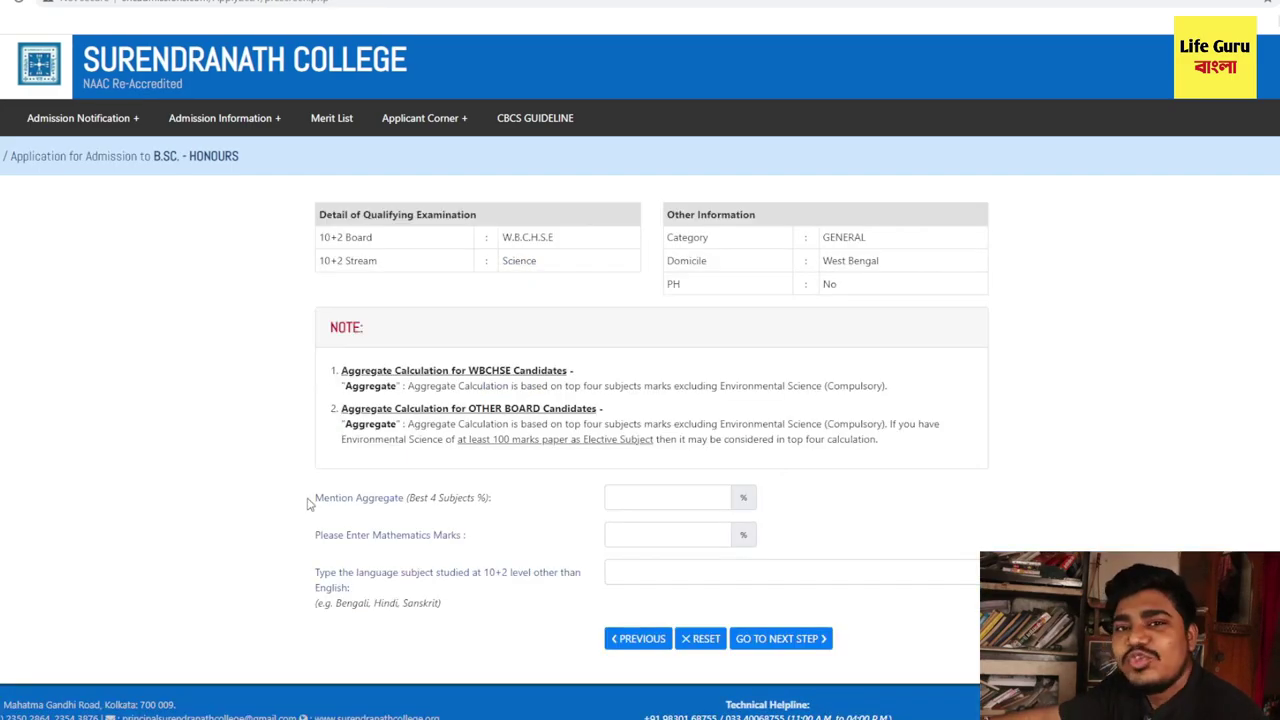
- Enter an 80% best-four aggregate and 85 Mathematics marks
drag(316, 502, 405, 509)
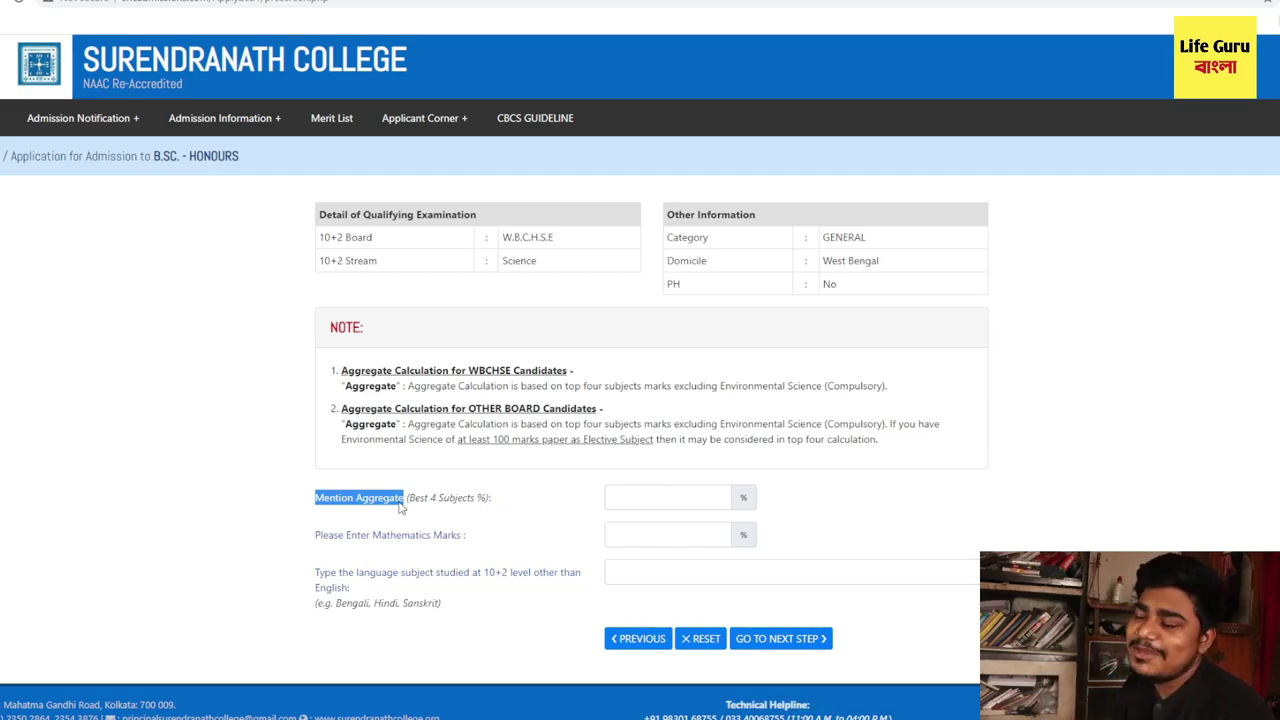
click(622, 501)
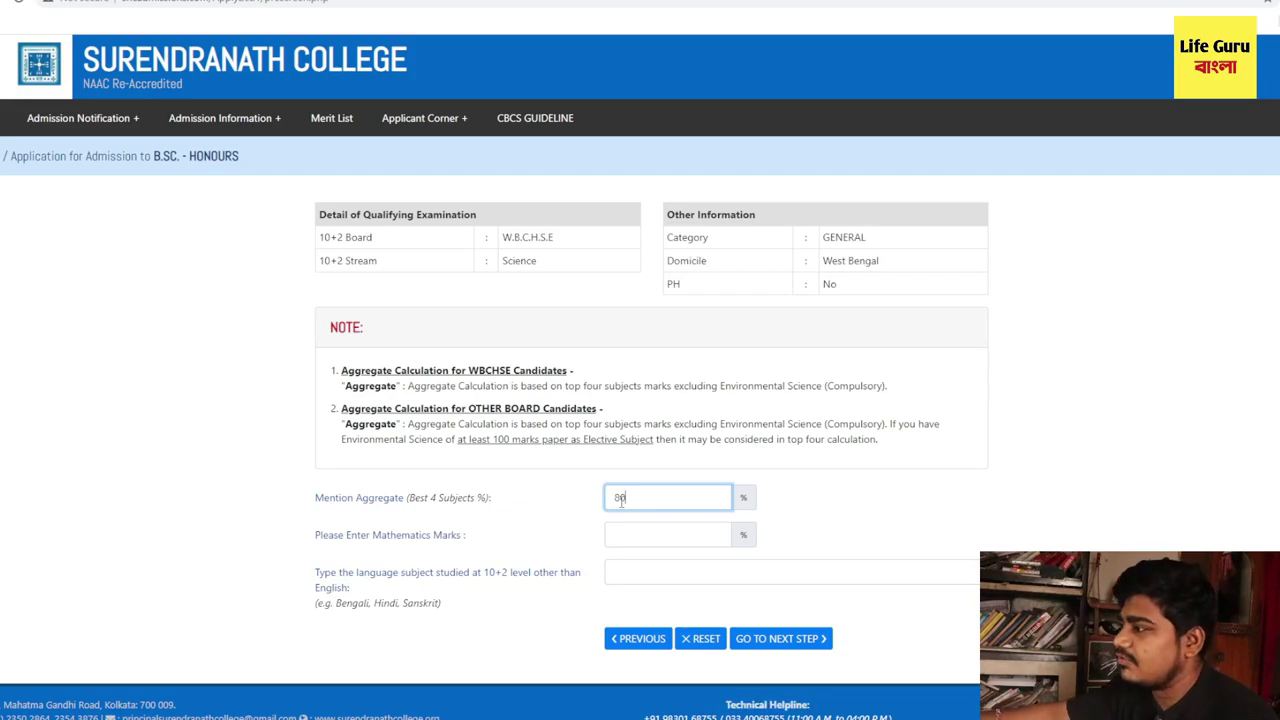
click(650, 528)
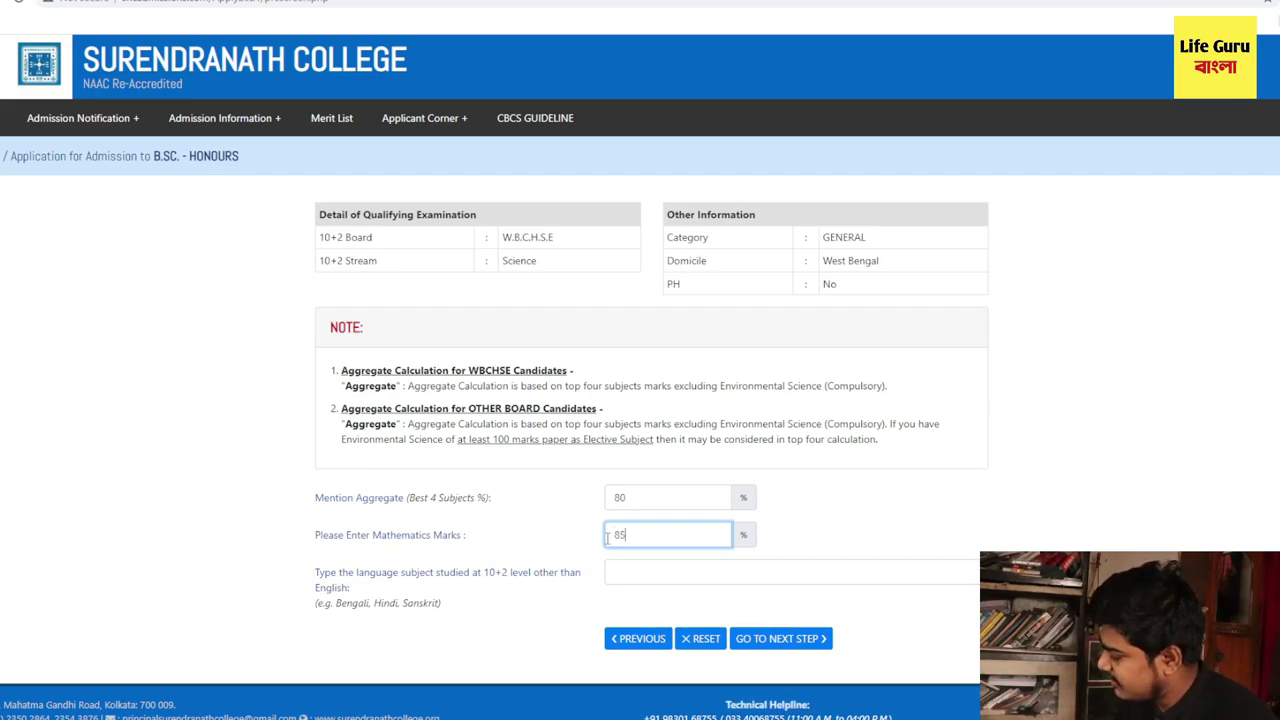
click(316, 575)
- Enter BENGALI as the 10+2 language subject and continue to the applicant-type page
drag(316, 575, 584, 590)
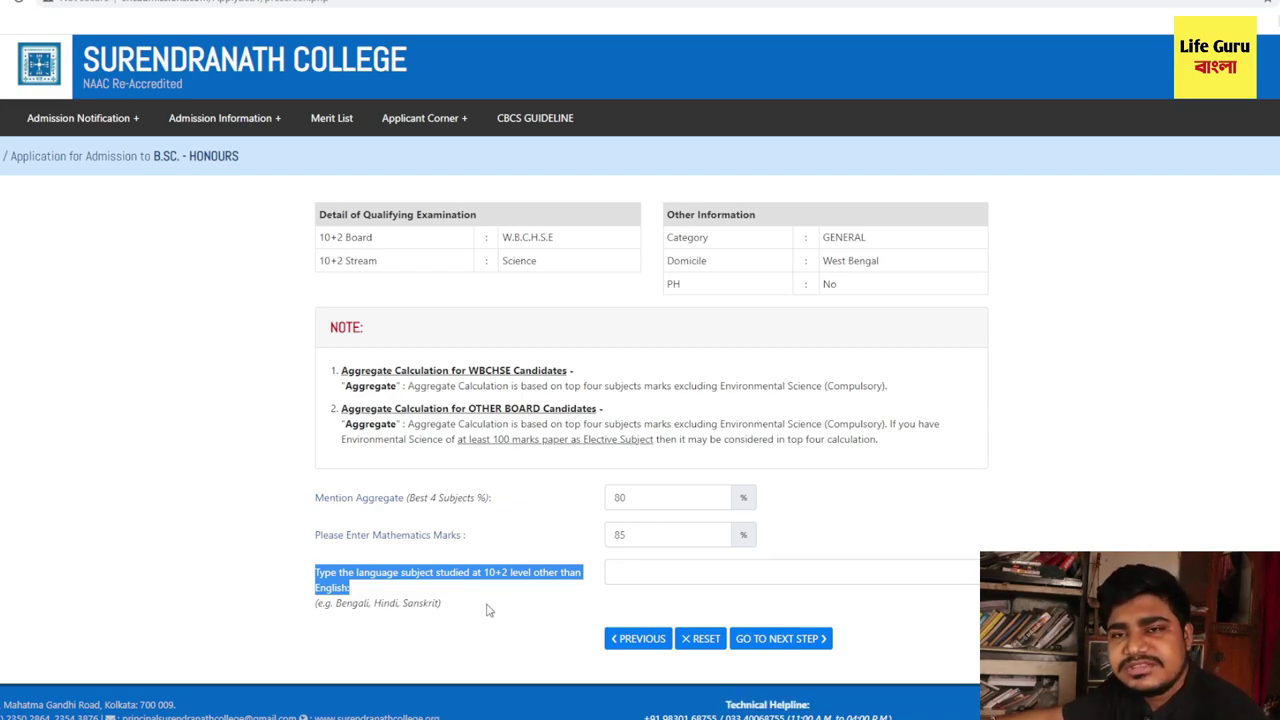
click(676, 578)
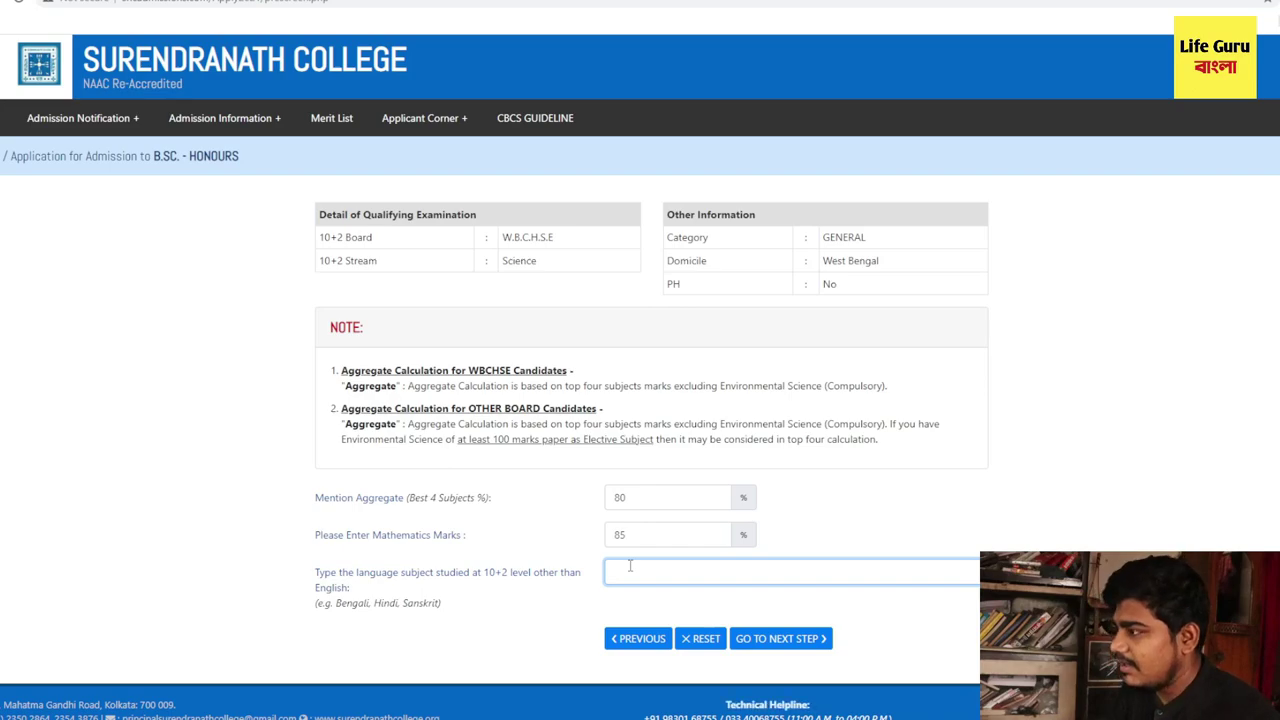
text(BE)
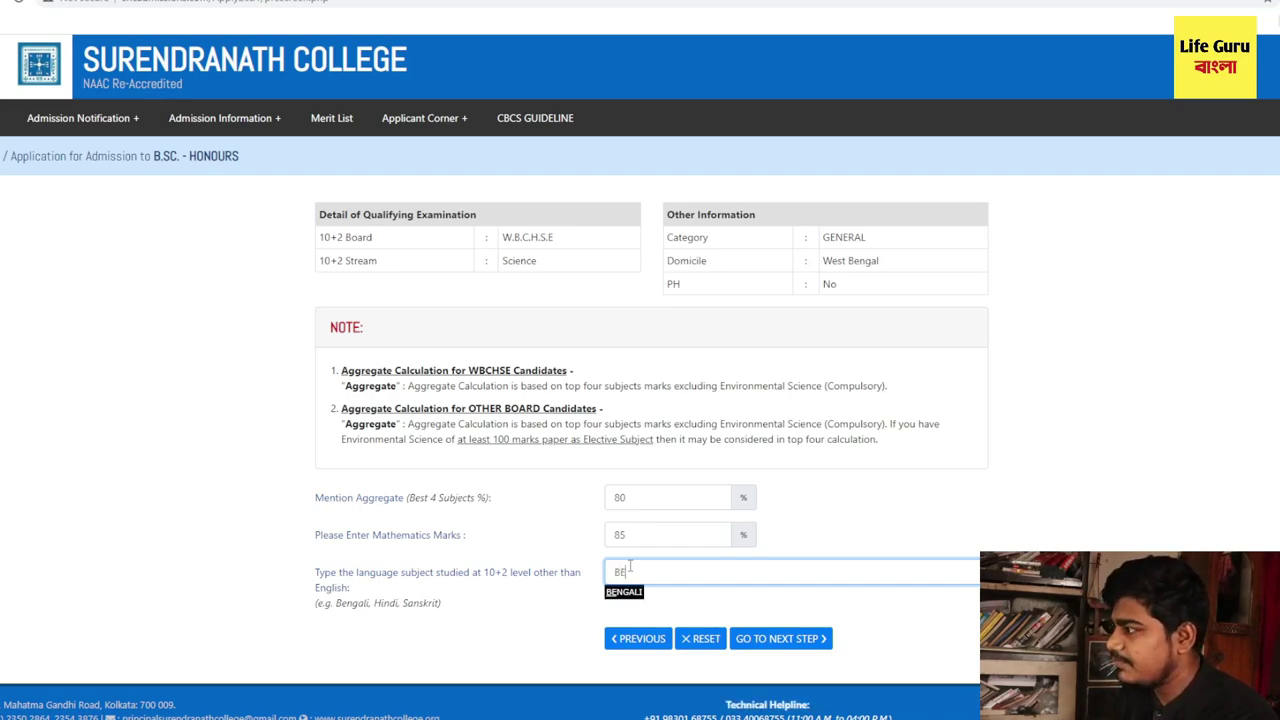
click(624, 592)
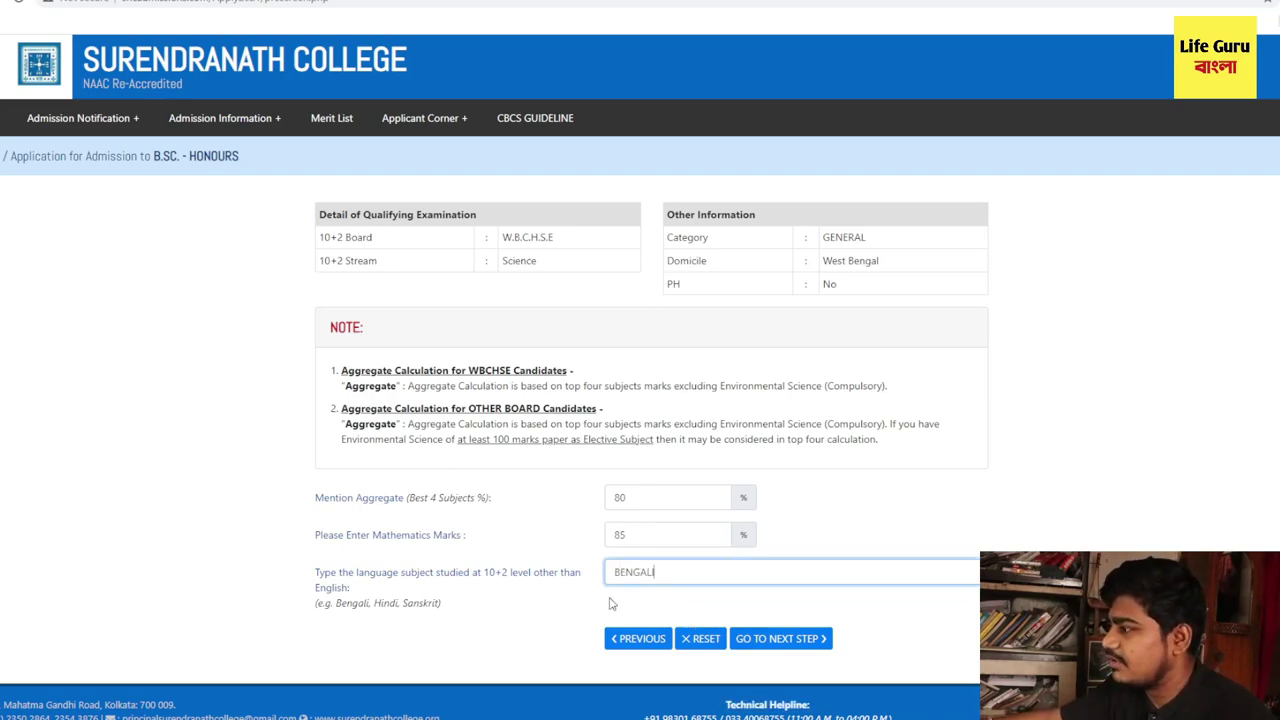
click(772, 649)
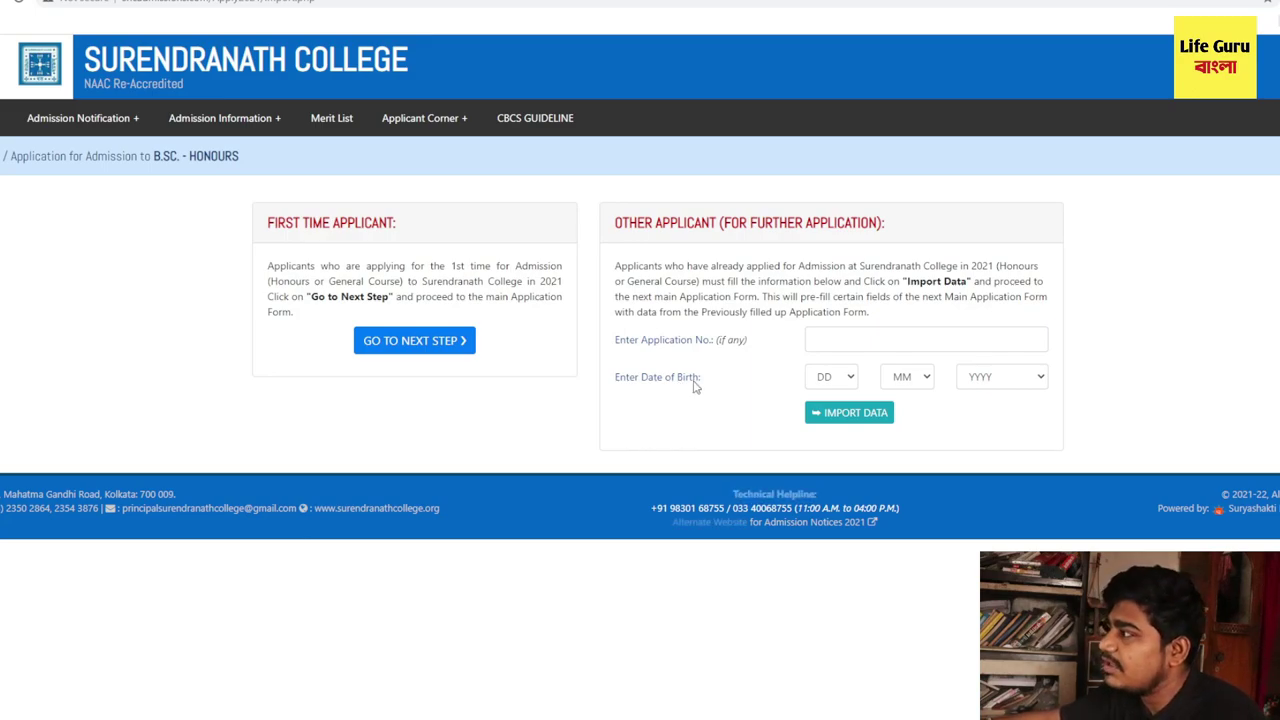
- Proceed as a First Time Applicant to the main Mathematics Honours application form
drag(266, 222, 402, 223)
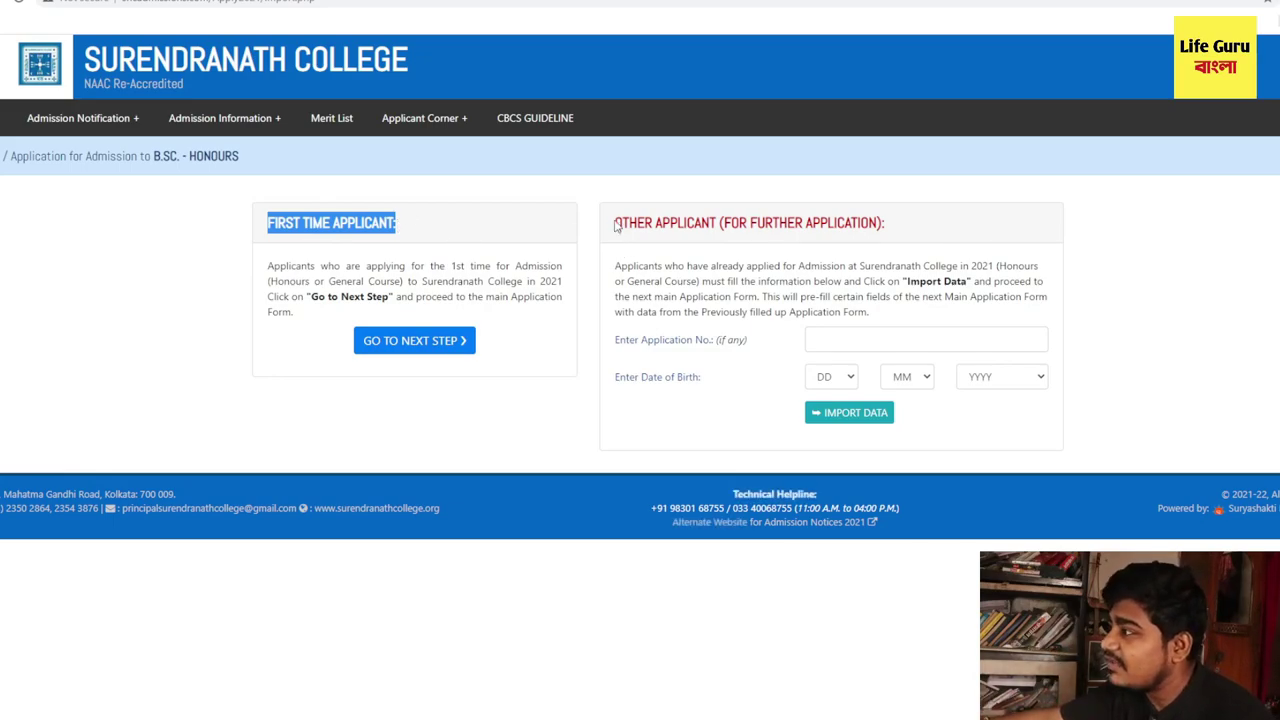
drag(615, 226, 958, 229)
drag(442, 232, 256, 236)
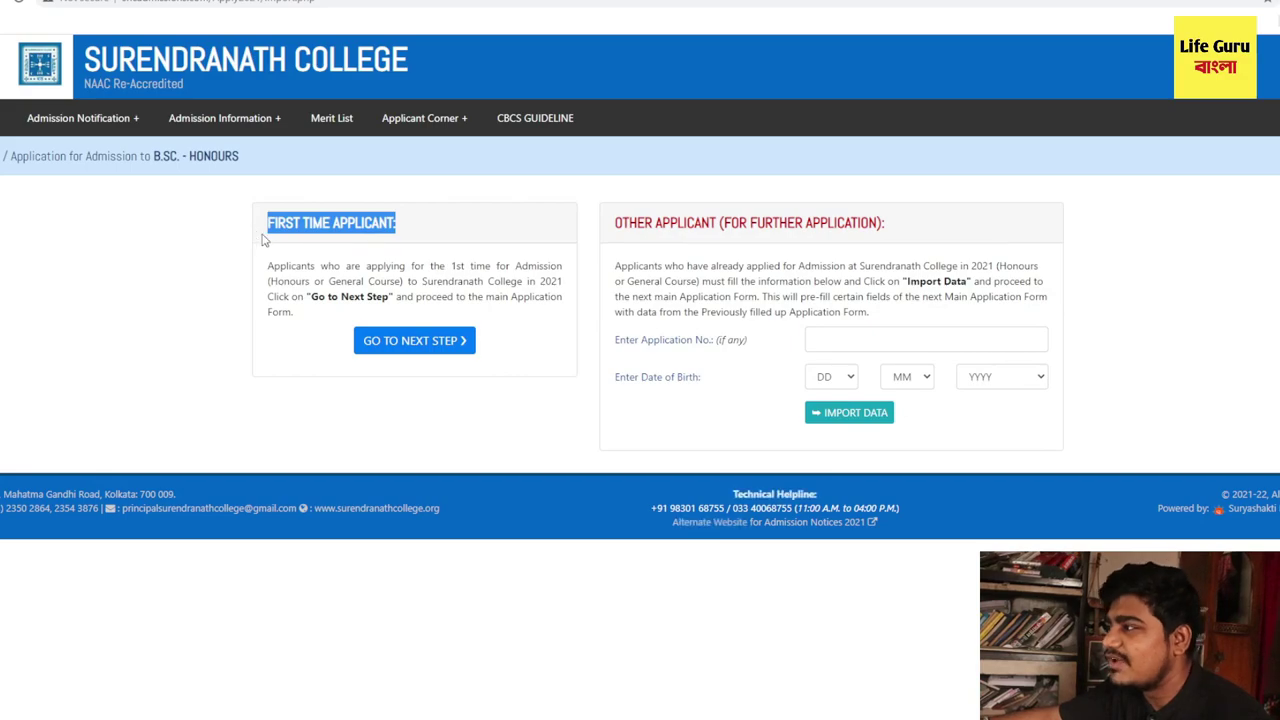
click(414, 348)
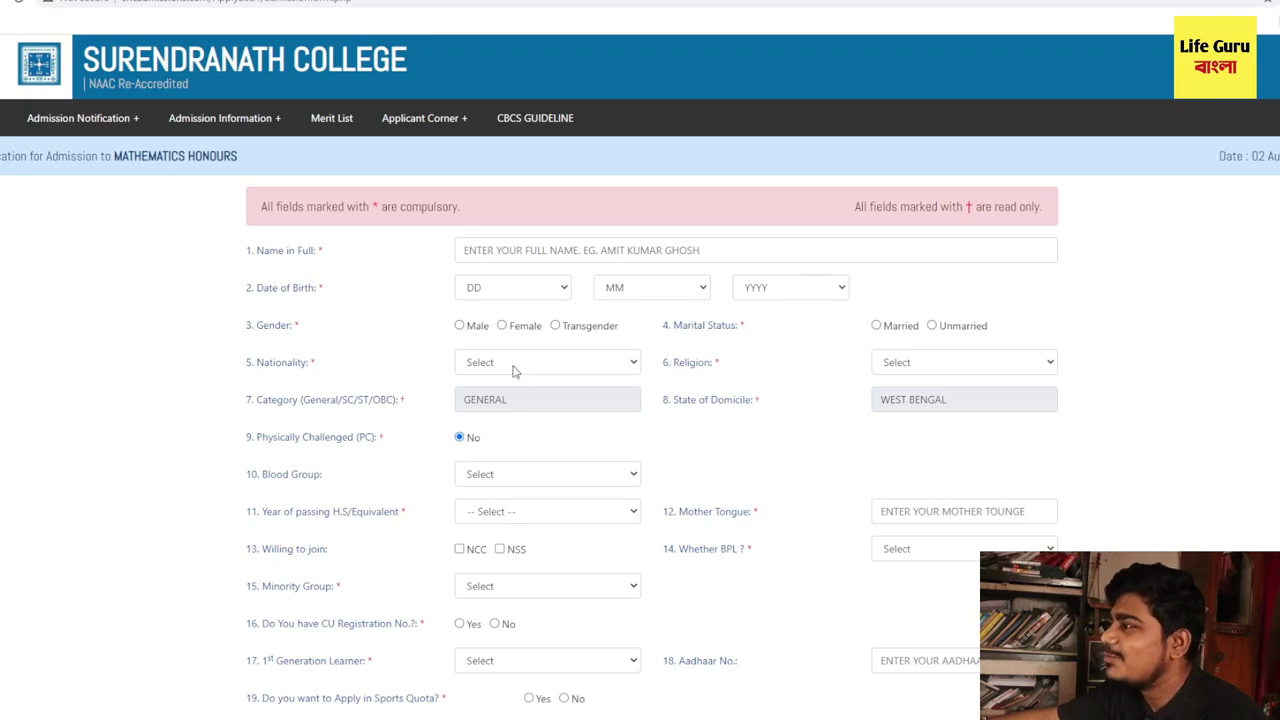
click(485, 250)
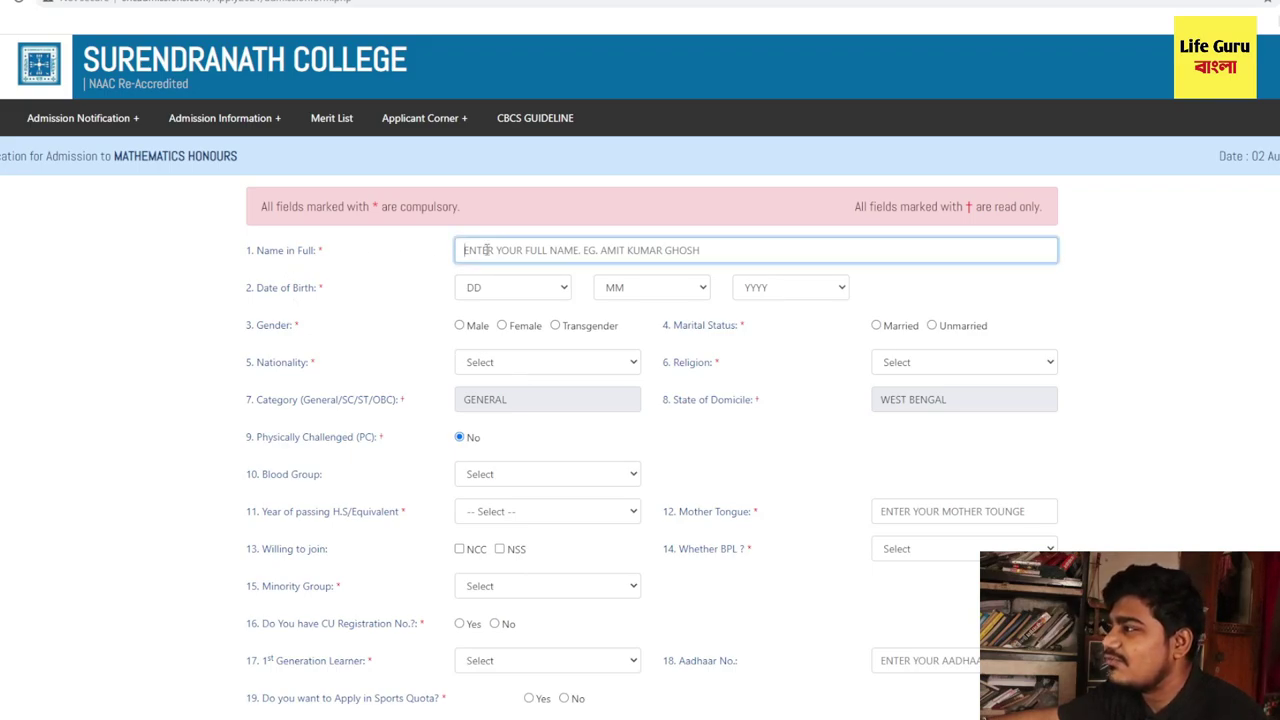
click(403, 278)
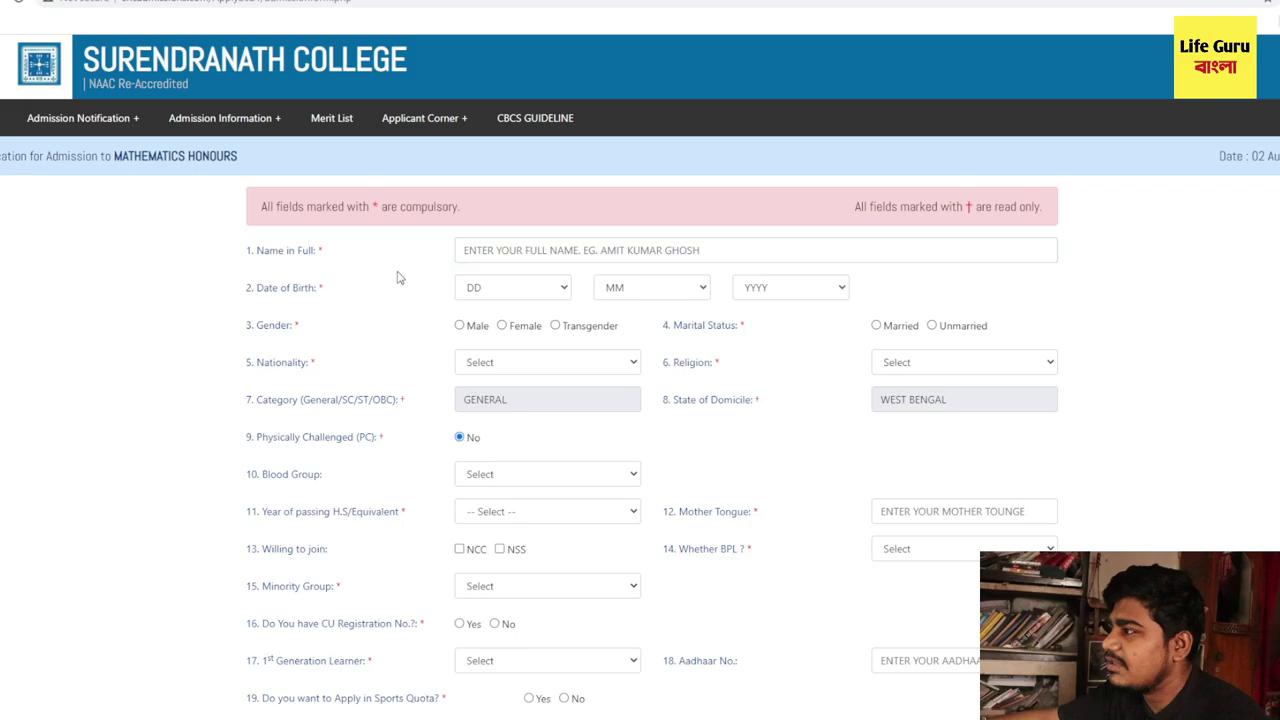
click(483, 250)
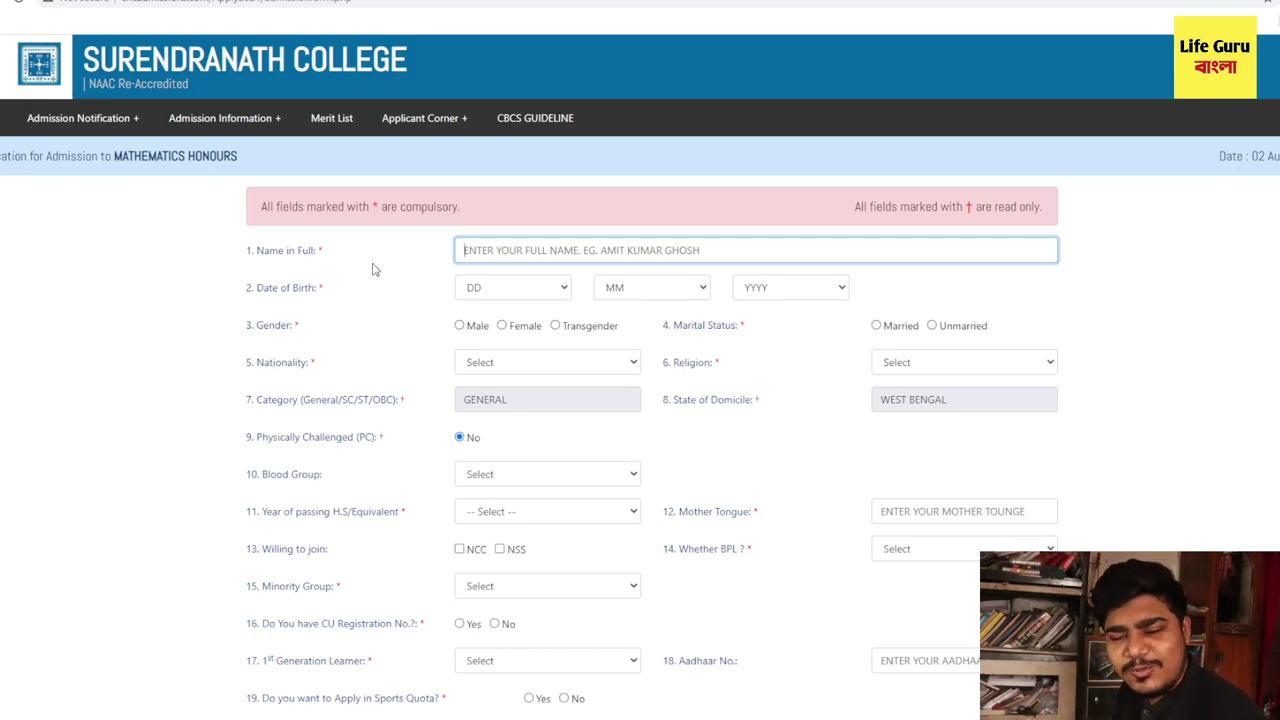
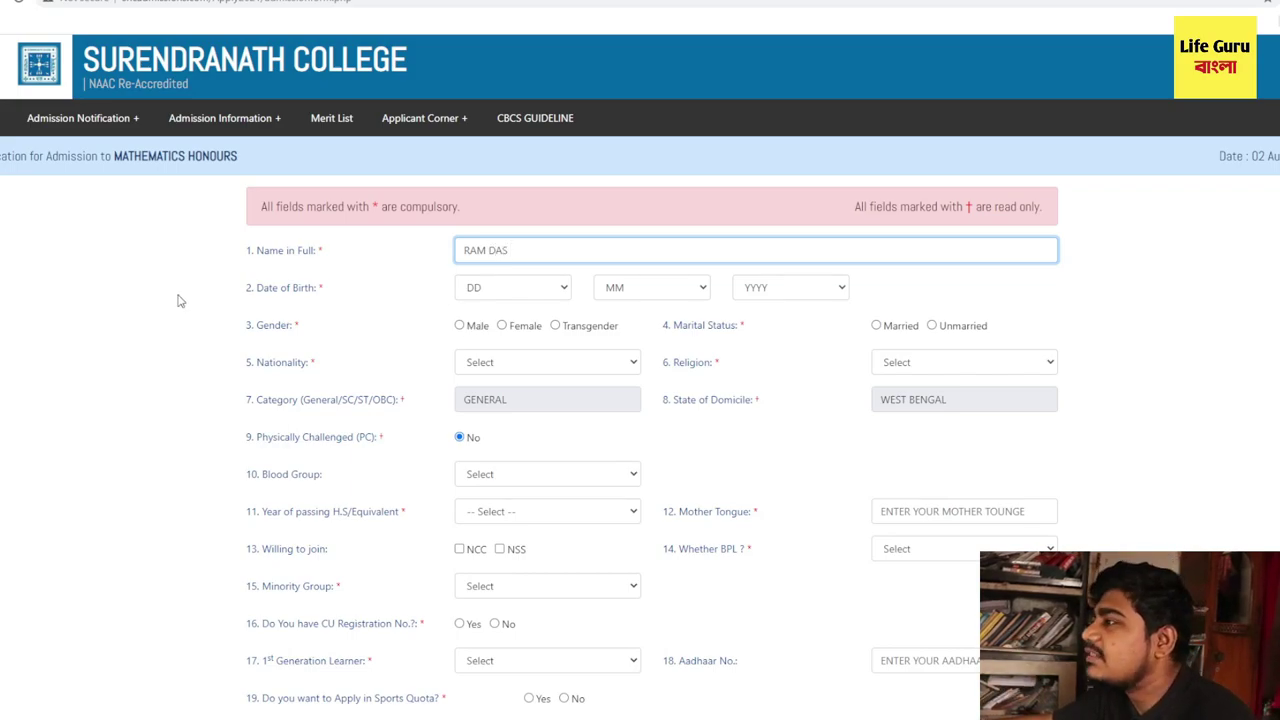
drag(256, 290, 316, 295)
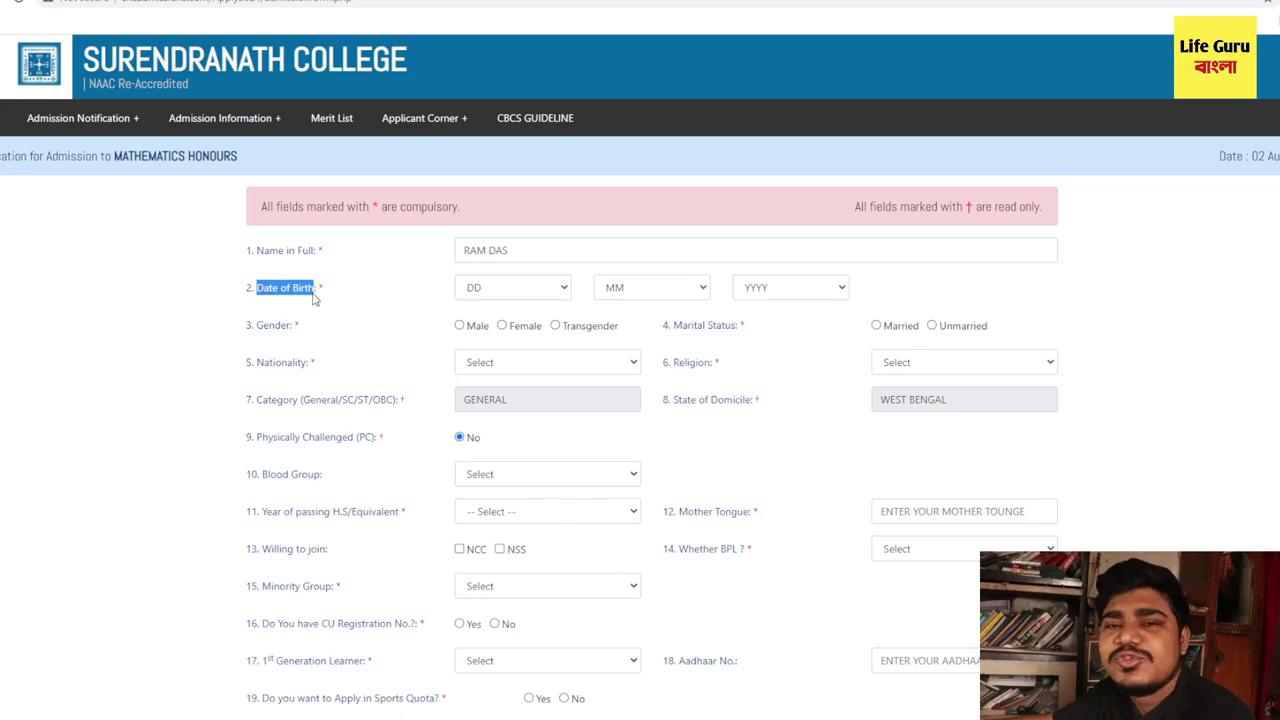
click(536, 298)
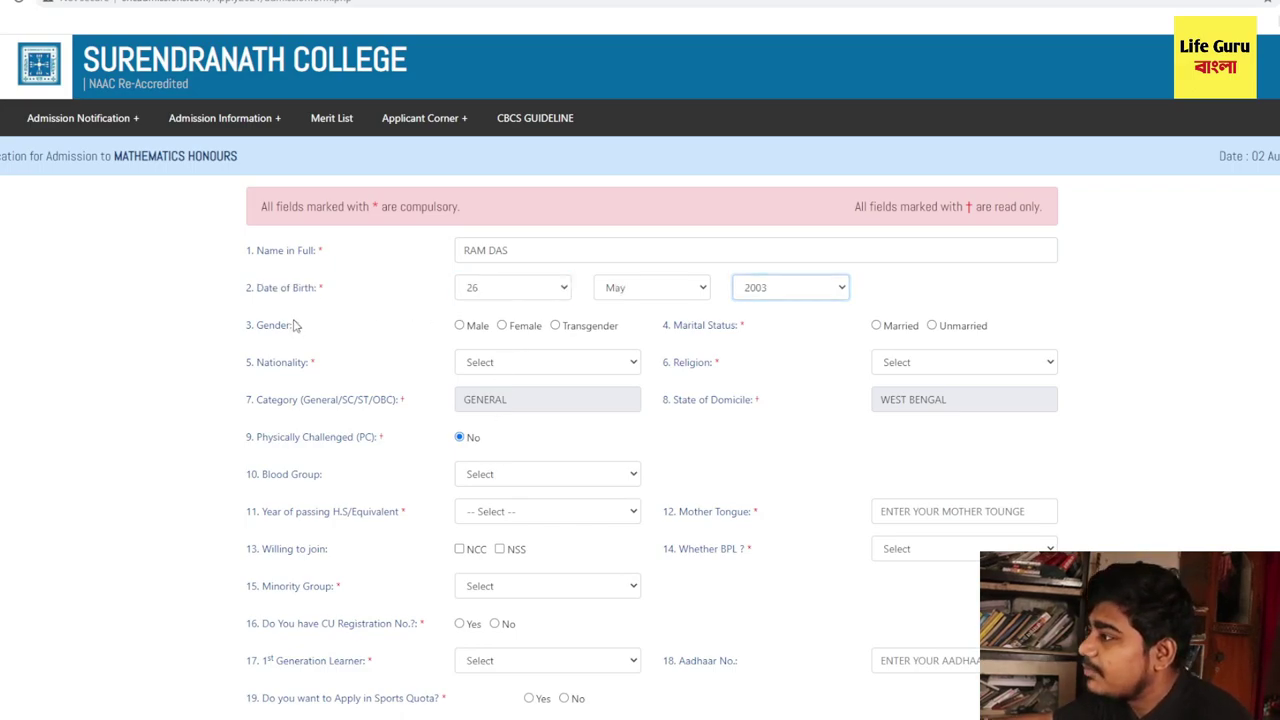
- Mark the applicant as Male and Unmarried with INDIAN nationality
drag(298, 326, 240, 327)
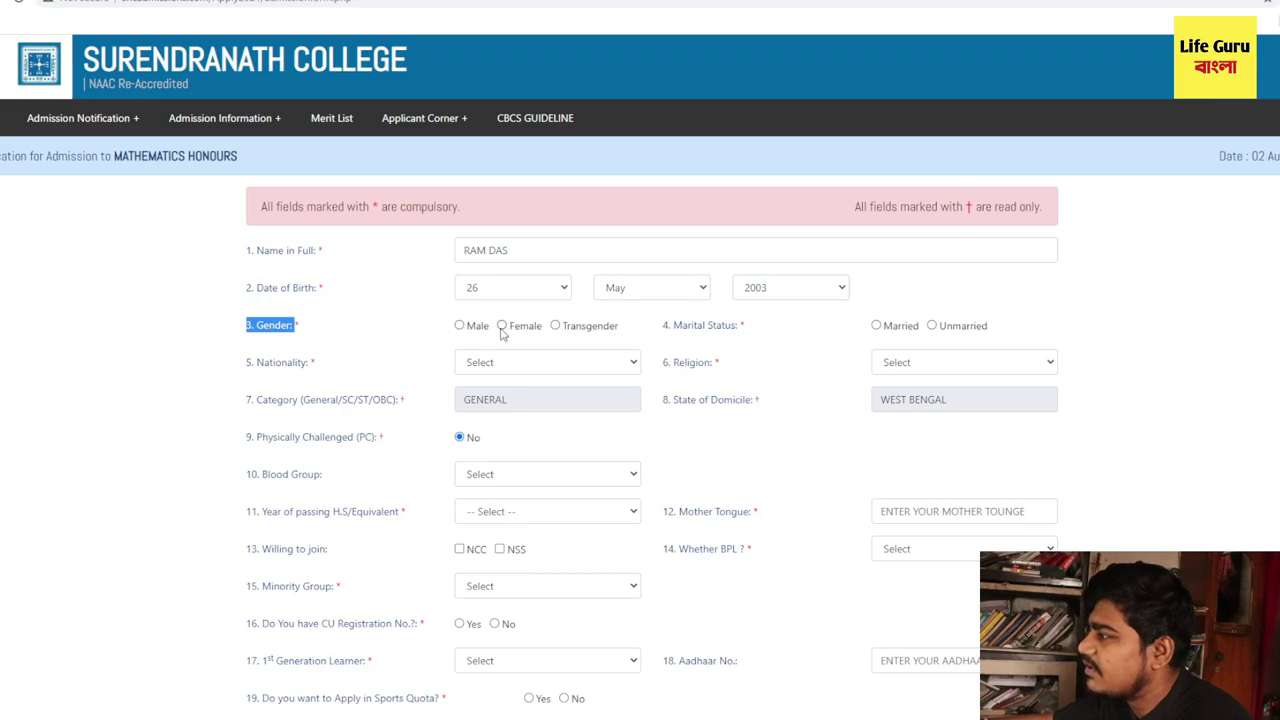
click(460, 330)
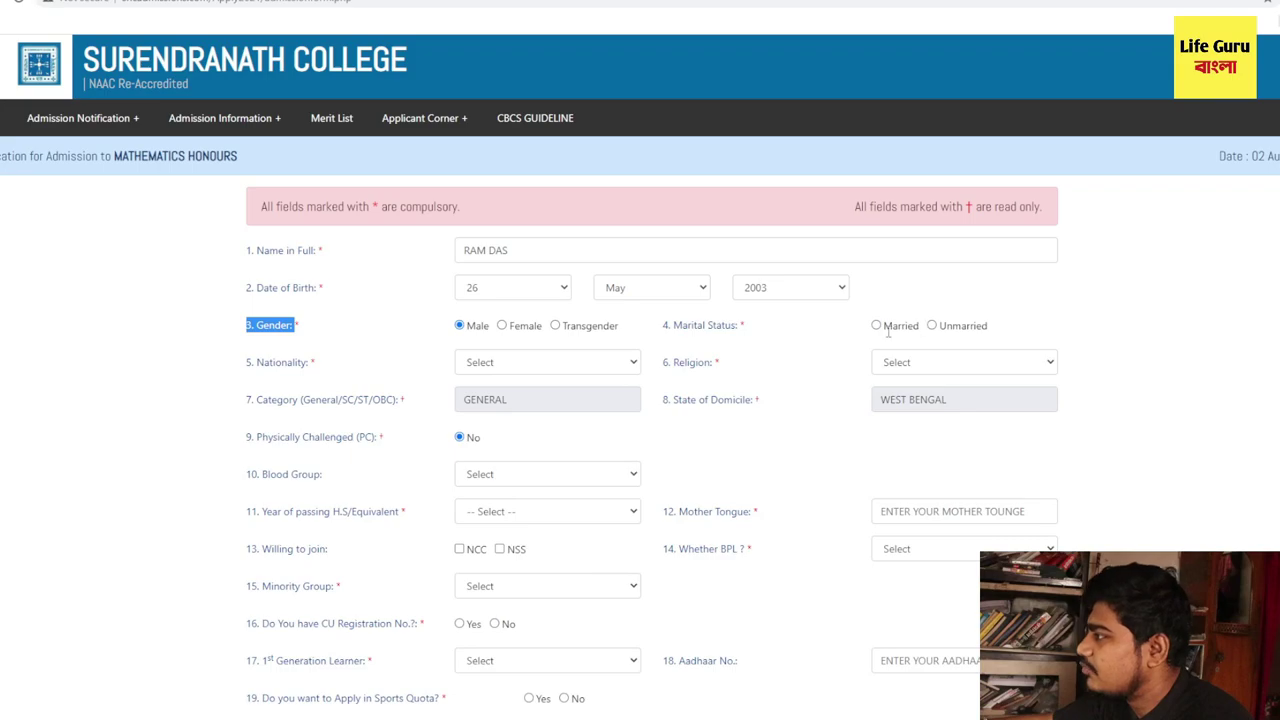
click(932, 326)
scroll(760, 378, down, 1)
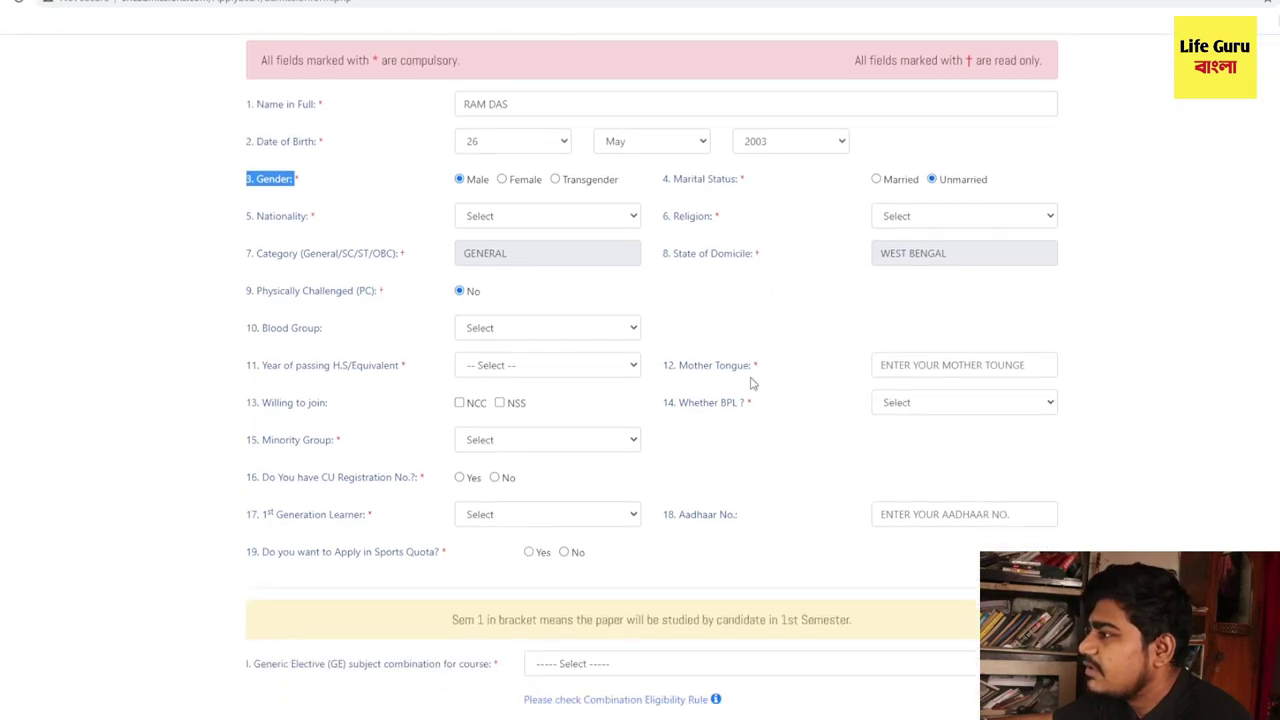
scroll(760, 378, up, 1)
click(517, 300)
click(514, 326)
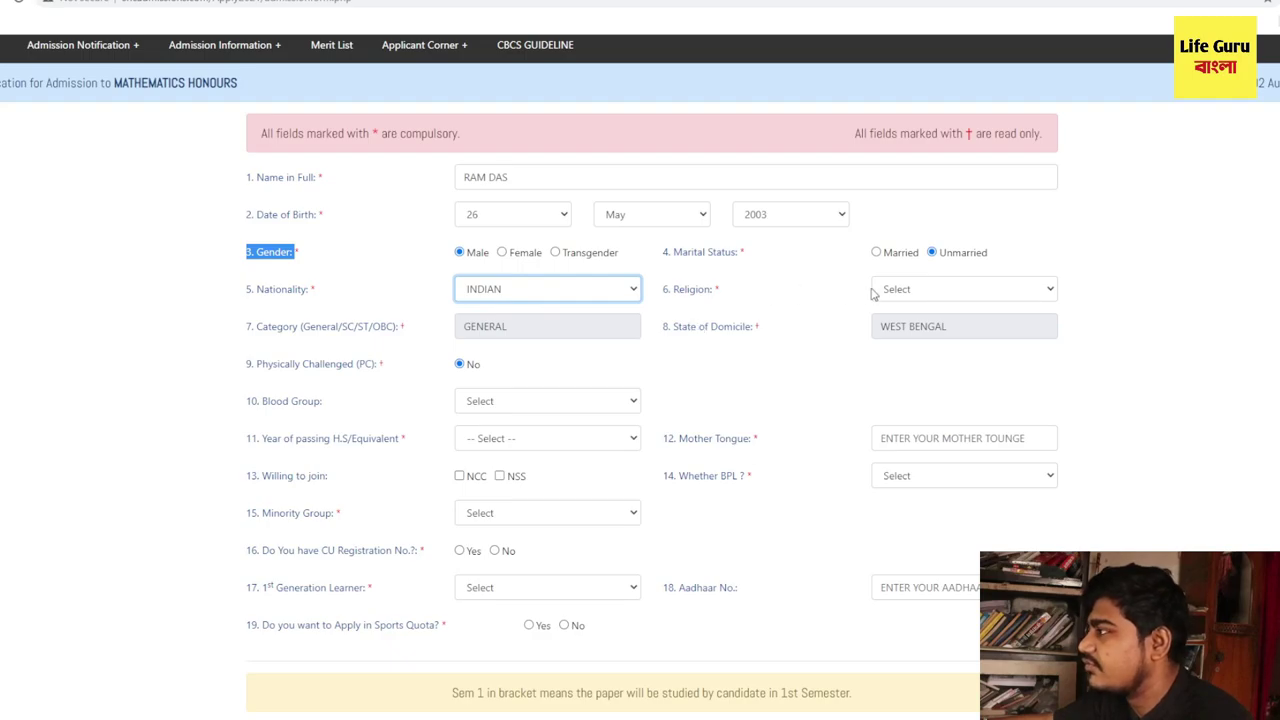
- Set religion to HINDUISM and review the pre-filled GENERAL category and WEST BENGAL domicile
click(688, 296)
drag(674, 292, 712, 290)
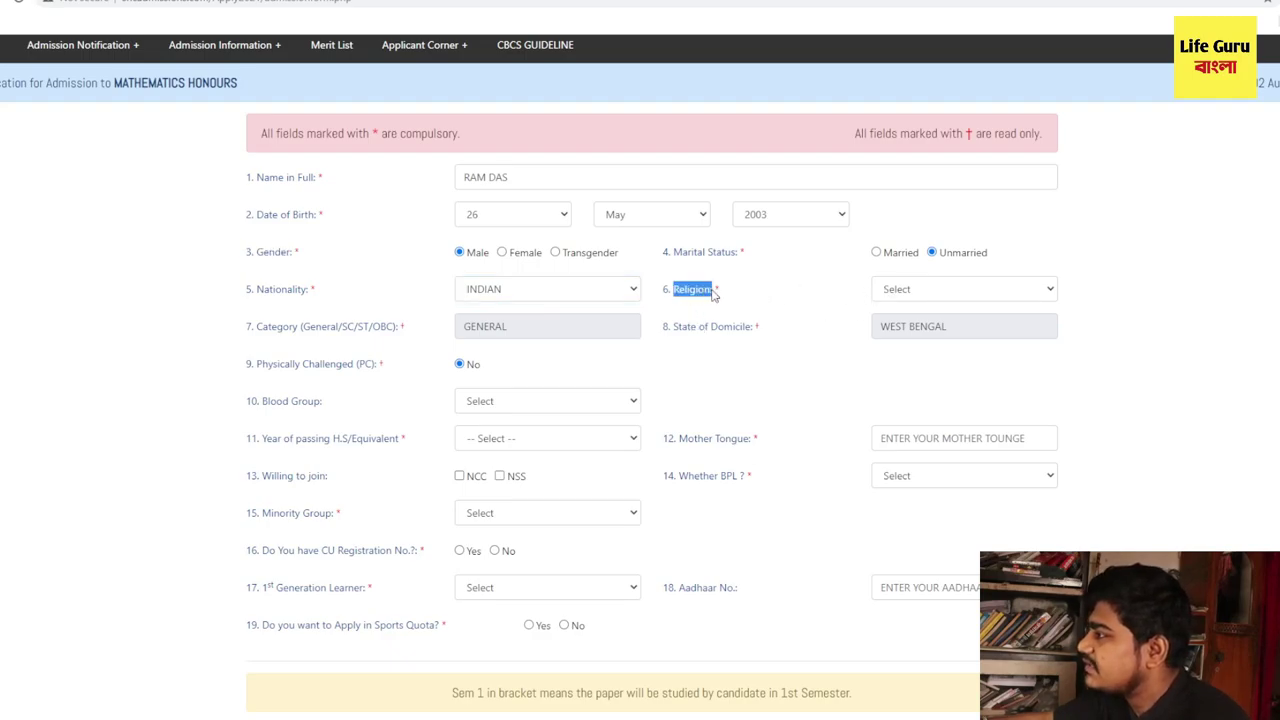
click(920, 289)
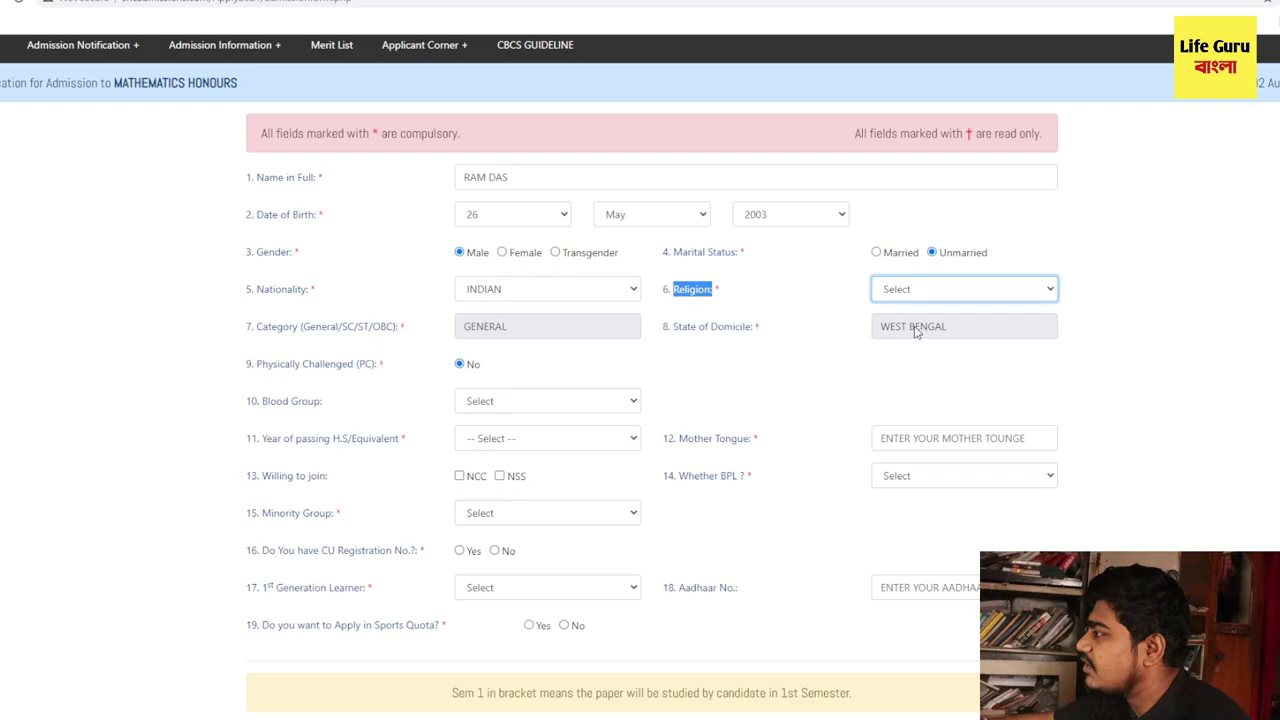
click(914, 337)
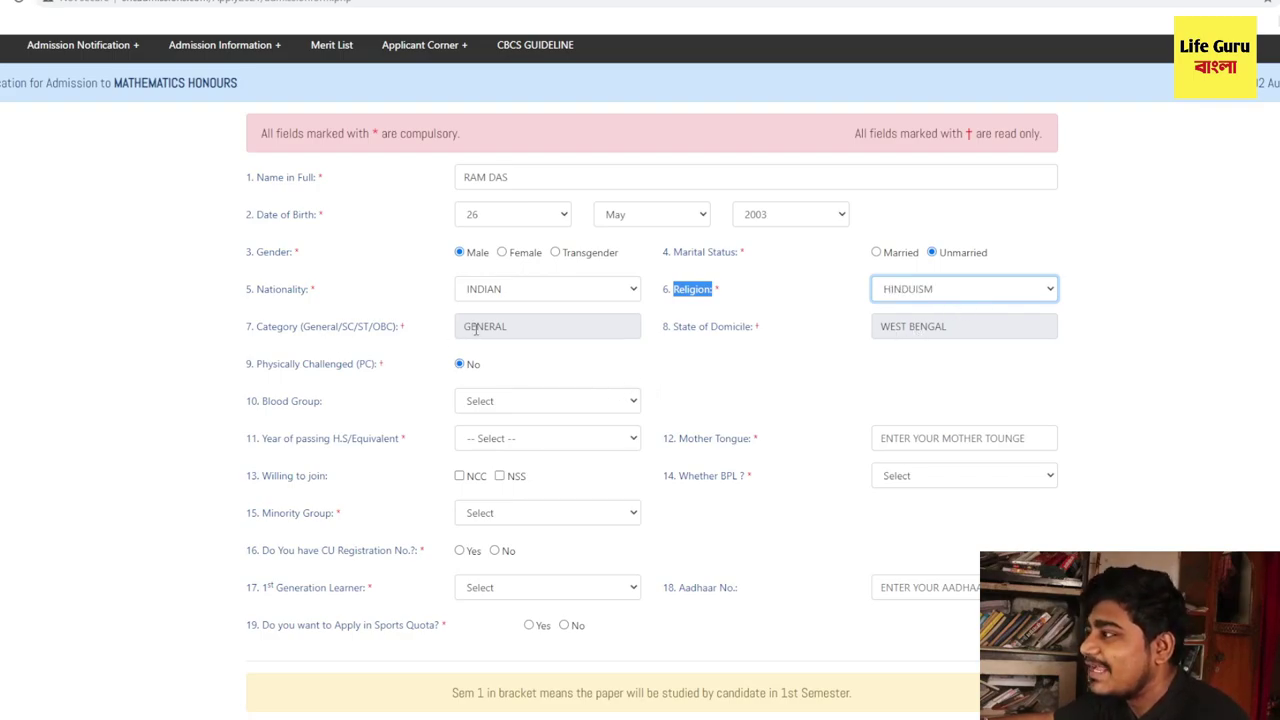
drag(468, 326, 457, 330)
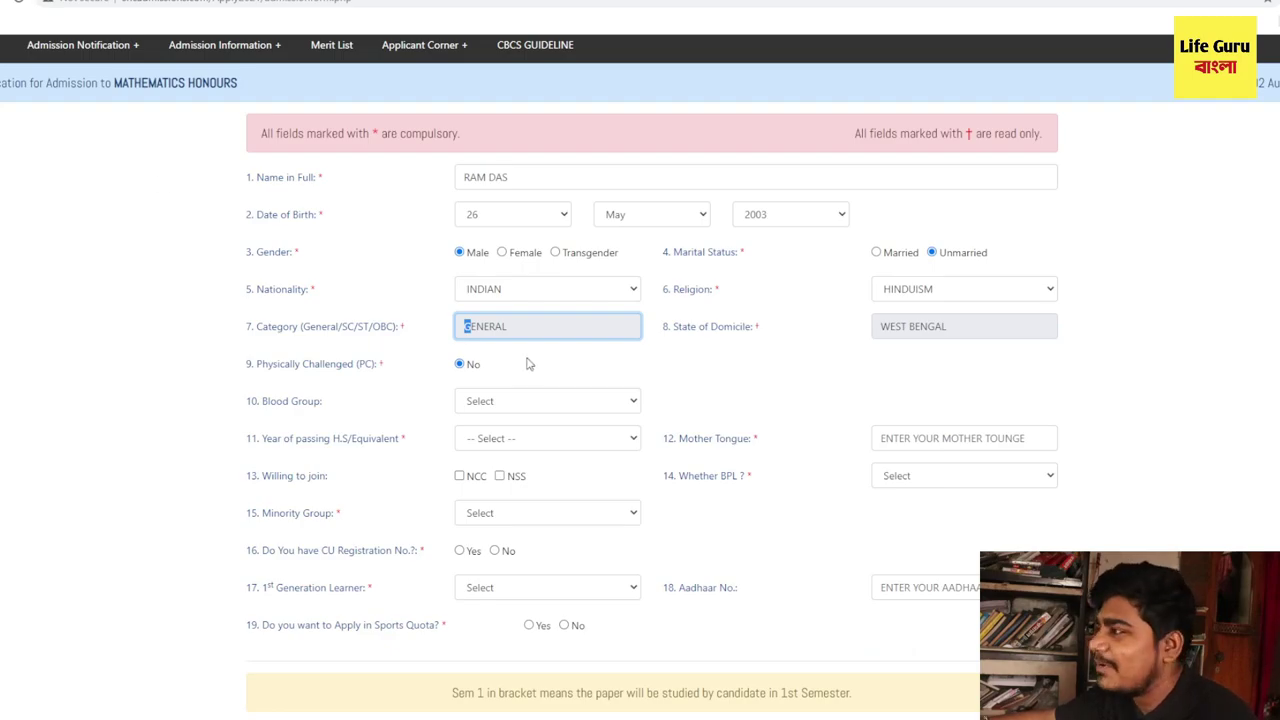
drag(547, 327, 461, 326)
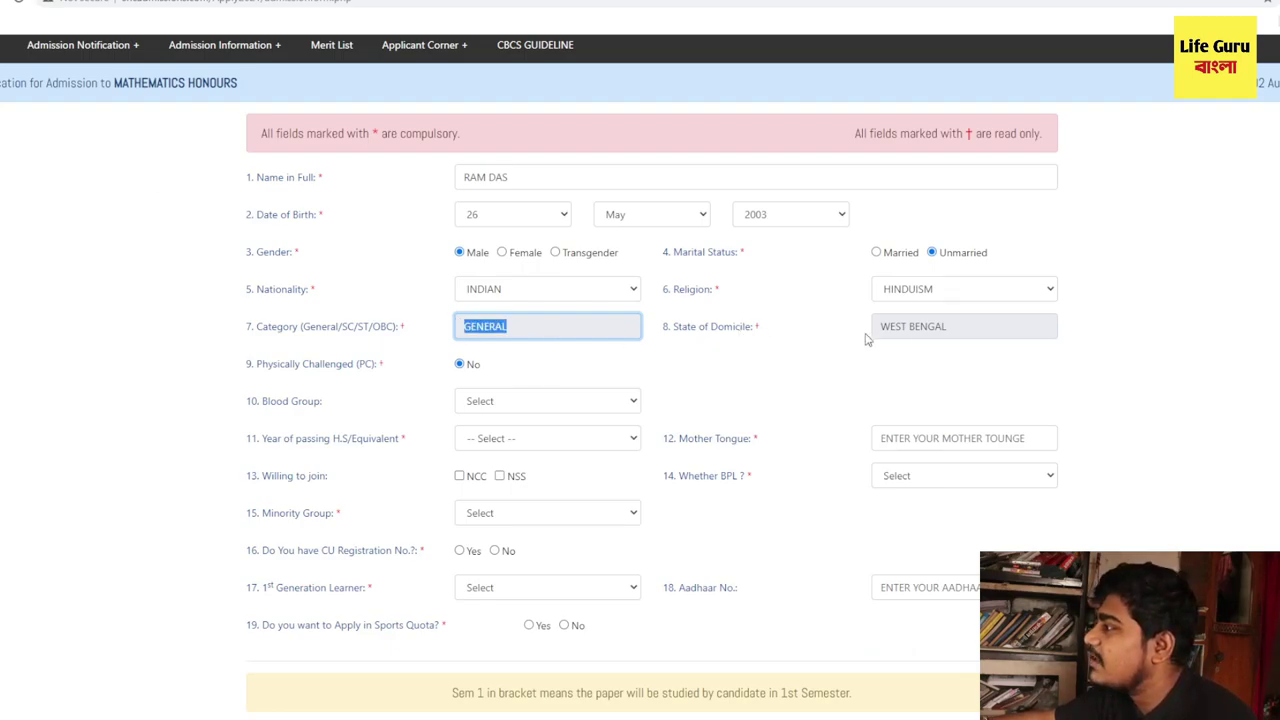
drag(880, 327, 1000, 323)
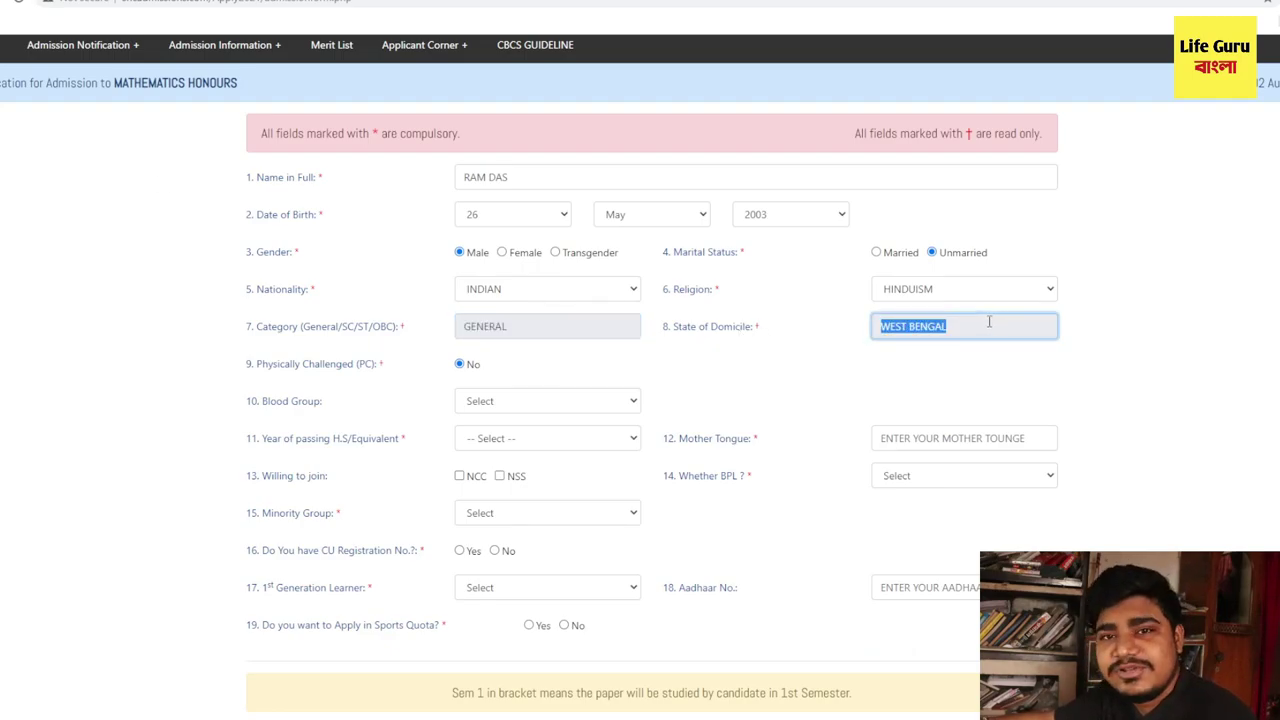
scroll(946, 380, down, 1)
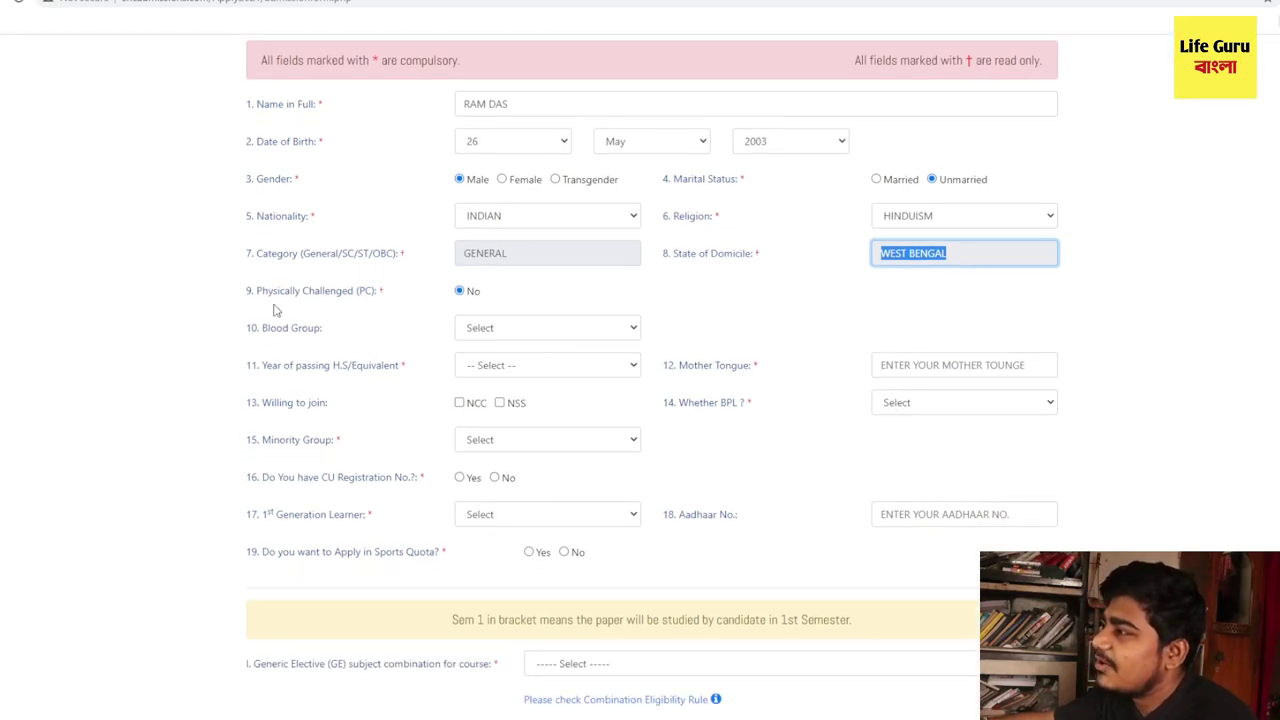
- Set blood group B+, year of passing 2021 and mother tongue BENGALI
drag(258, 295, 355, 304)
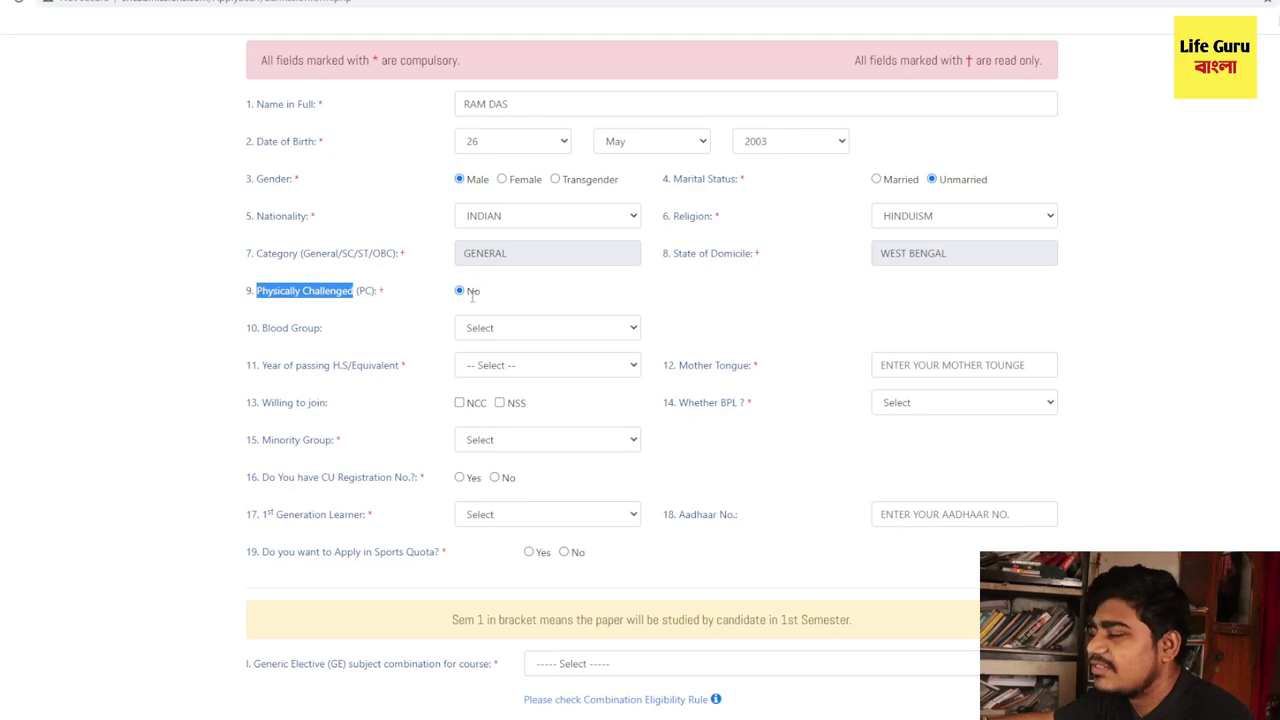
click(486, 336)
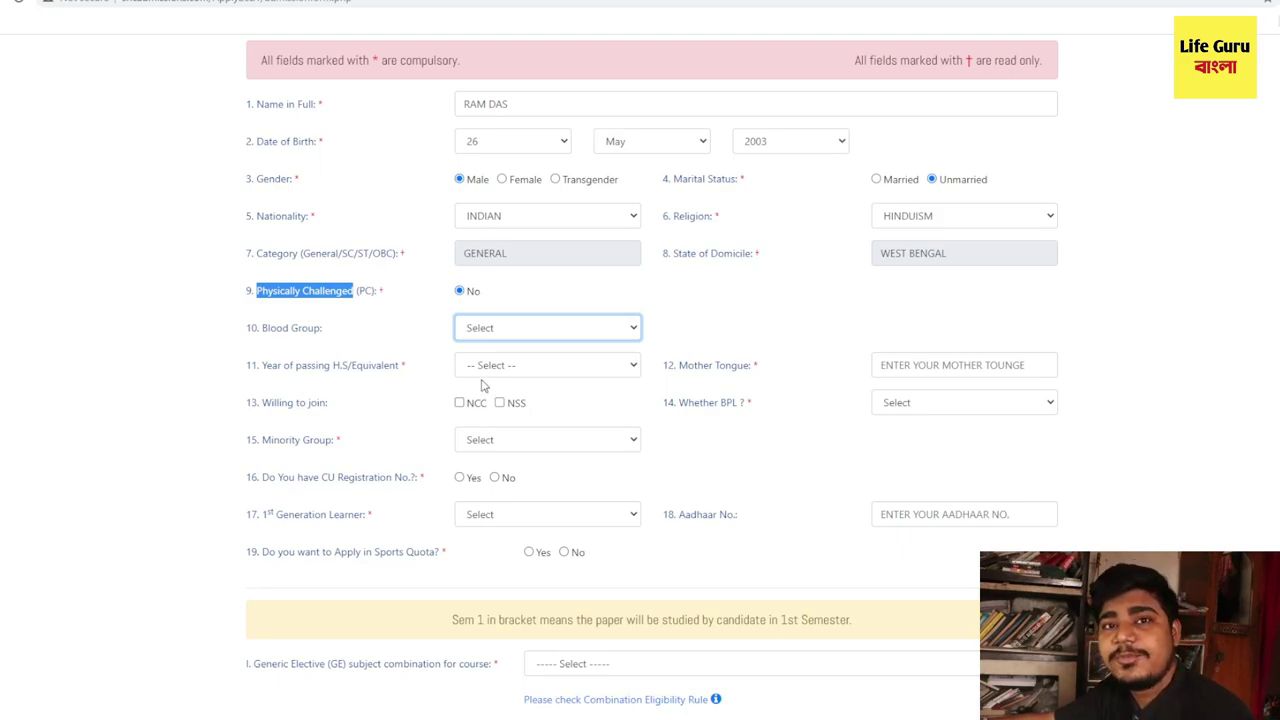
key(b)
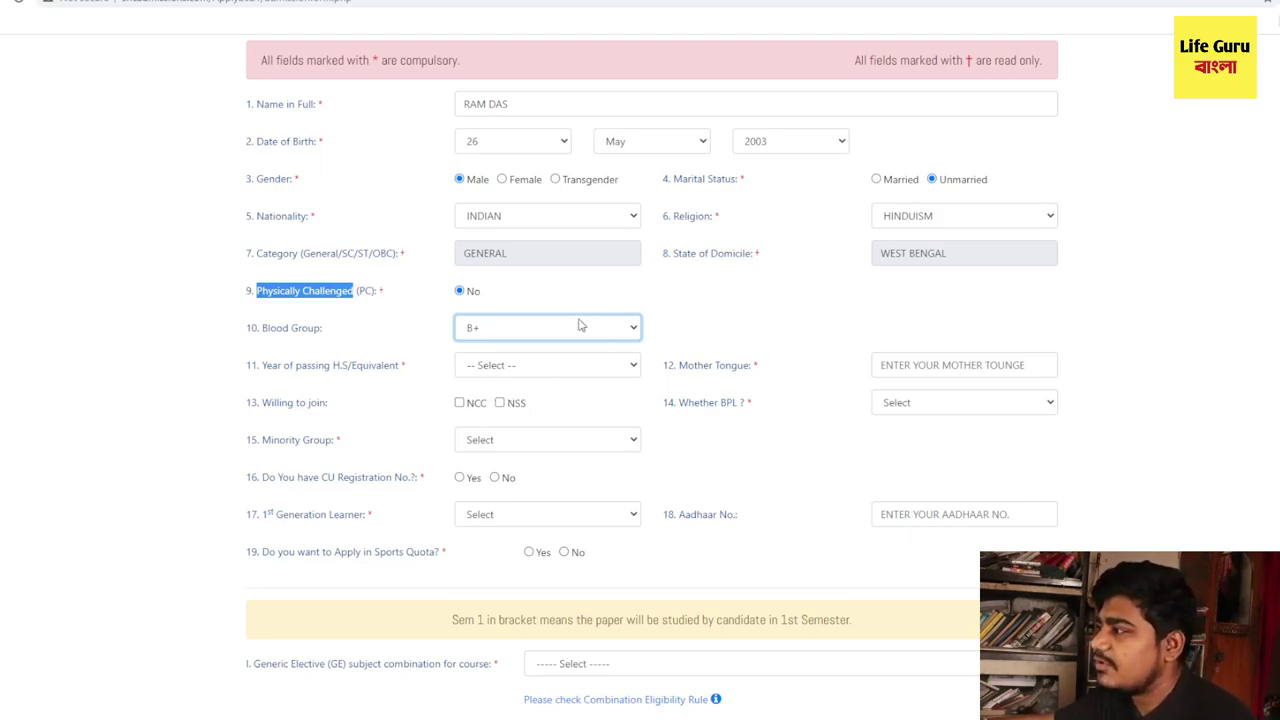
click(550, 370)
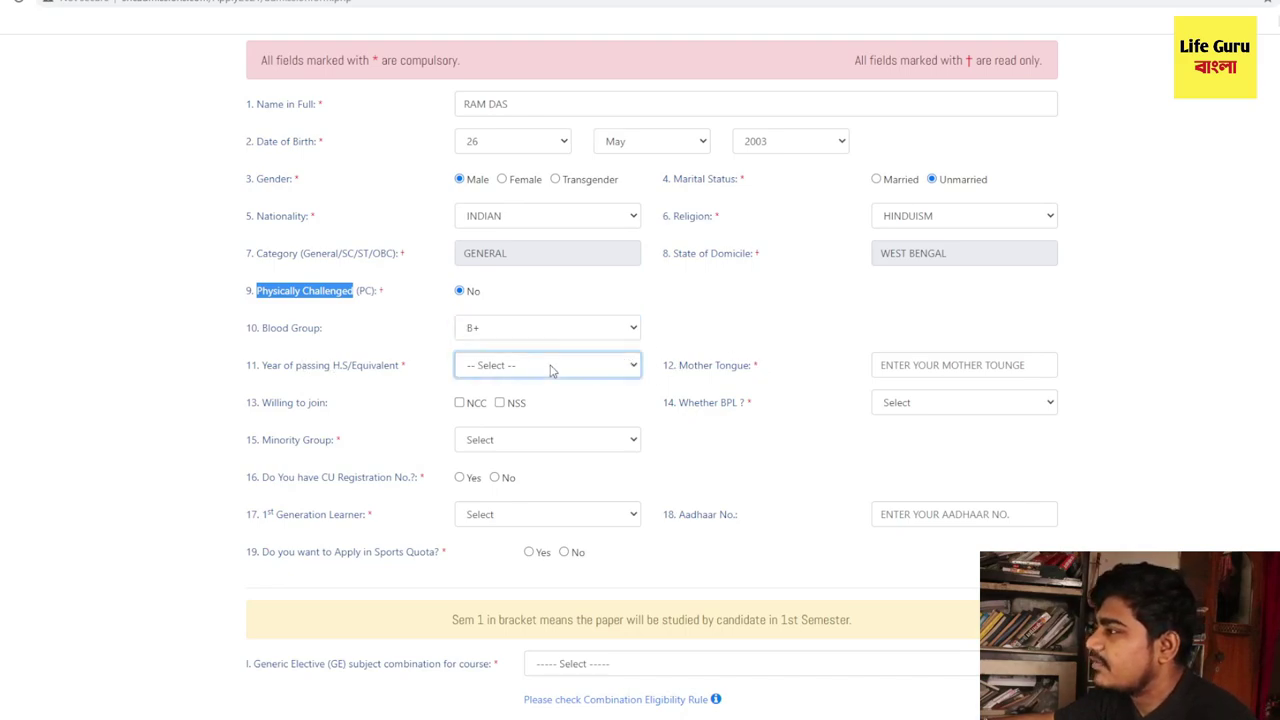
key(2)
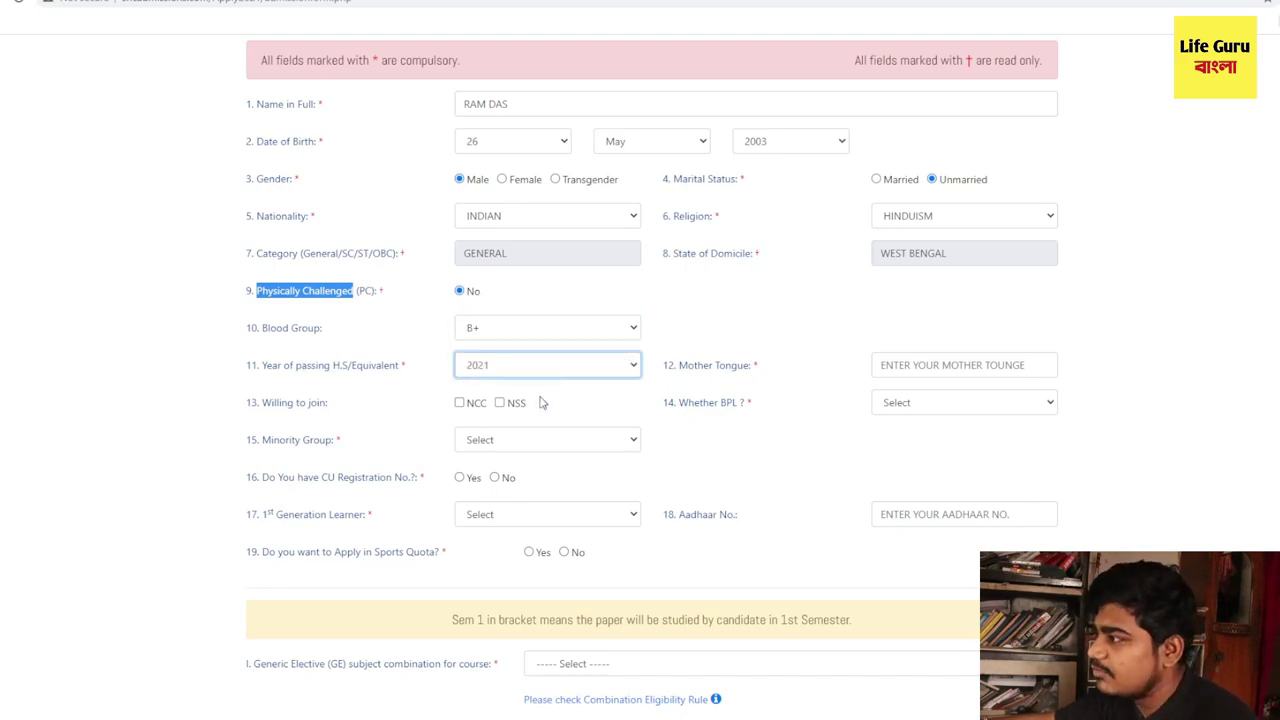
click(903, 365)
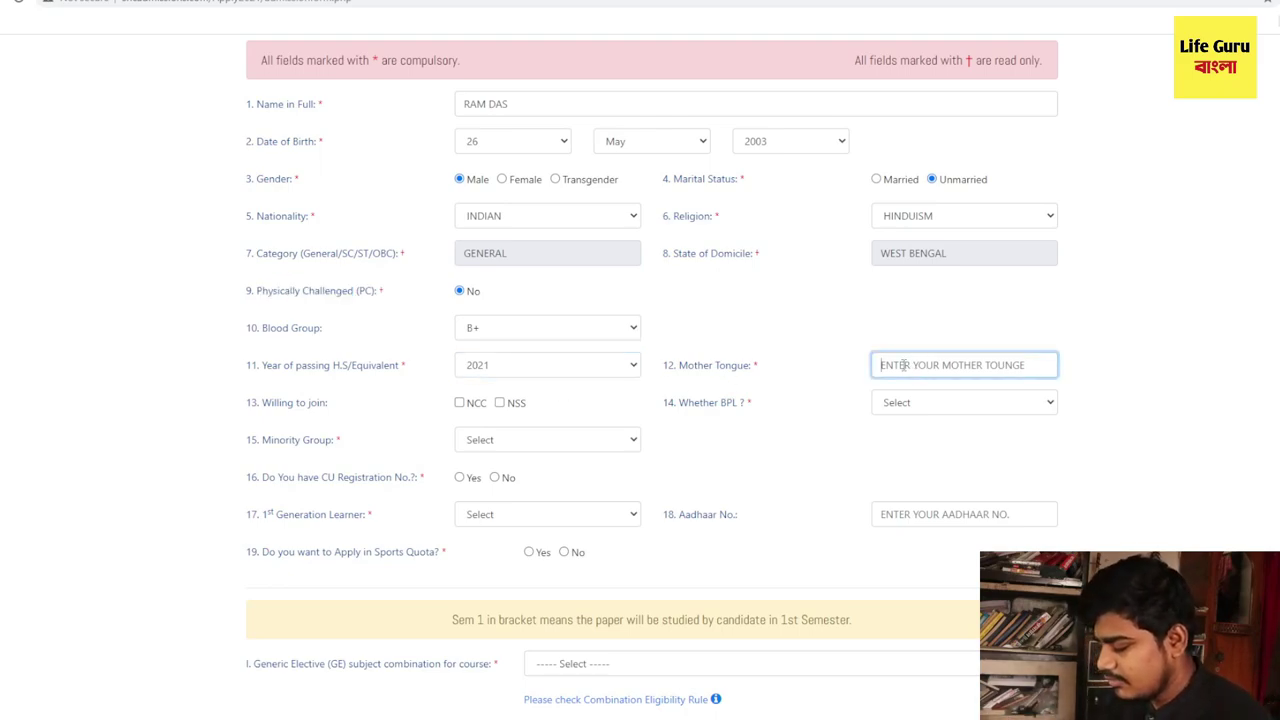
text(BENGALI)
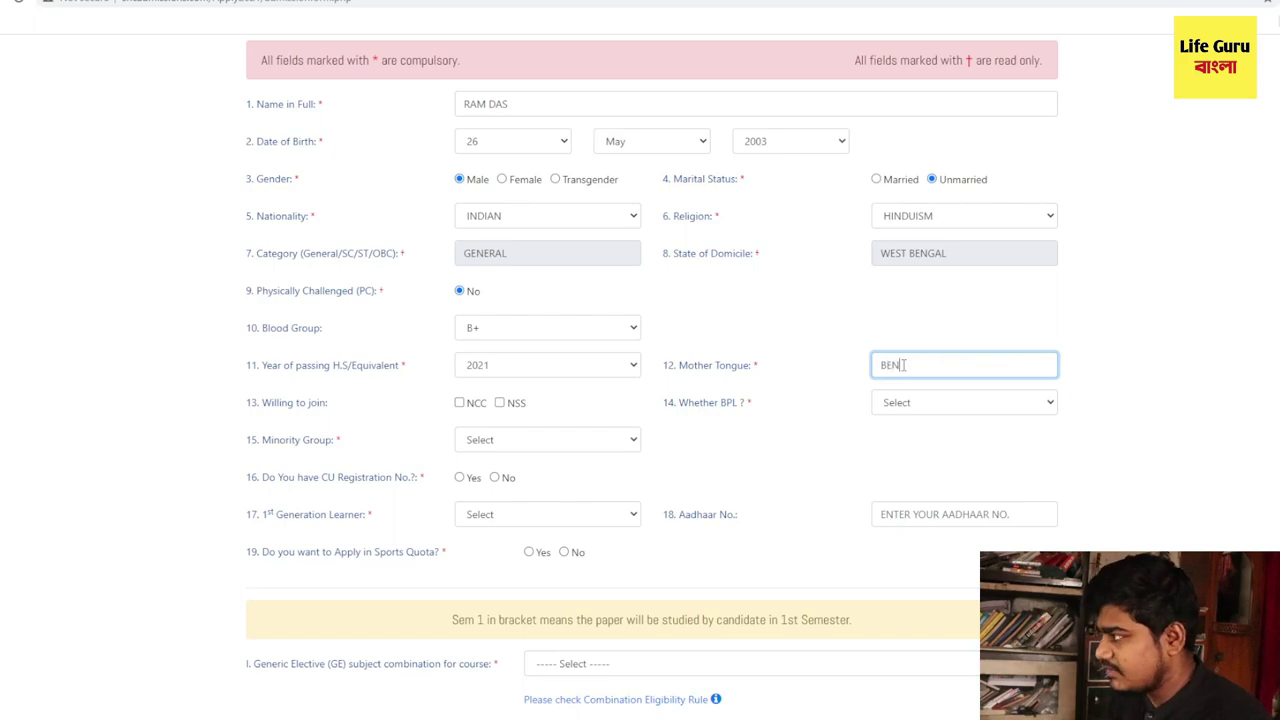
- Tick NCC under Willing to join
drag(262, 403, 340, 406)
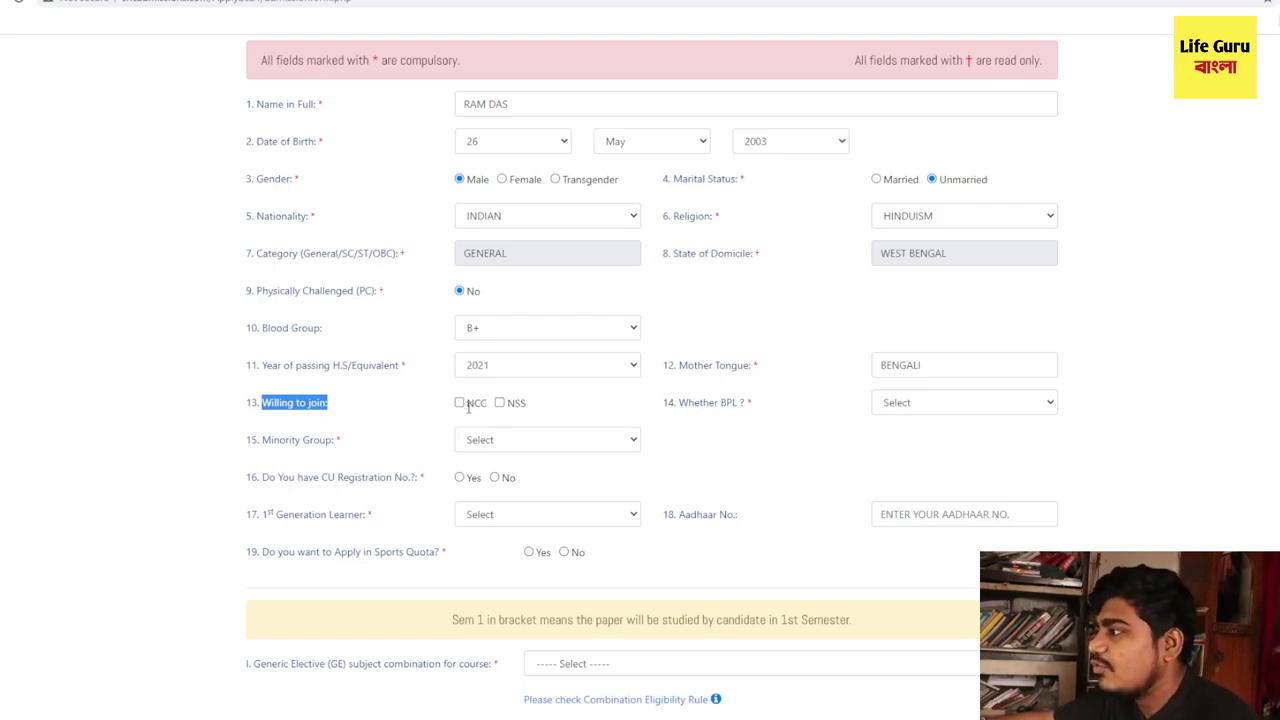
double_click(476, 403)
double_click(516, 403)
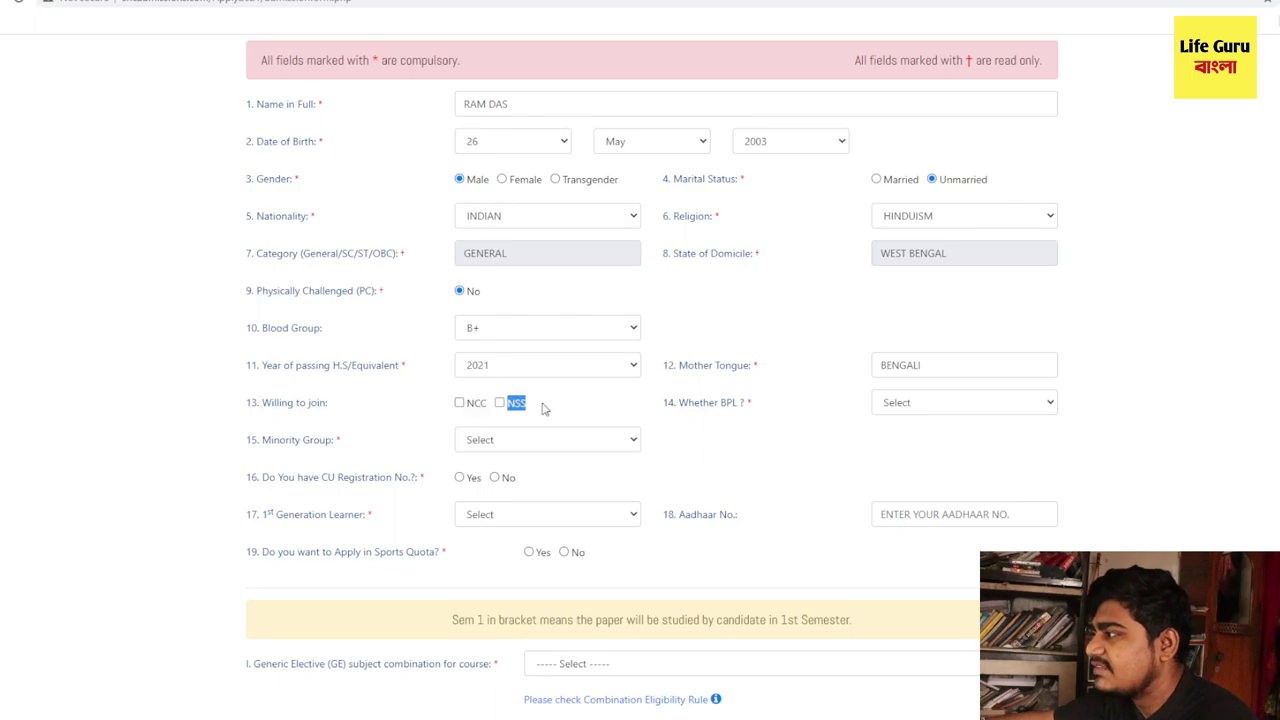
click(459, 403)
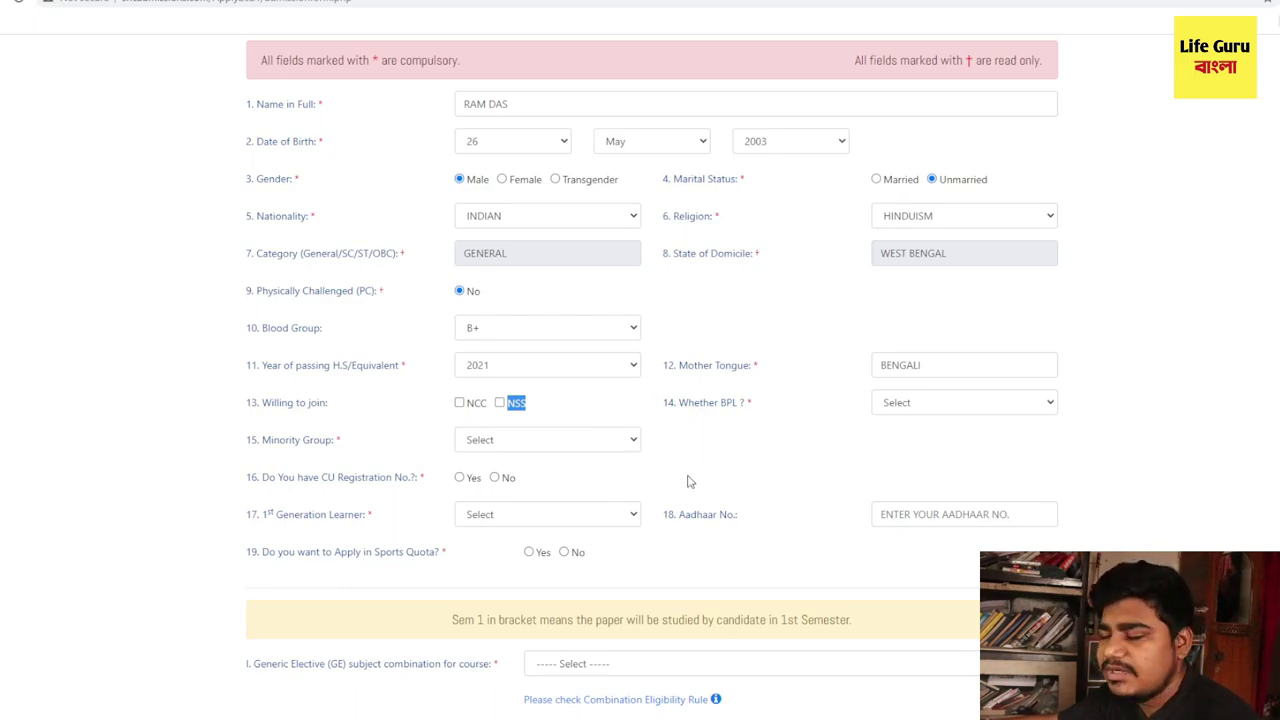
click(459, 402)
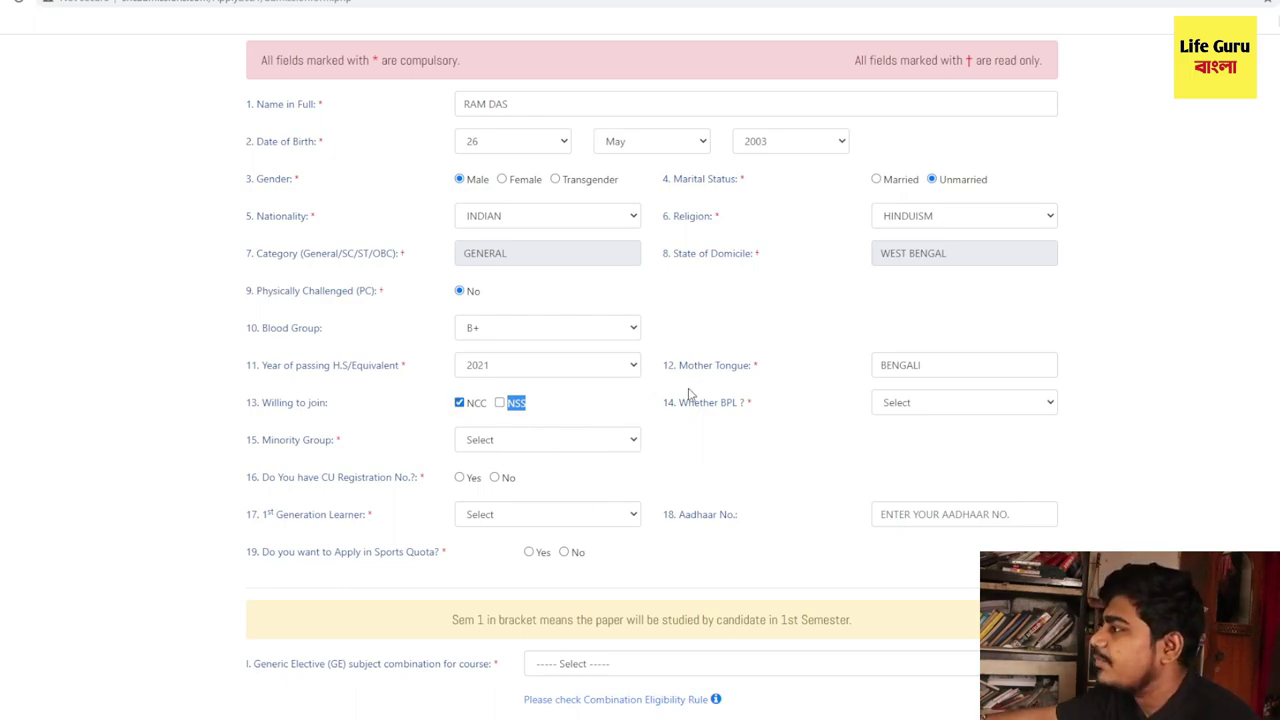
- Answer No to the Whether BPL question
click(909, 411)
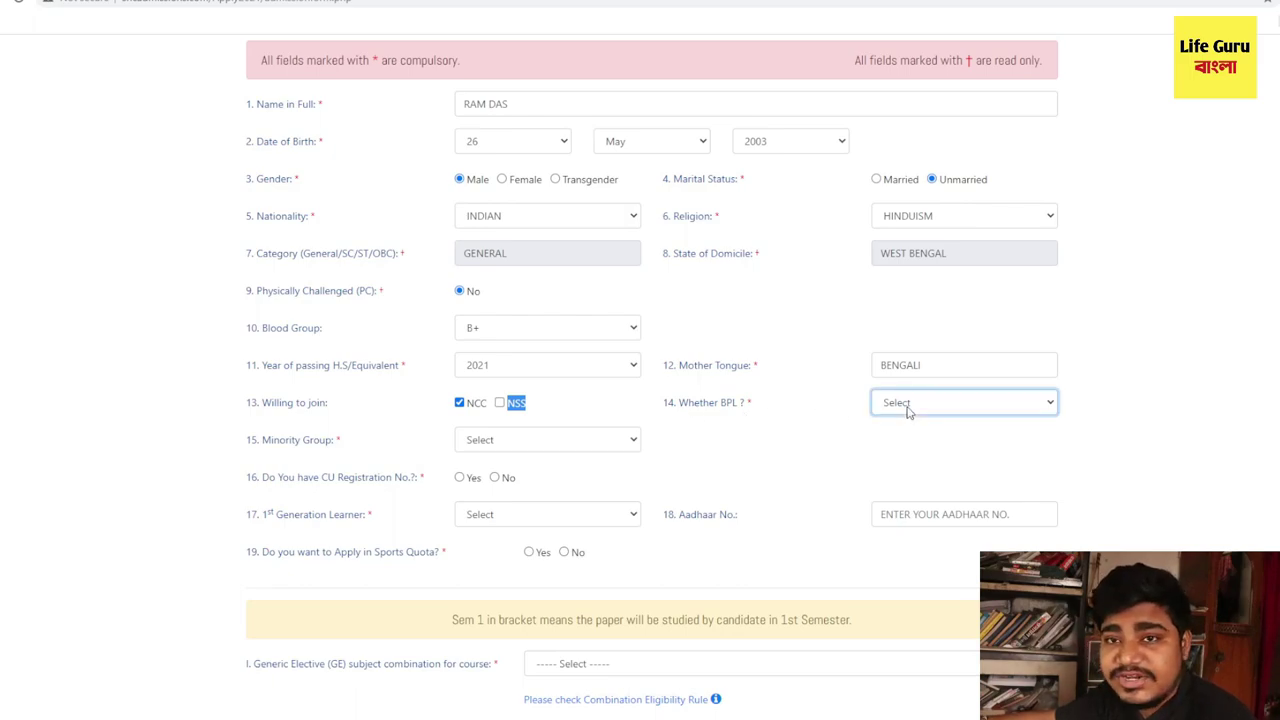
click(913, 443)
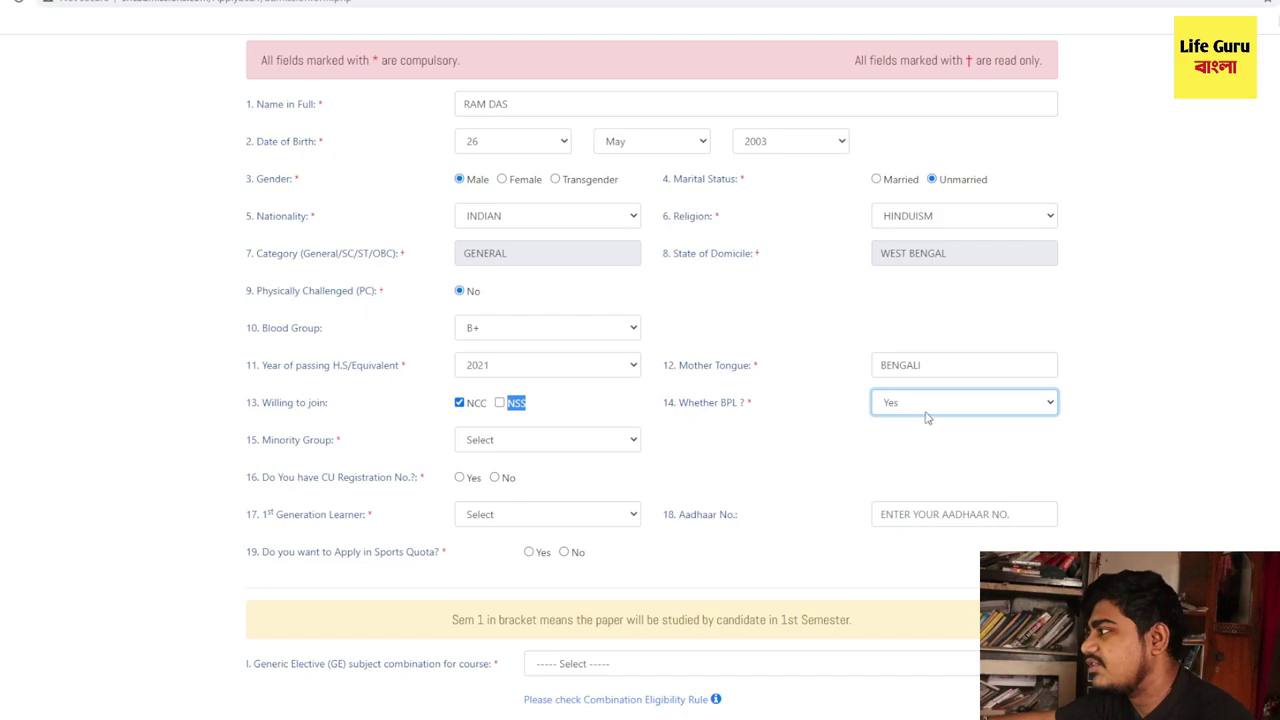
click(922, 454)
click(934, 405)
click(917, 442)
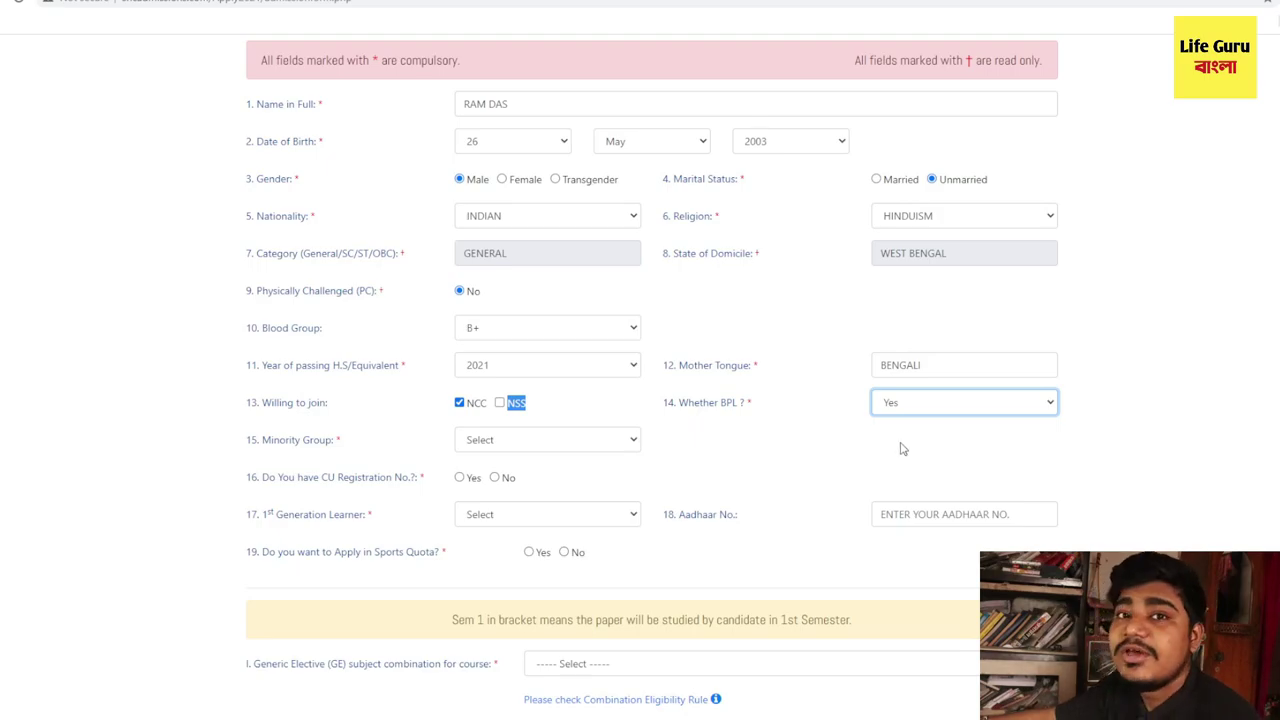
key(Down)
scroll(262, 384, down, 1)
- Answer No for Minority Group and for having a CU Registration number
drag(263, 369, 340, 372)
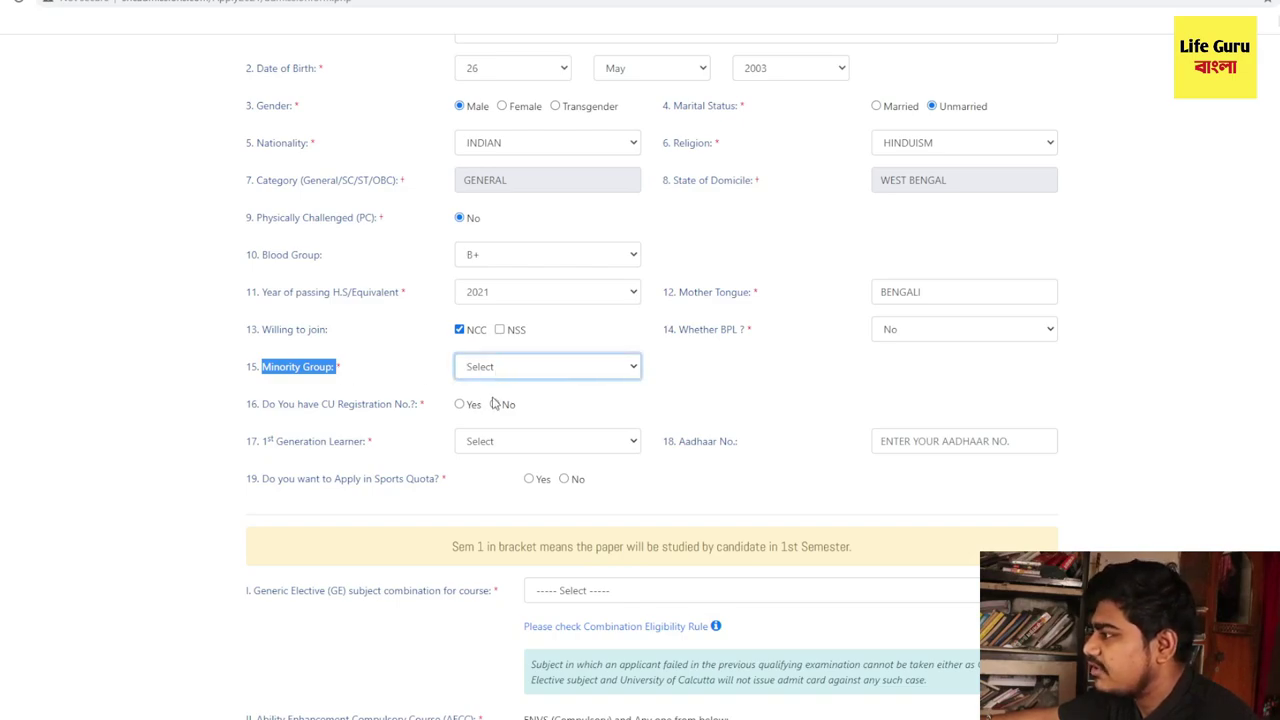
key(n)
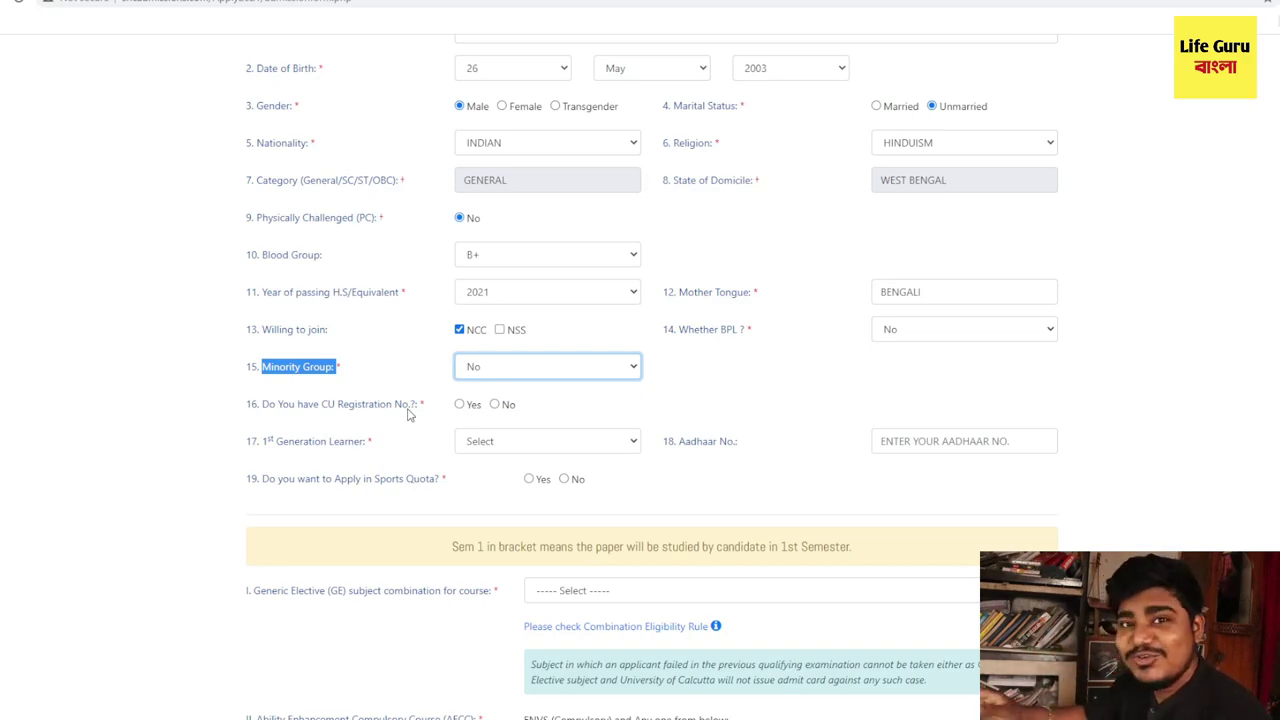
click(497, 410)
- Mark the applicant as a 1st Generation Learner and enter the Aadhaar number
drag(260, 441, 365, 448)
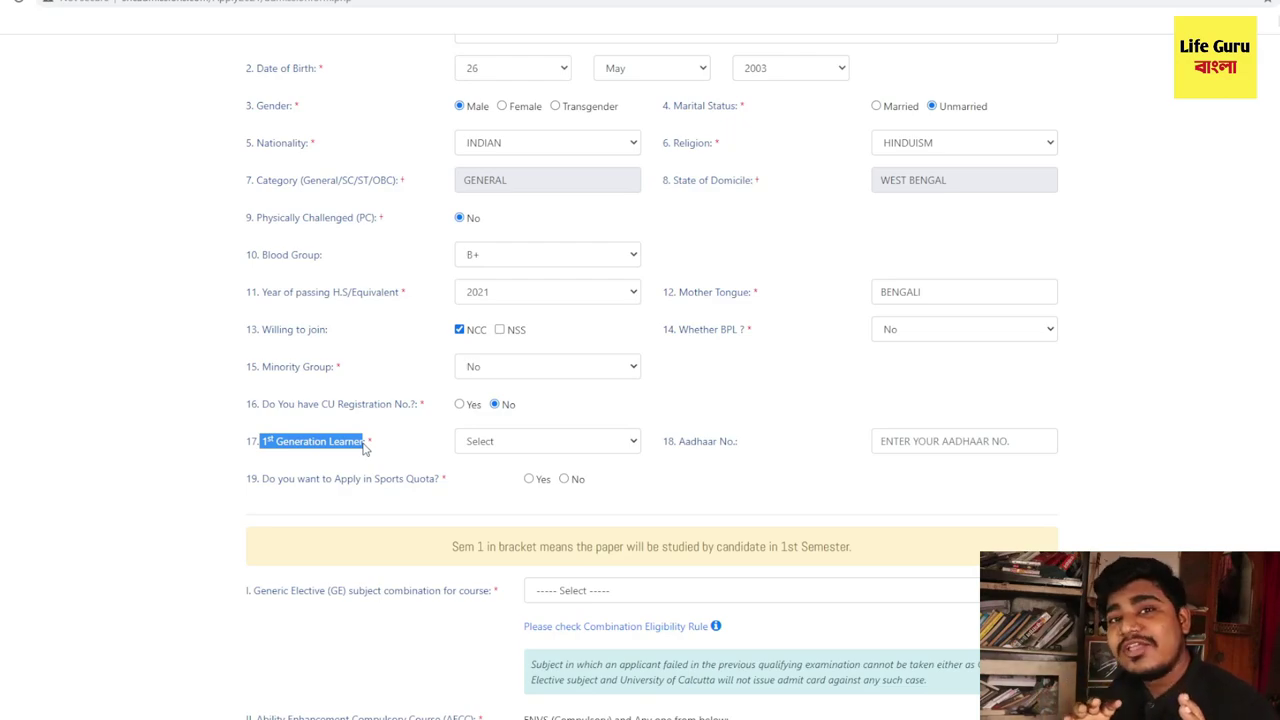
click(343, 463)
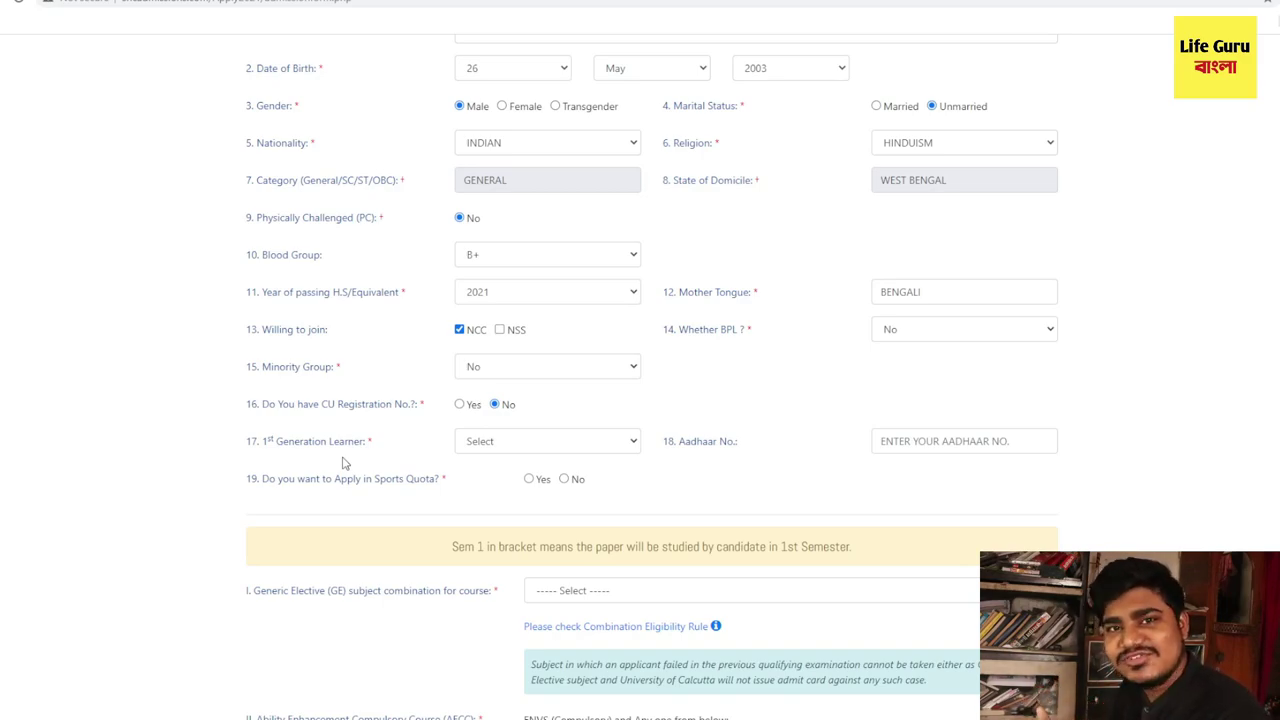
click(553, 452)
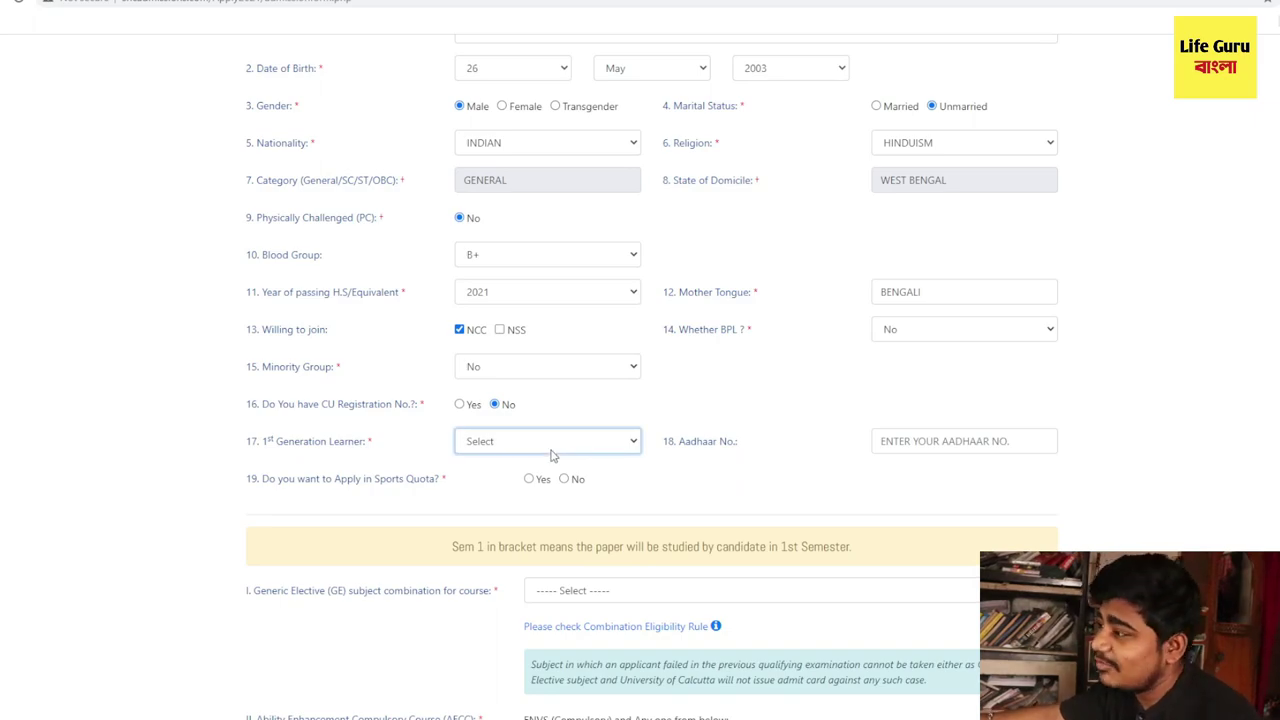
click(540, 478)
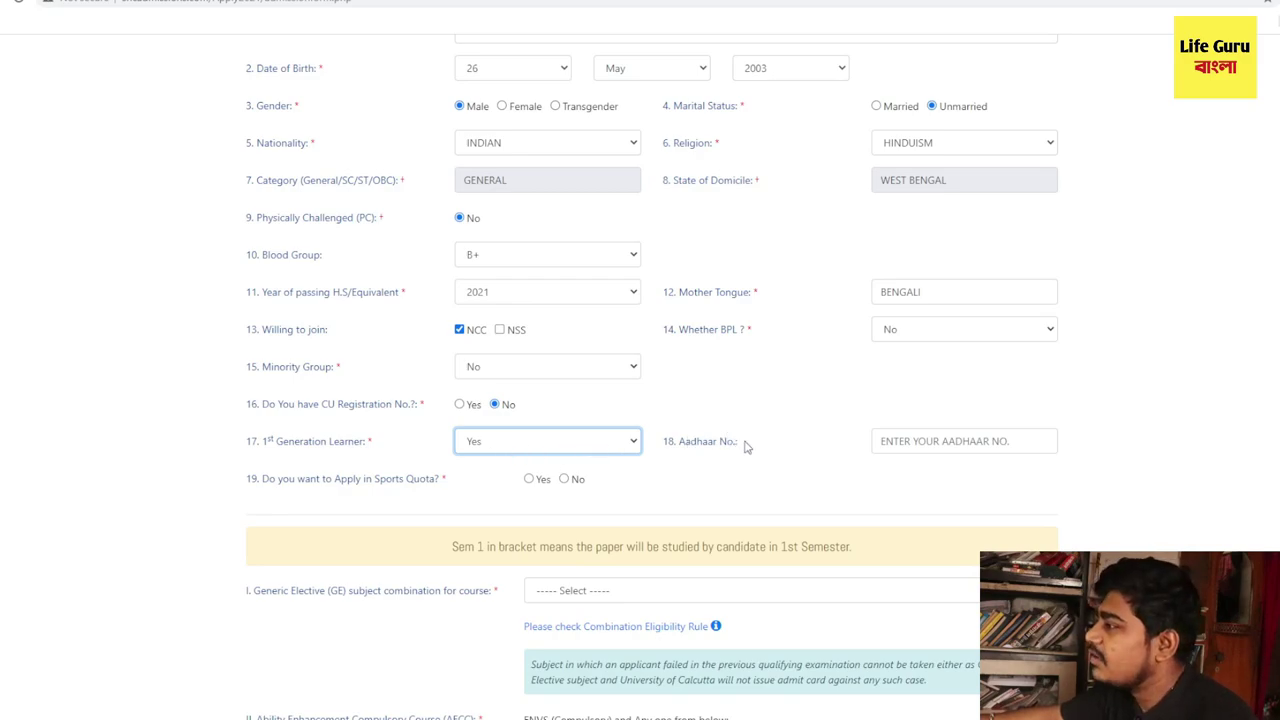
click(950, 438)
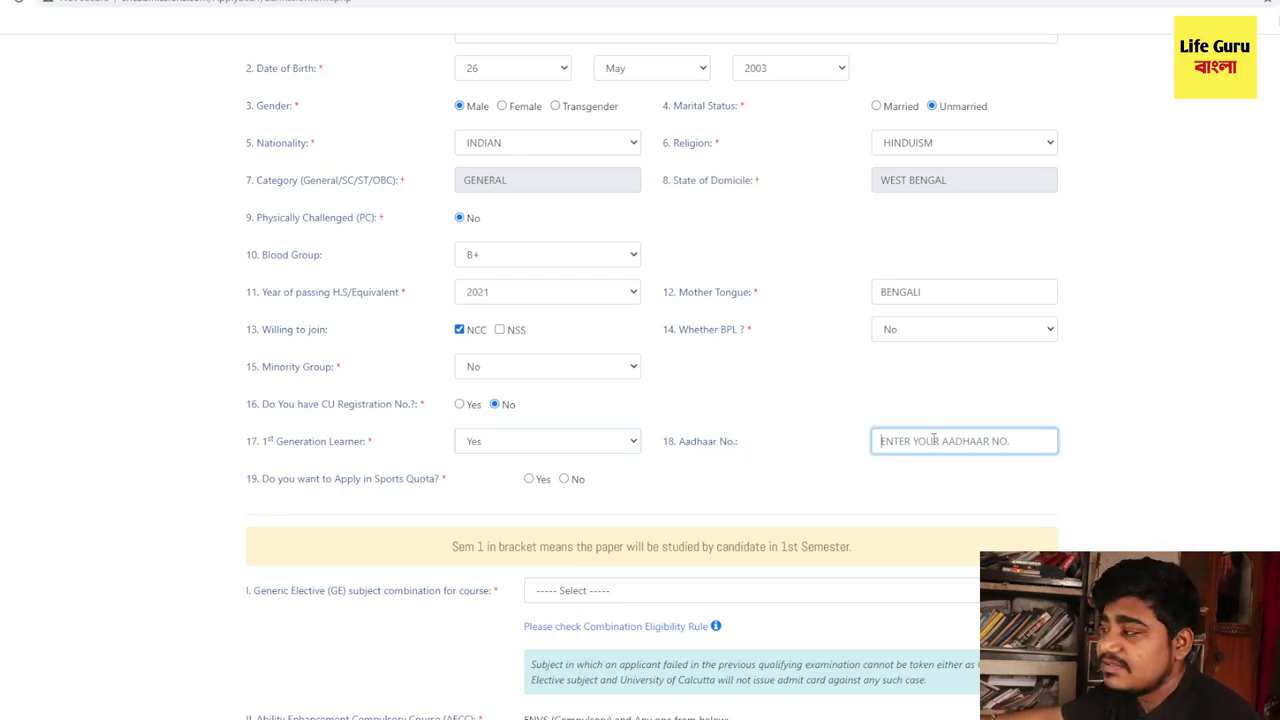
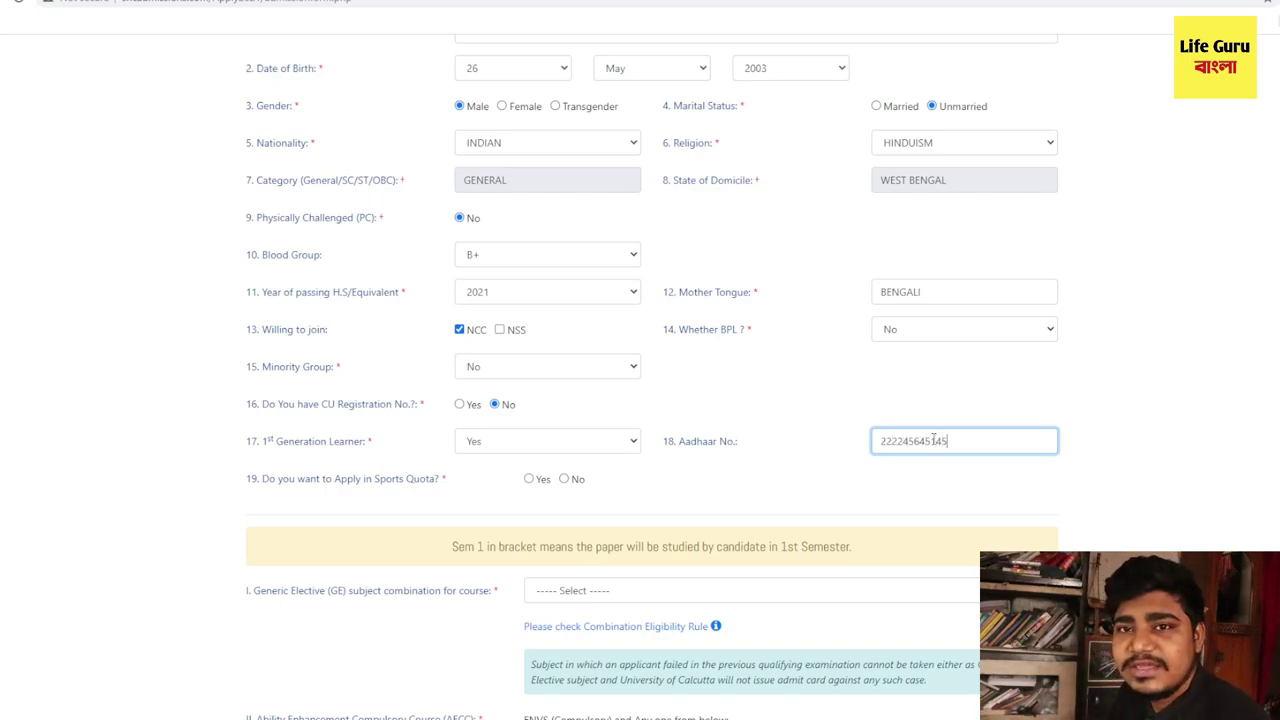
drag(263, 479, 437, 480)
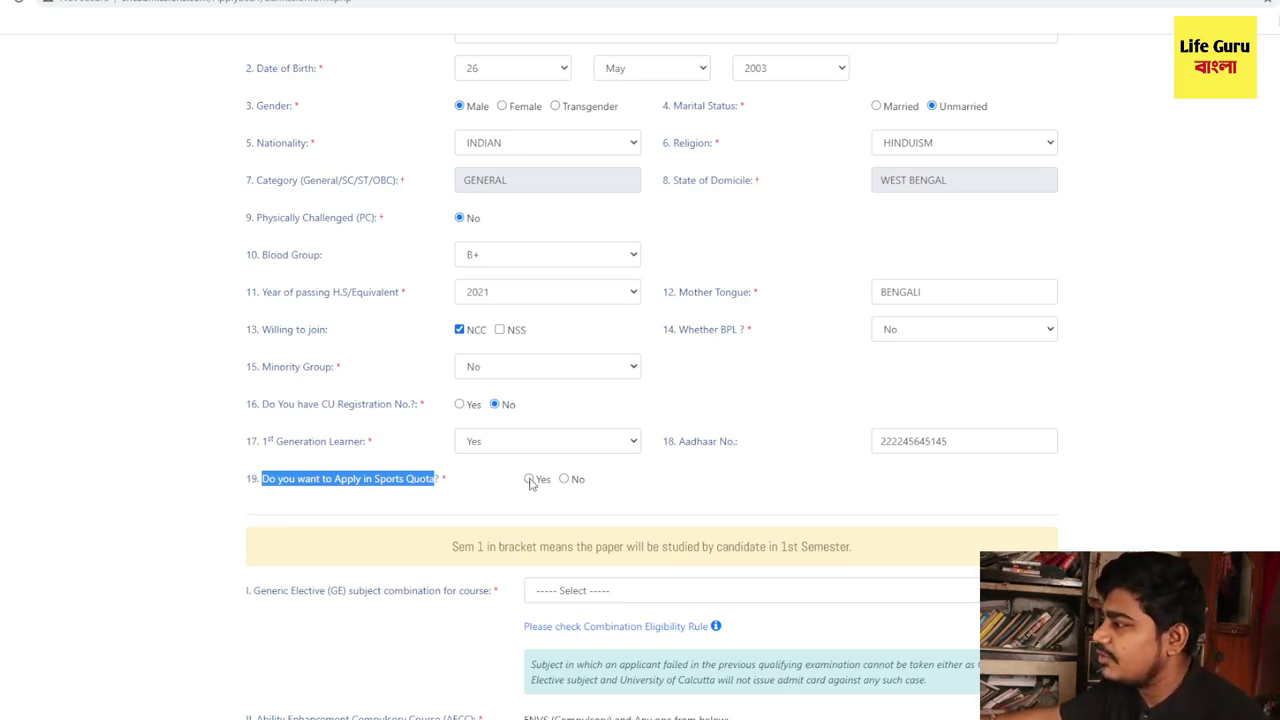
- Set Sports Quota to No after briefly choosing Yes with District Level
click(529, 479)
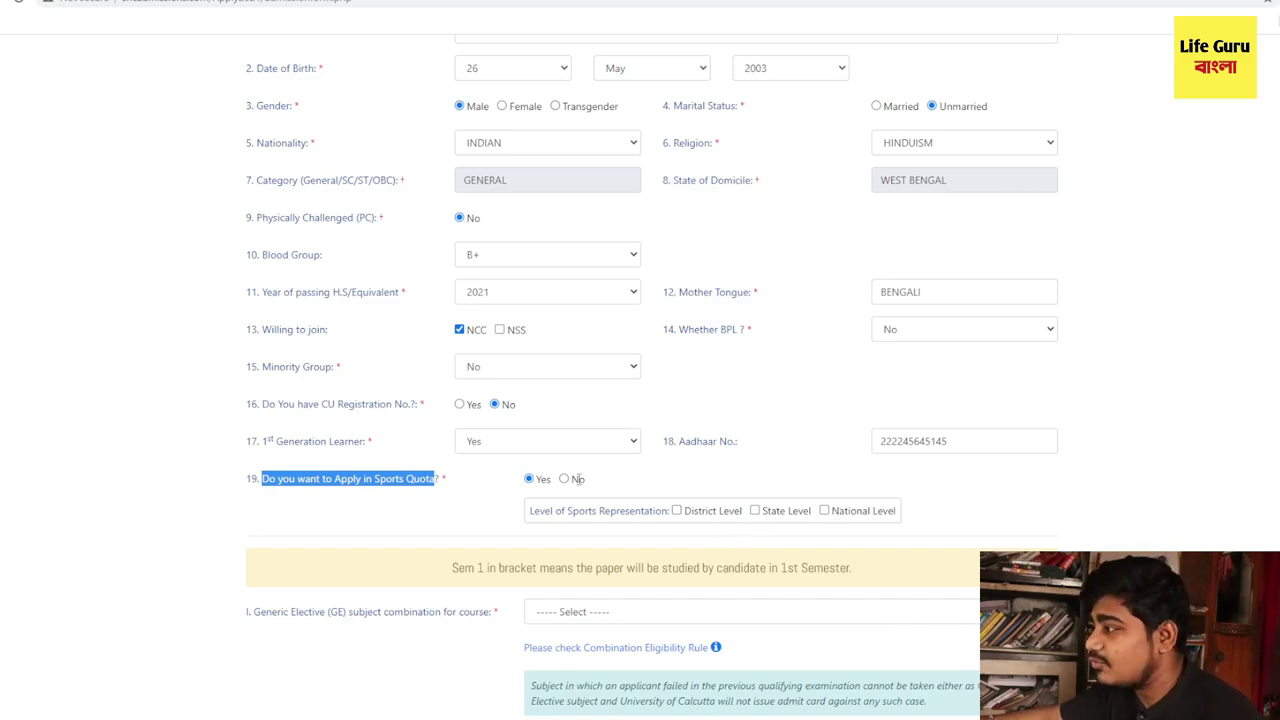
click(676, 511)
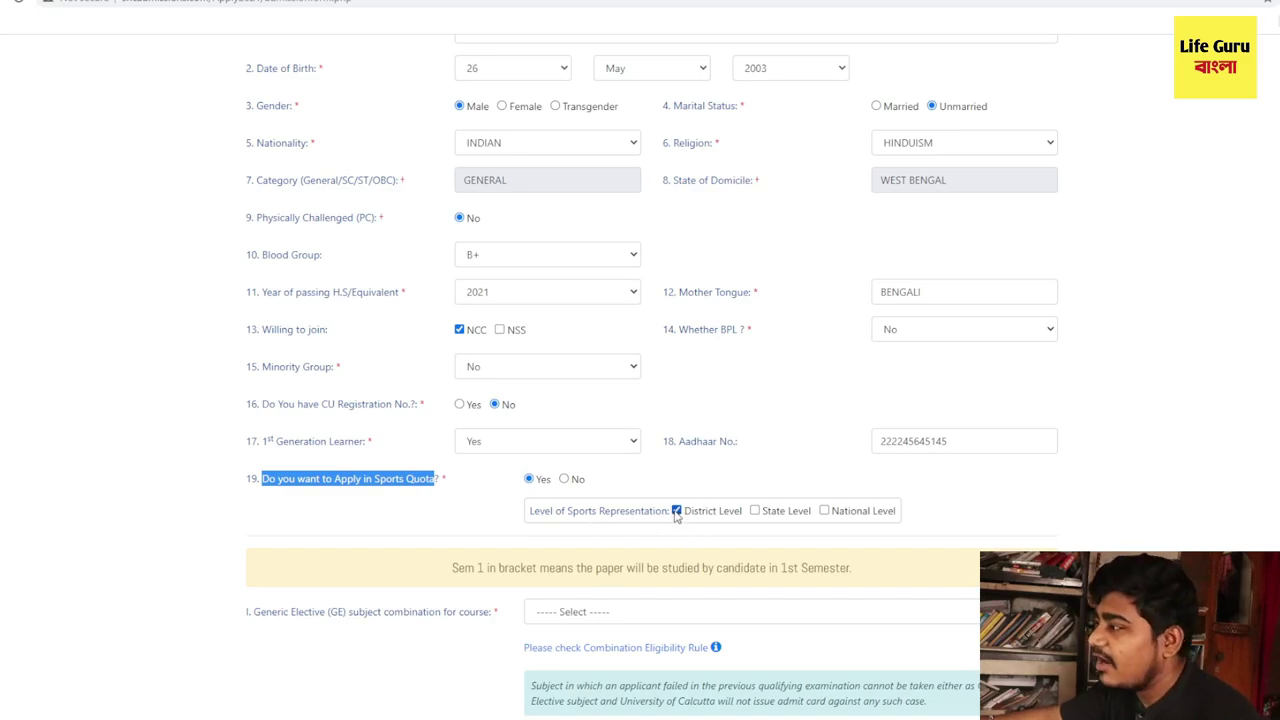
click(566, 479)
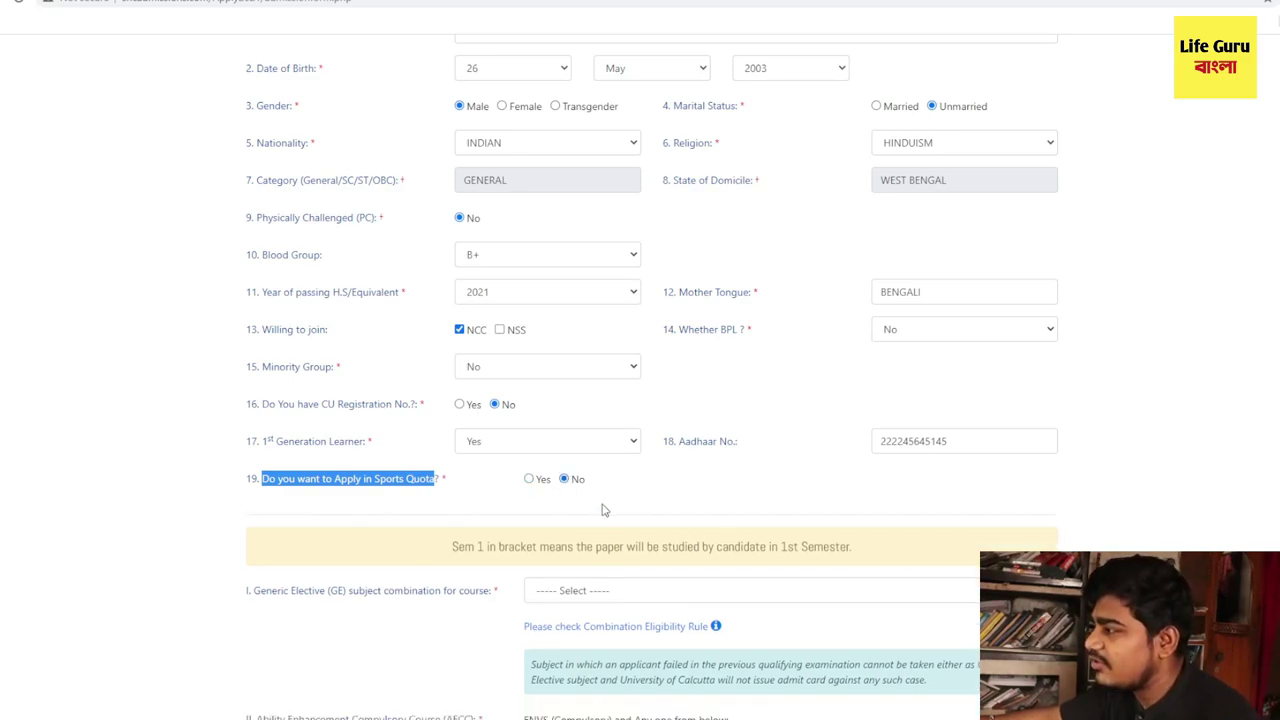
scroll(559, 521, down, 3)
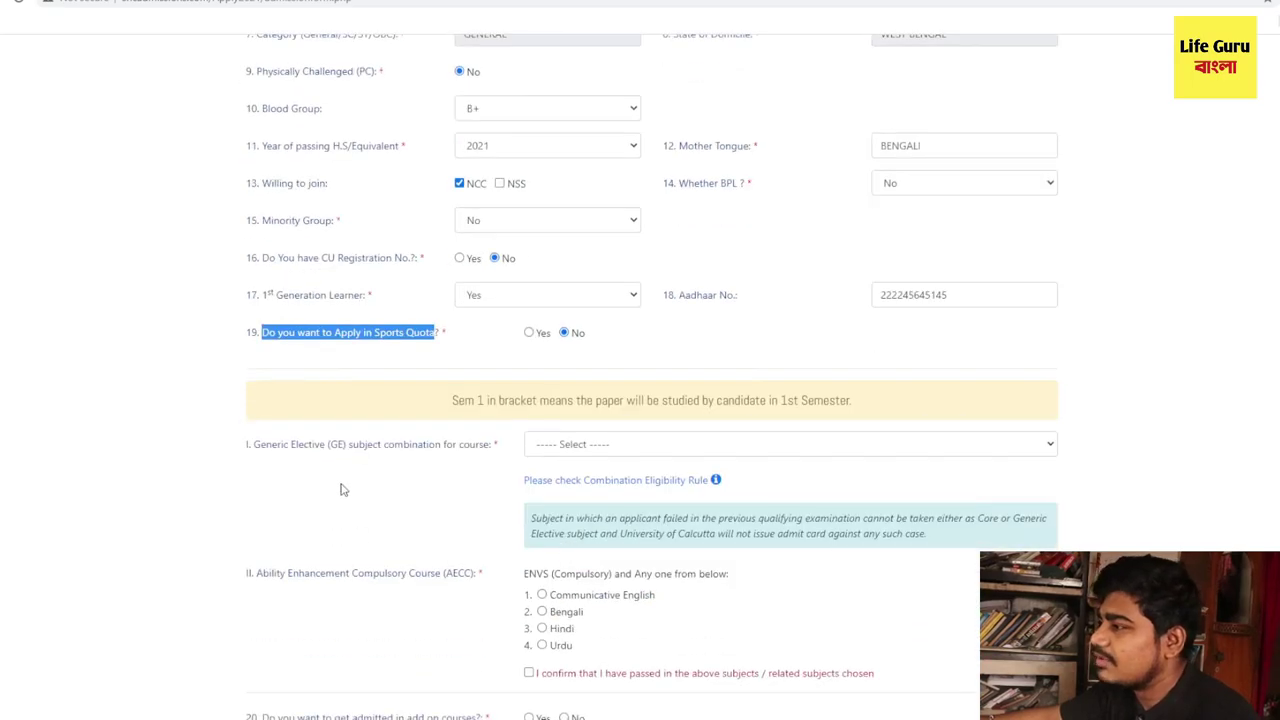
- Select Physics (Sem 1) & Chemistry in the Generic Elective (GE) dropdown
scroll(340, 489, down, 3)
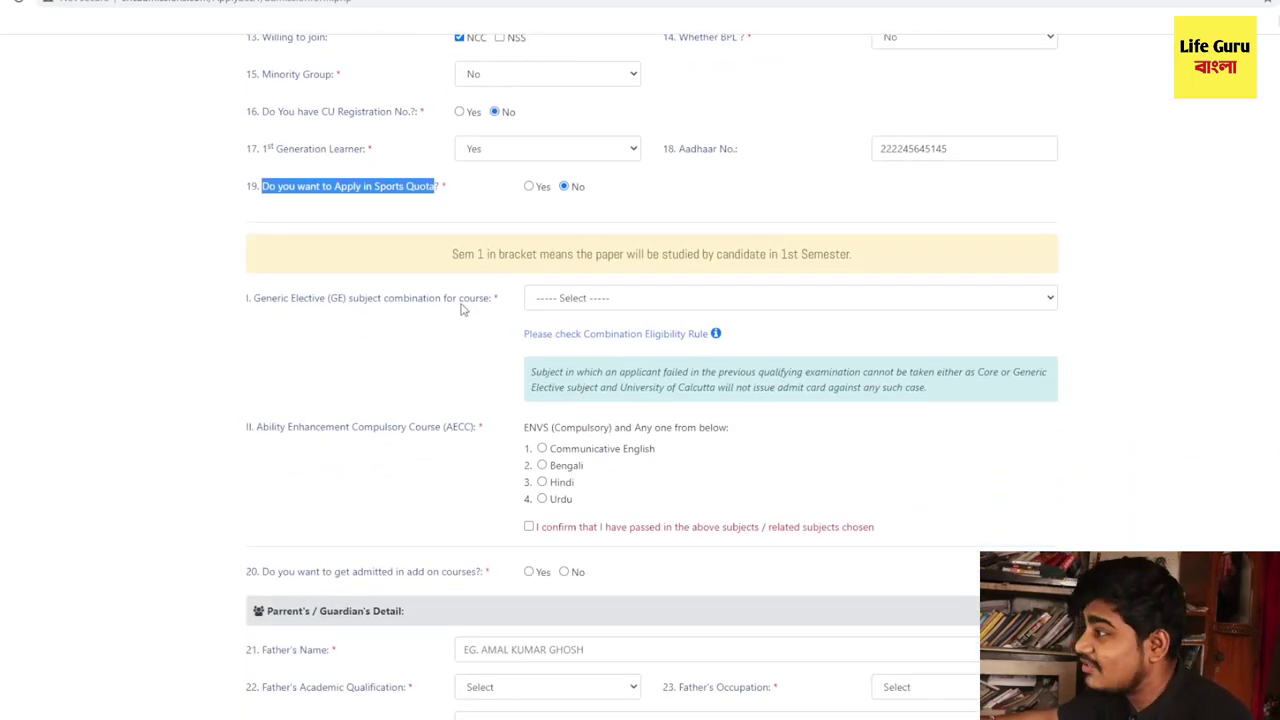
click(562, 303)
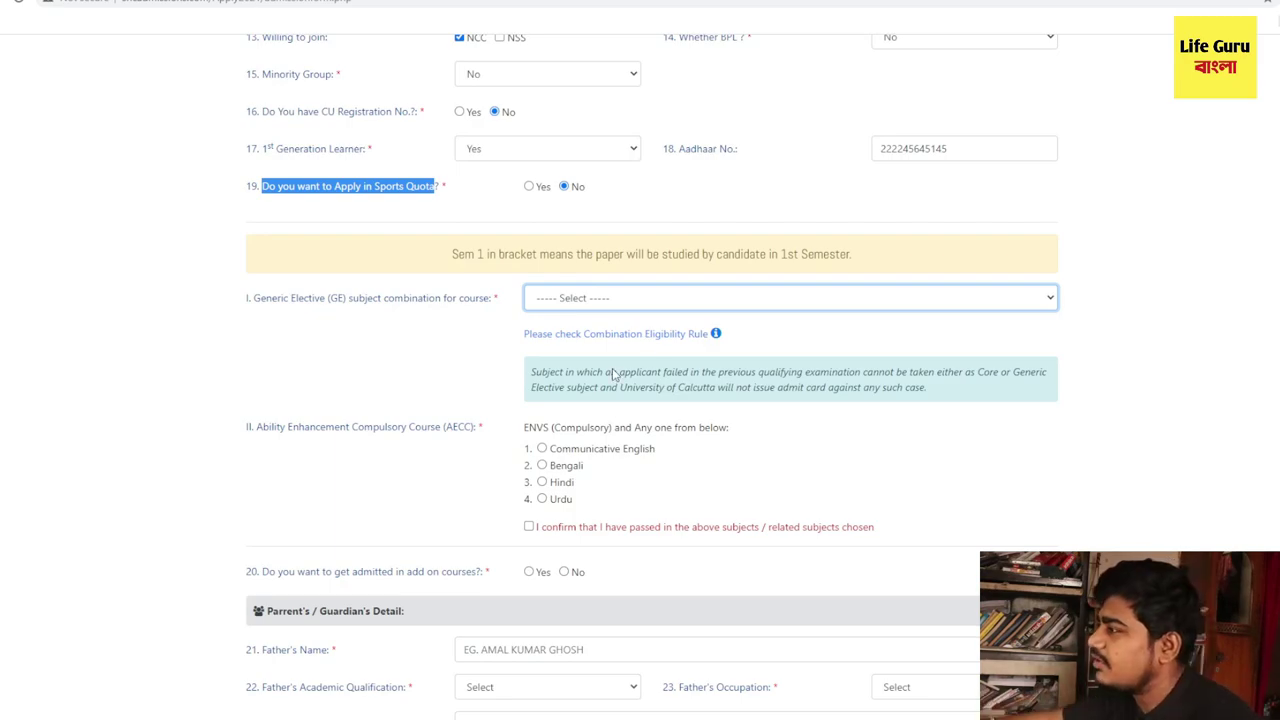
key(Down)
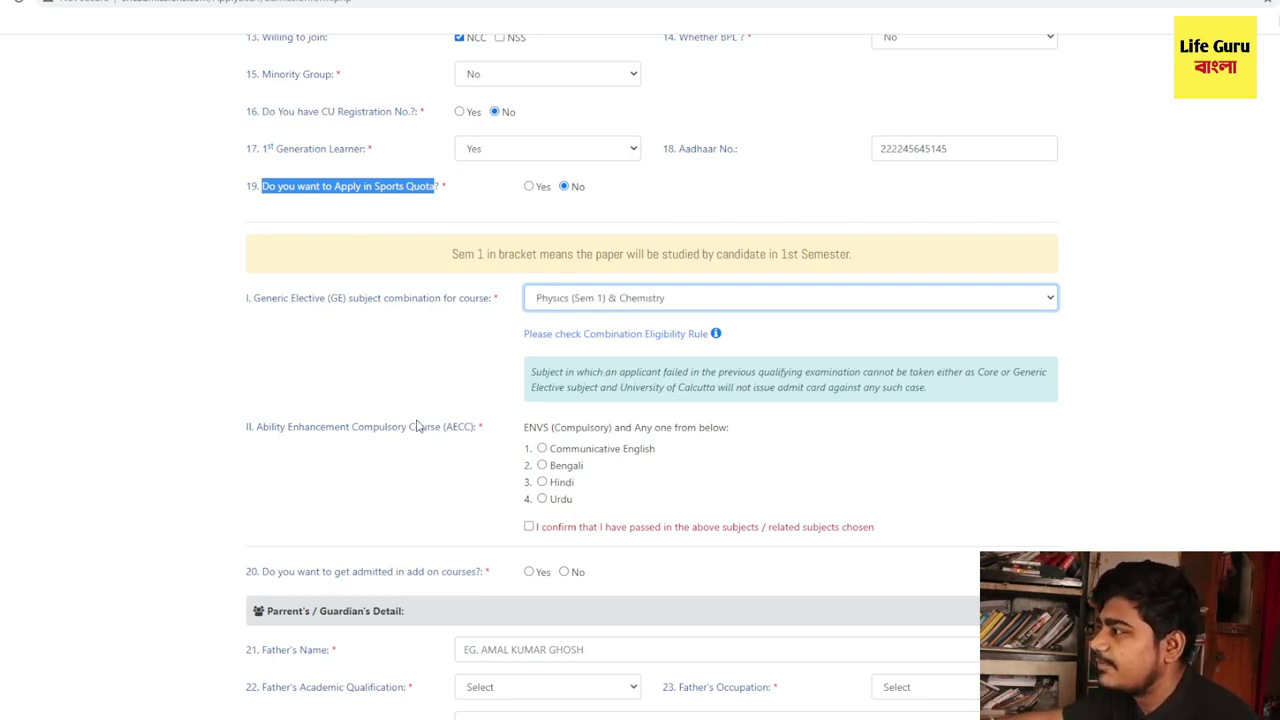
scroll(543, 450, down, 2)
scroll(543, 450, up, 2)
scroll(543, 450, up, 1)
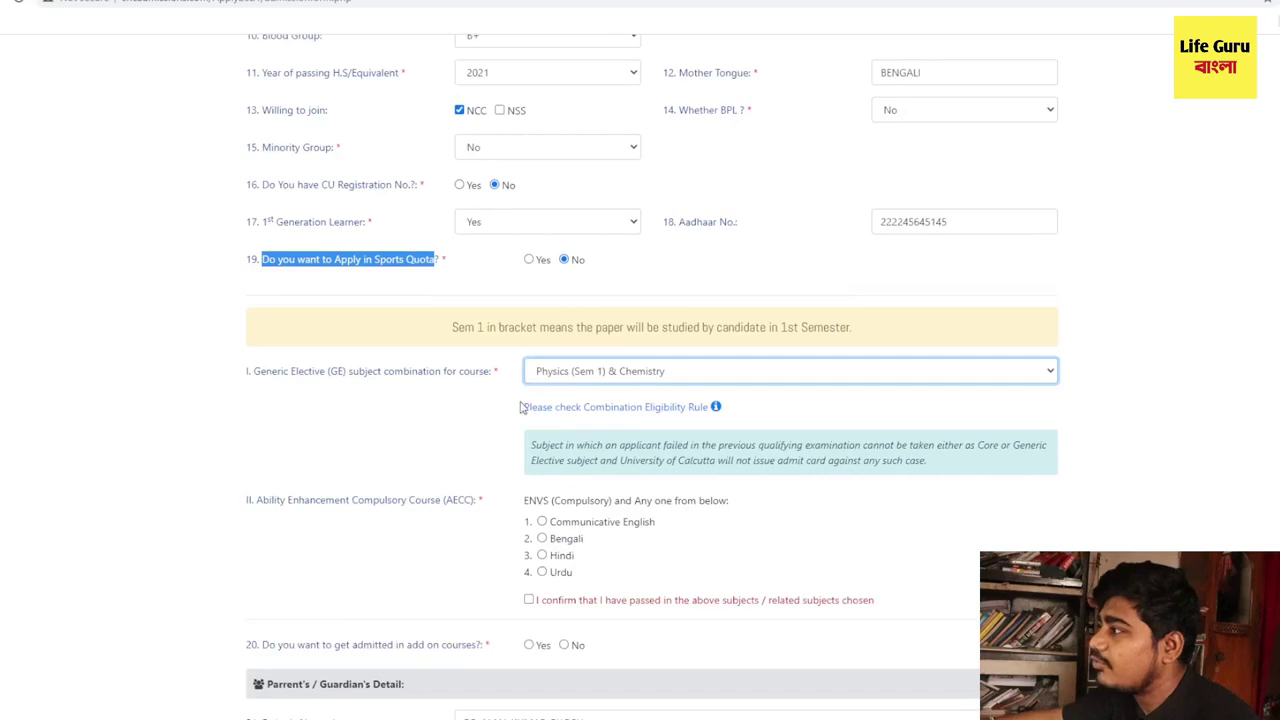
click(528, 414)
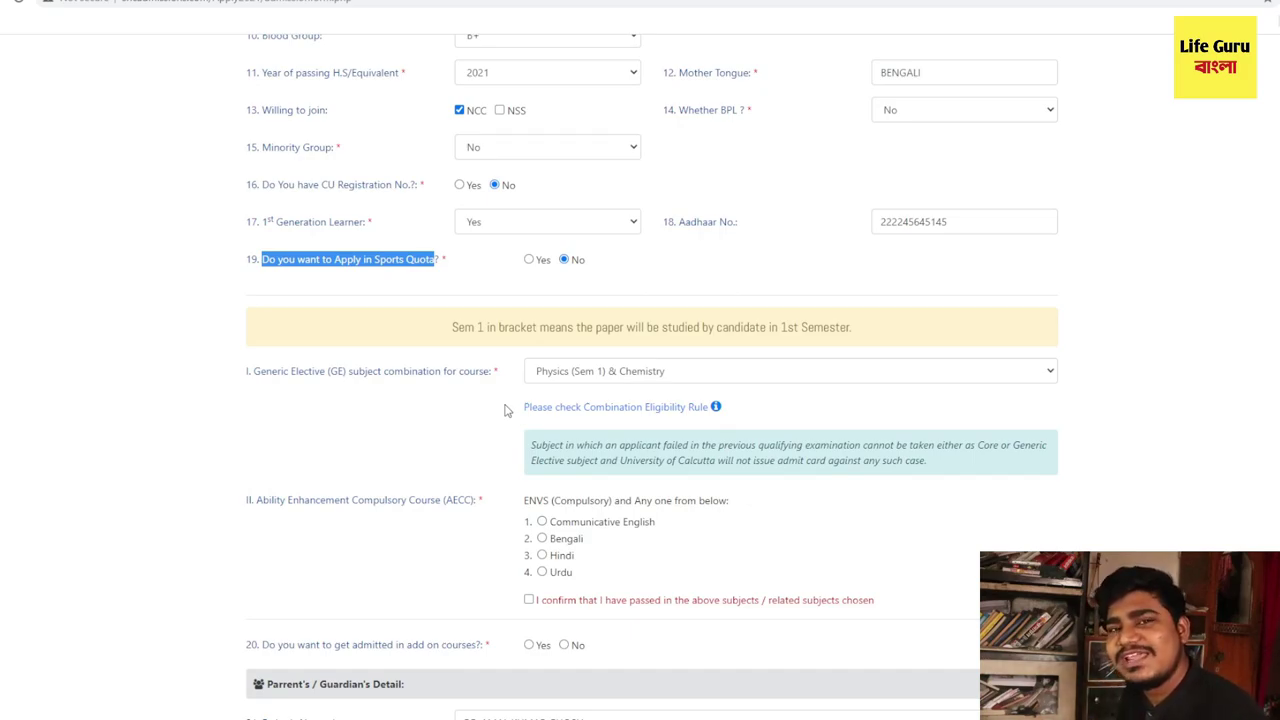
scroll(507, 409, down, 2)
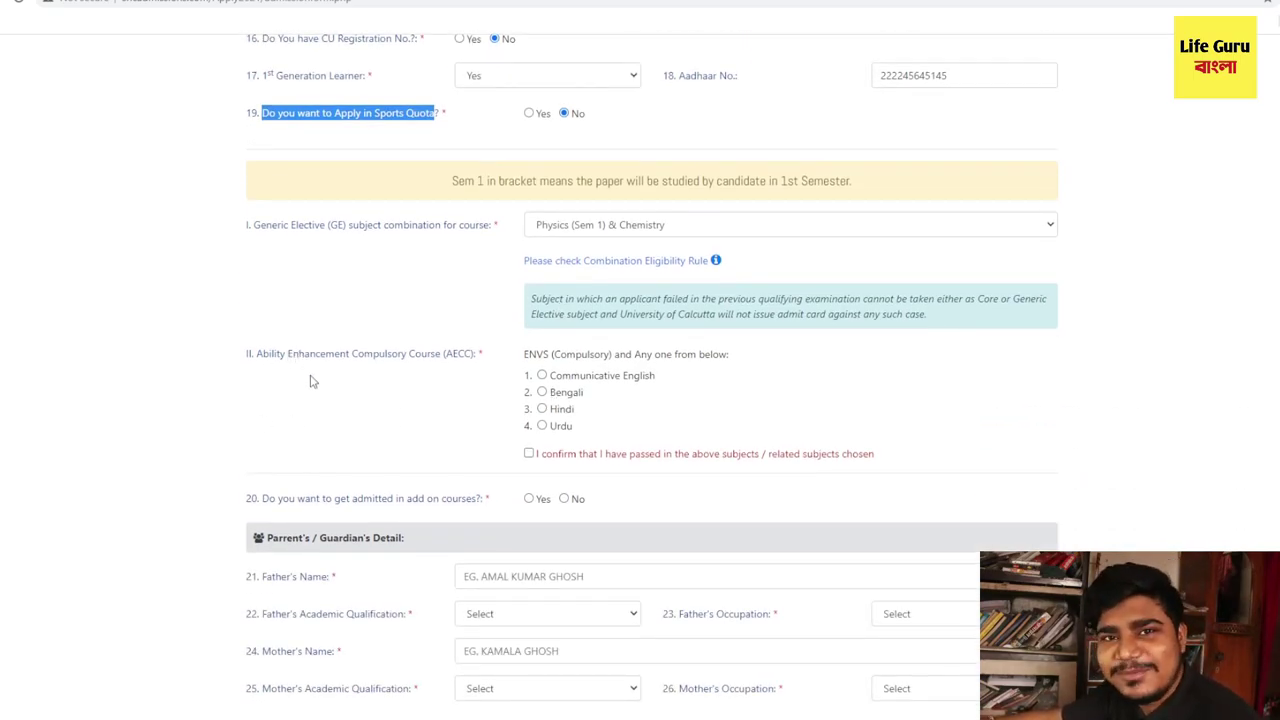
- Pick Communicative English as the AECC course and tick the passed-subjects confirmation
drag(477, 356, 255, 358)
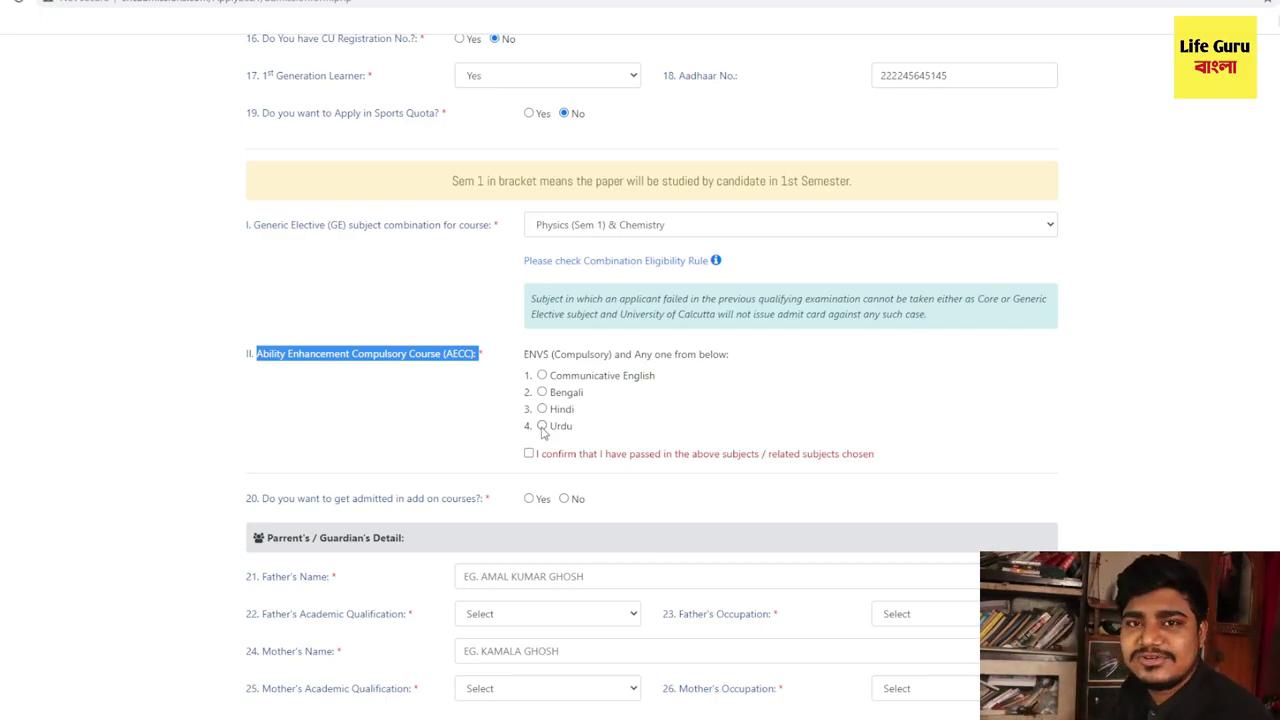
click(541, 376)
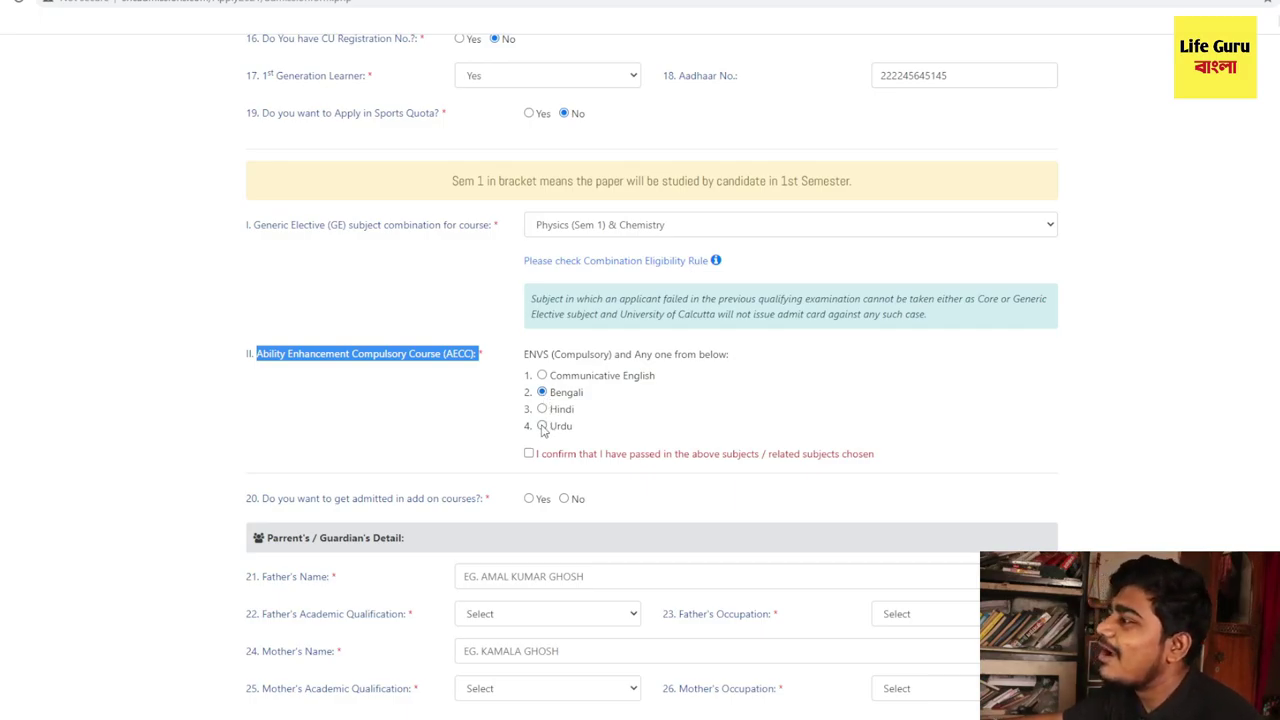
click(542, 427)
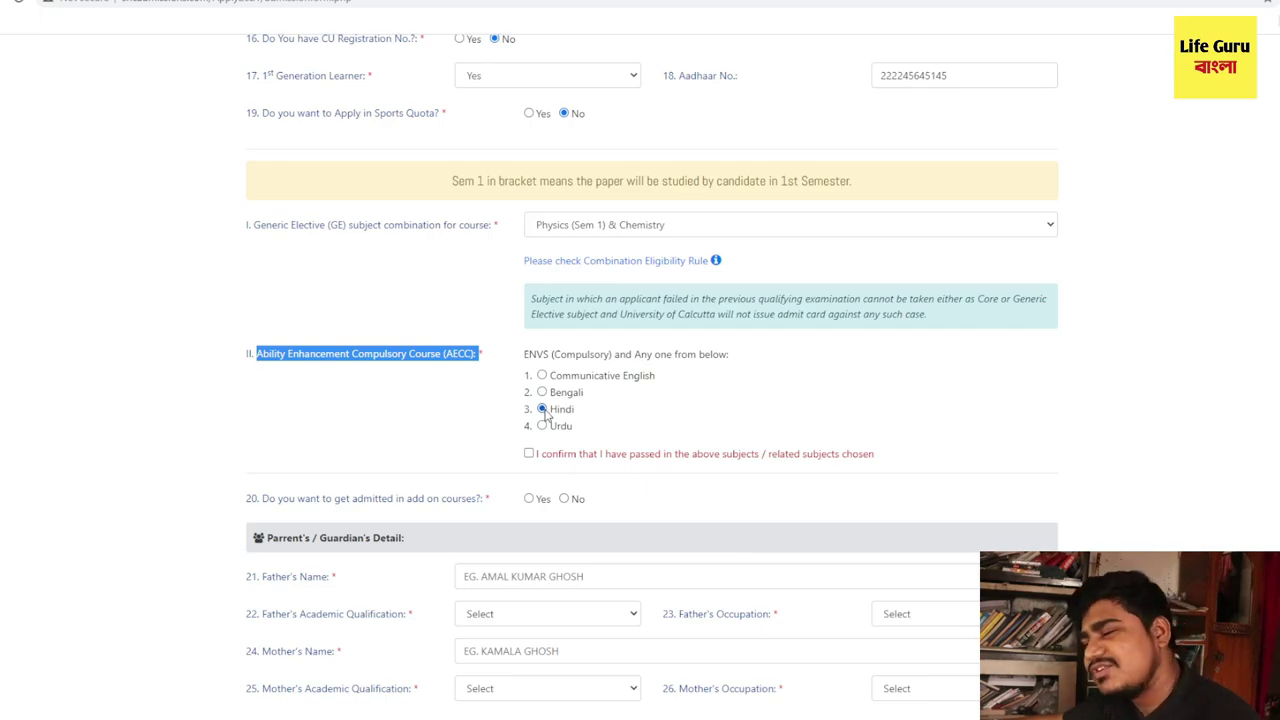
click(542, 376)
click(542, 392)
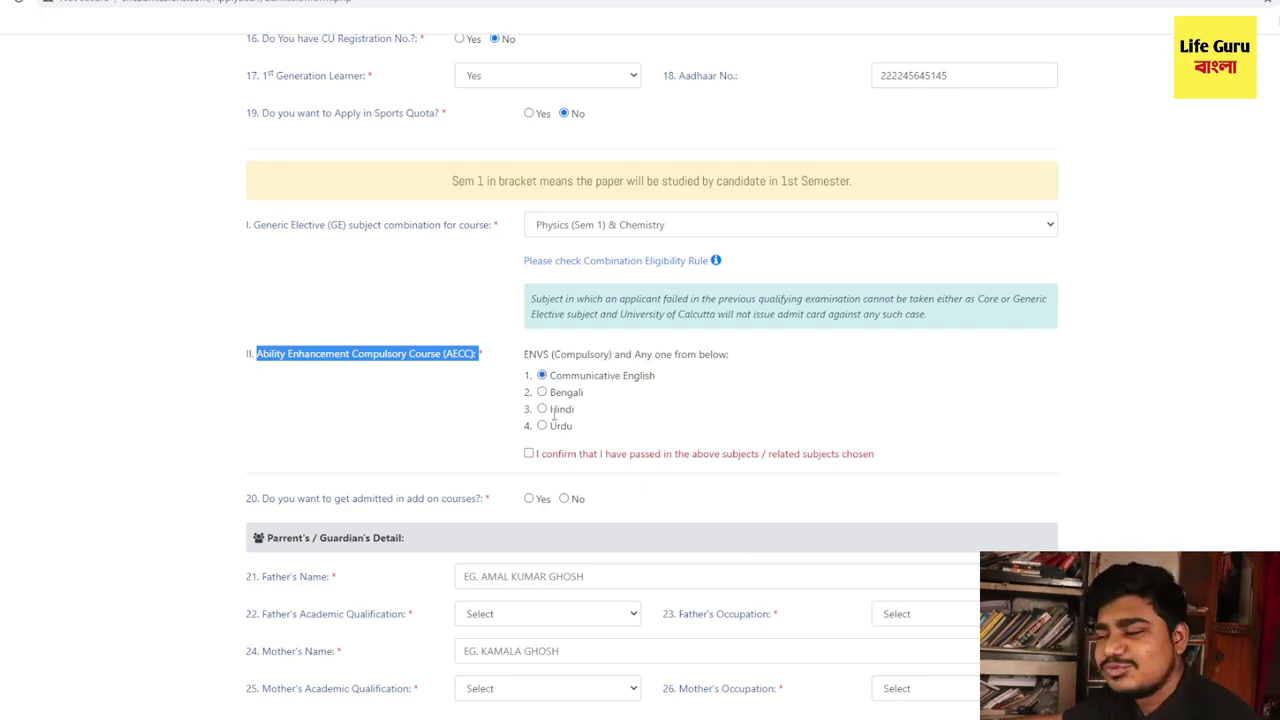
drag(532, 460, 843, 455)
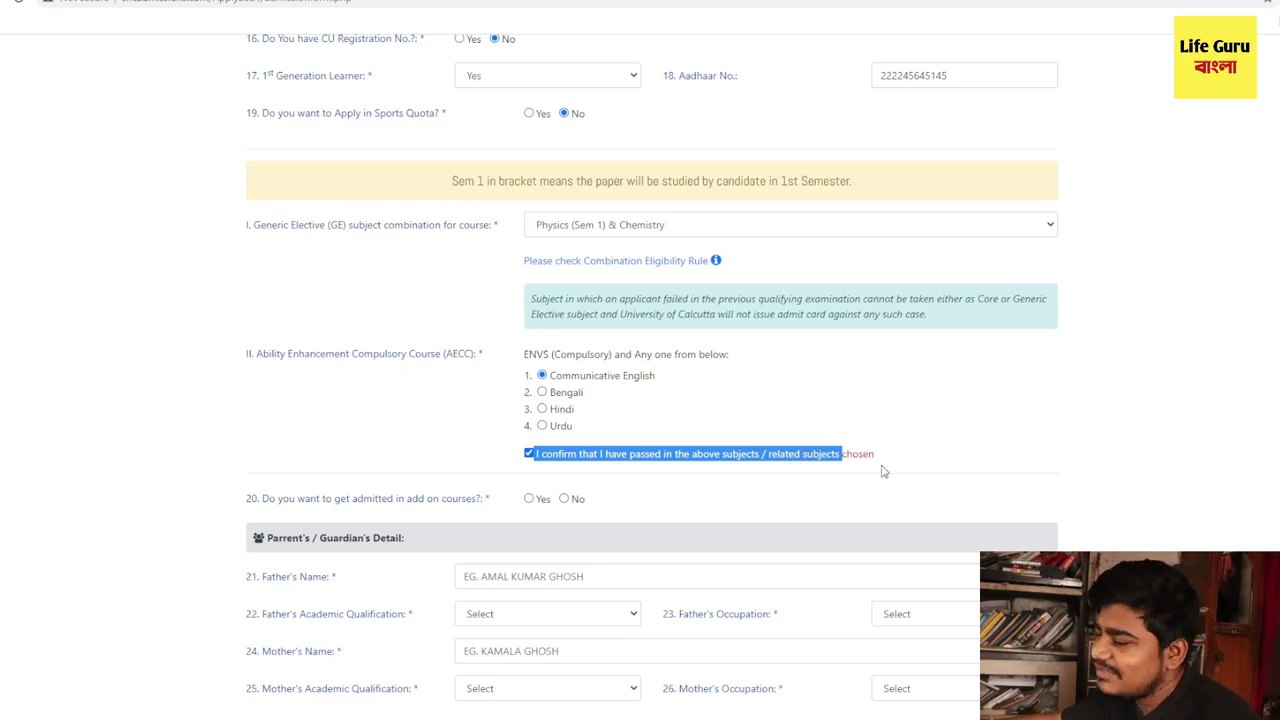
- Answer question 20 with No so the add-on course choices disappear
scroll(880, 472, down, 2)
drag(263, 279, 528, 288)
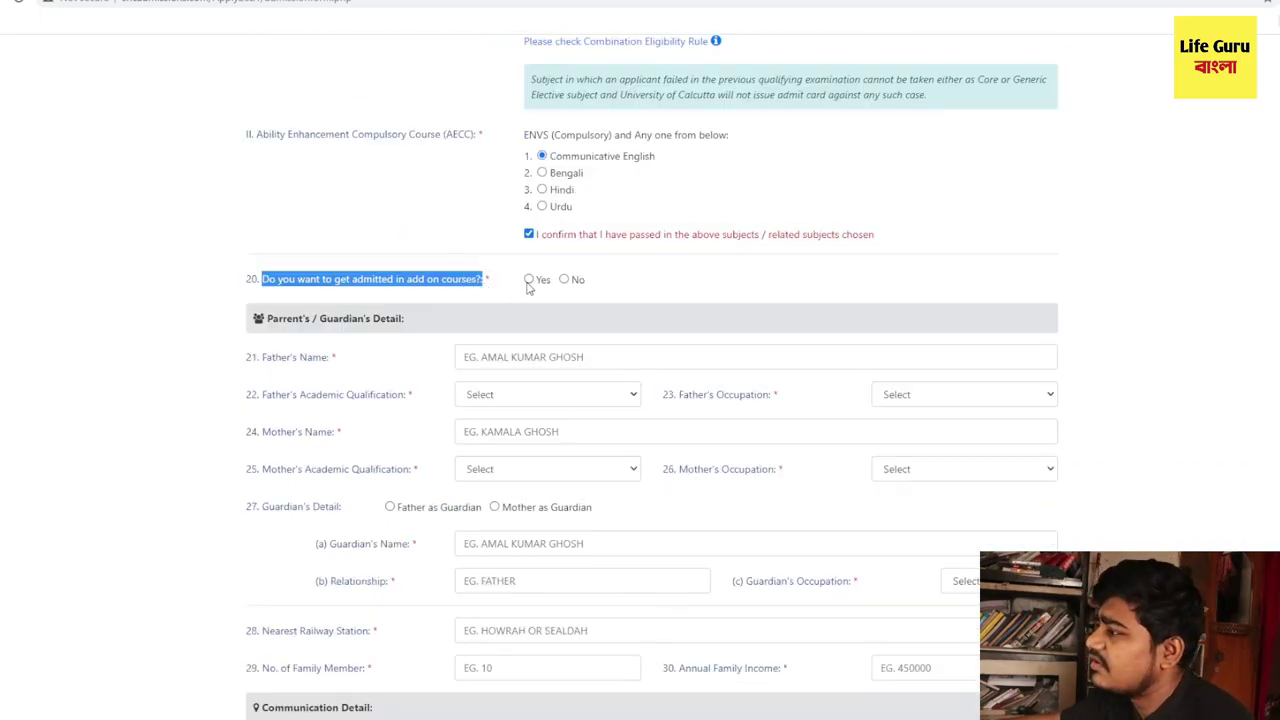
click(529, 284)
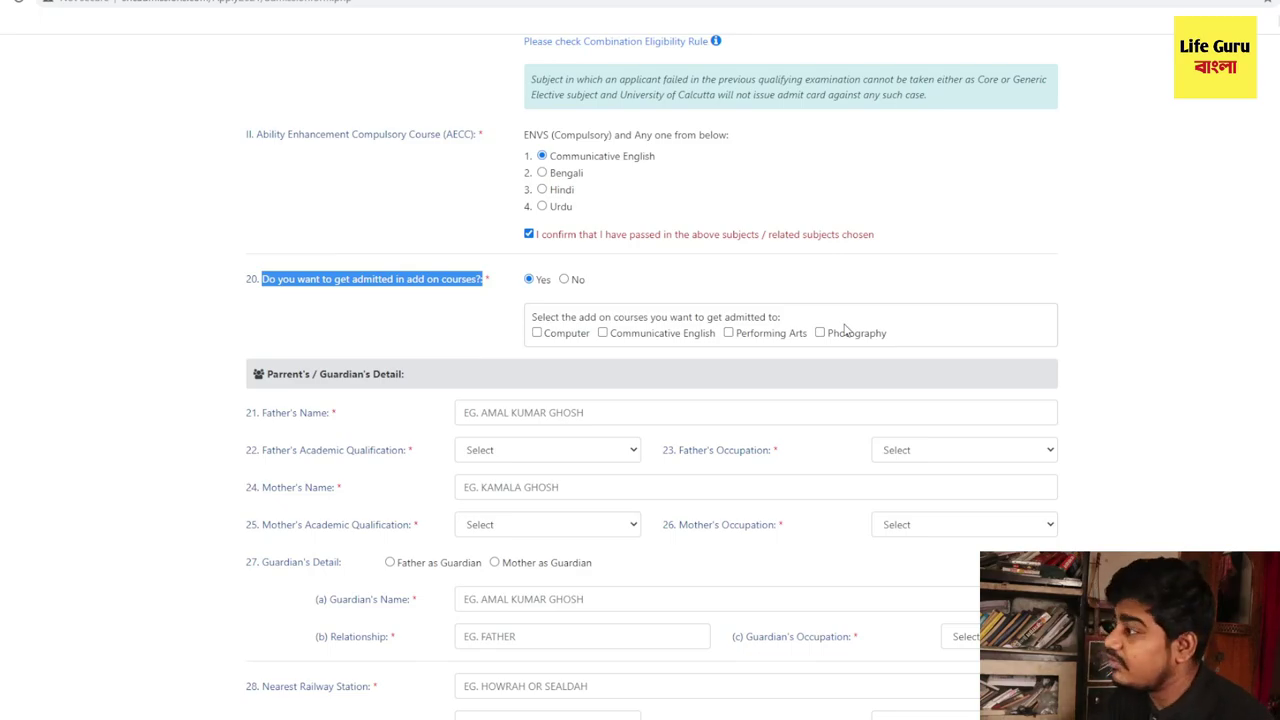
click(566, 280)
scroll(414, 443, down, 2)
scroll(414, 443, up, 2)
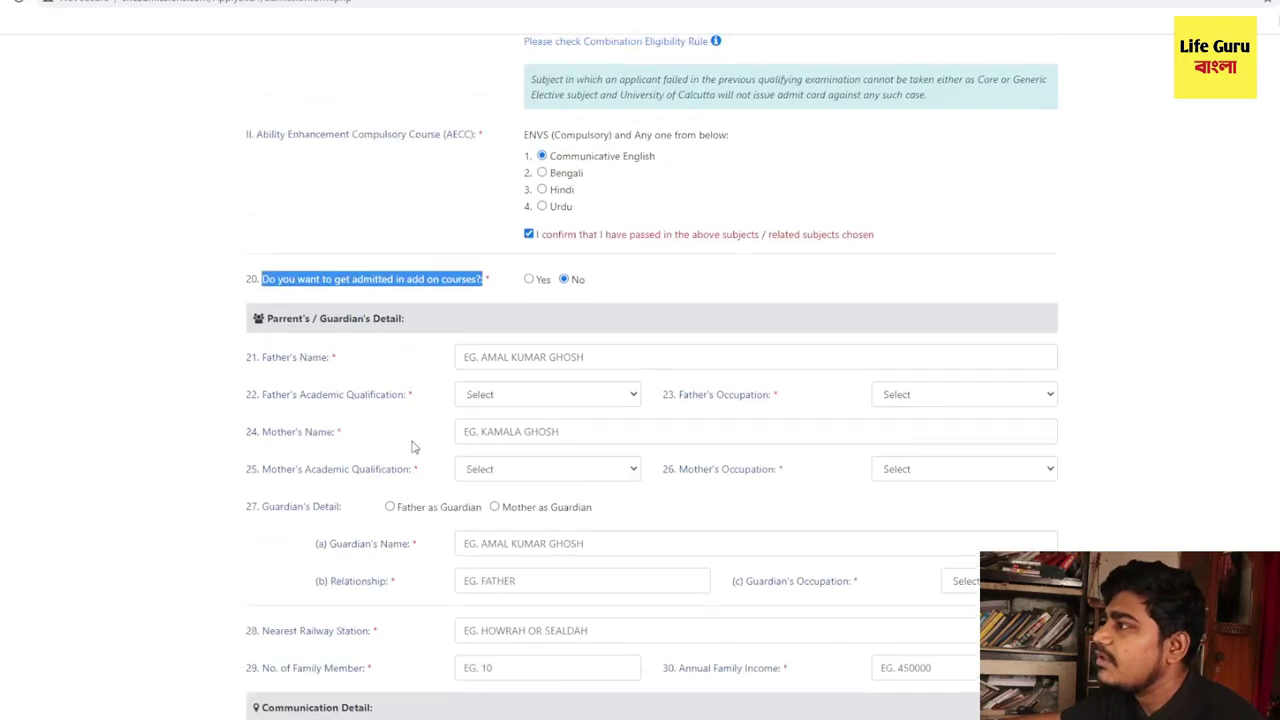
- Enter the father's name and set his qualification to GRADUATE and occupation to BUSINESS
click(507, 357)
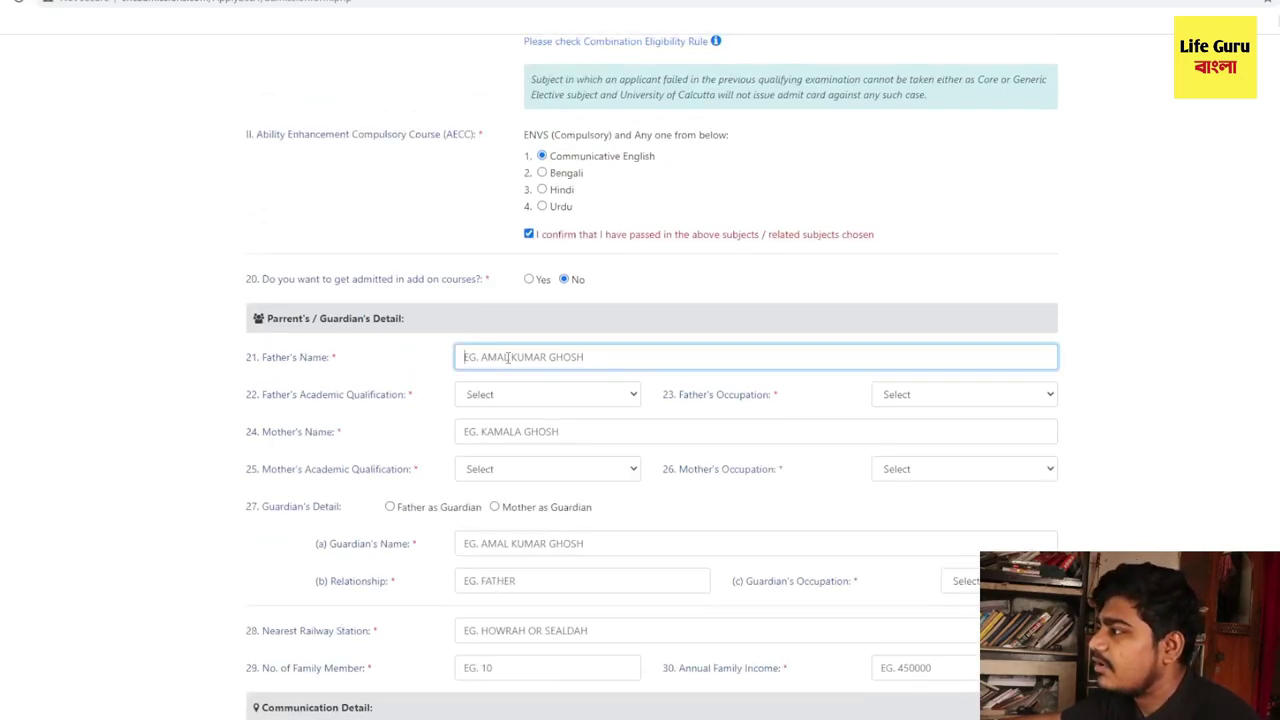
text(HVBCBHNKSXNJML;)
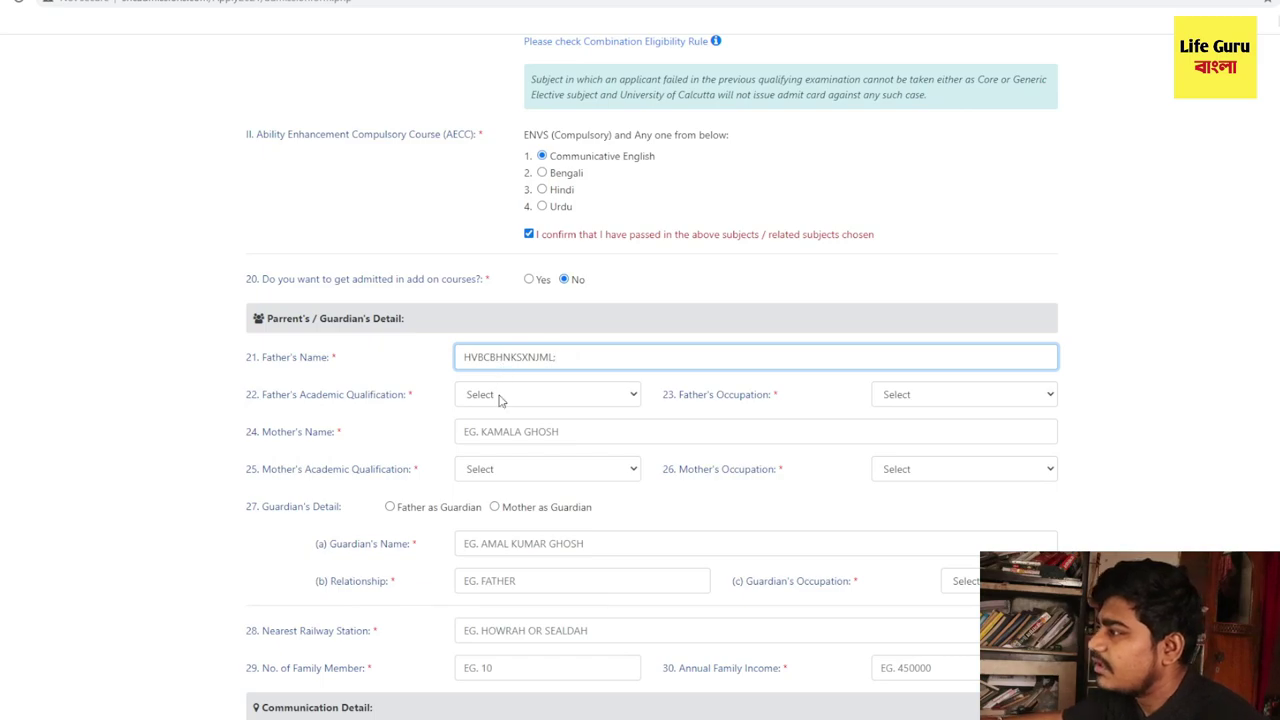
click(503, 400)
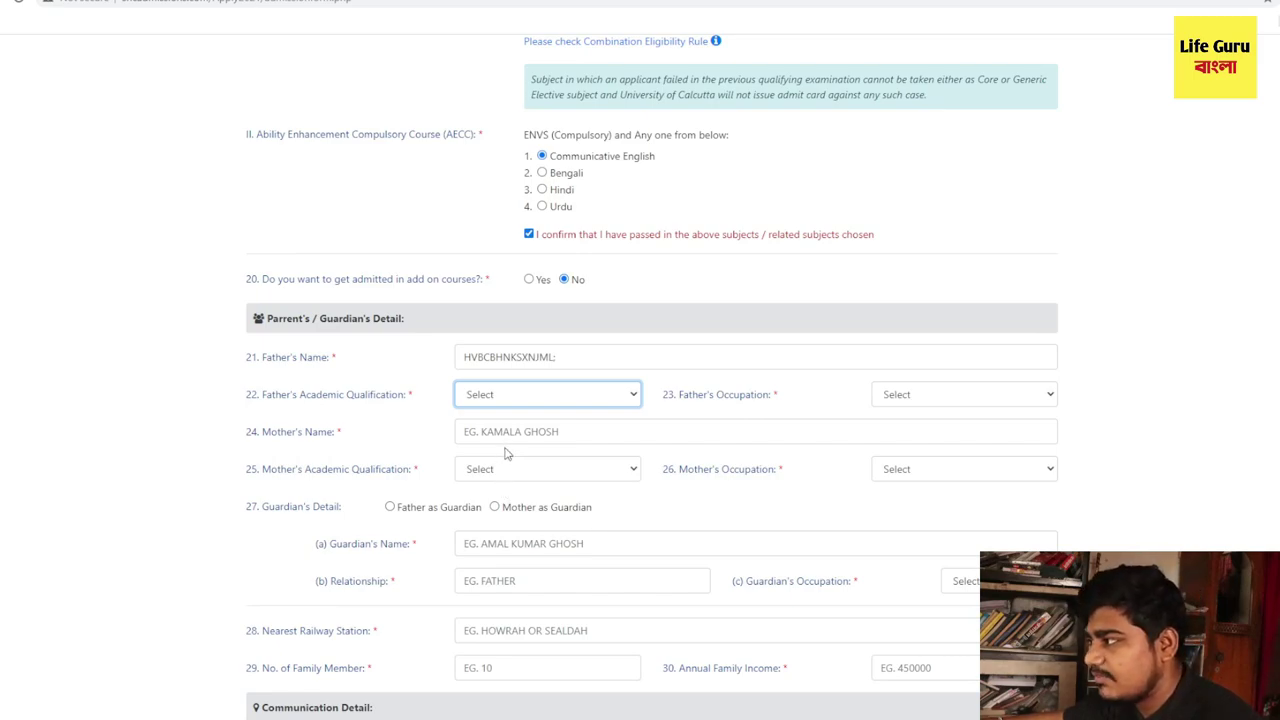
click(505, 478)
click(912, 399)
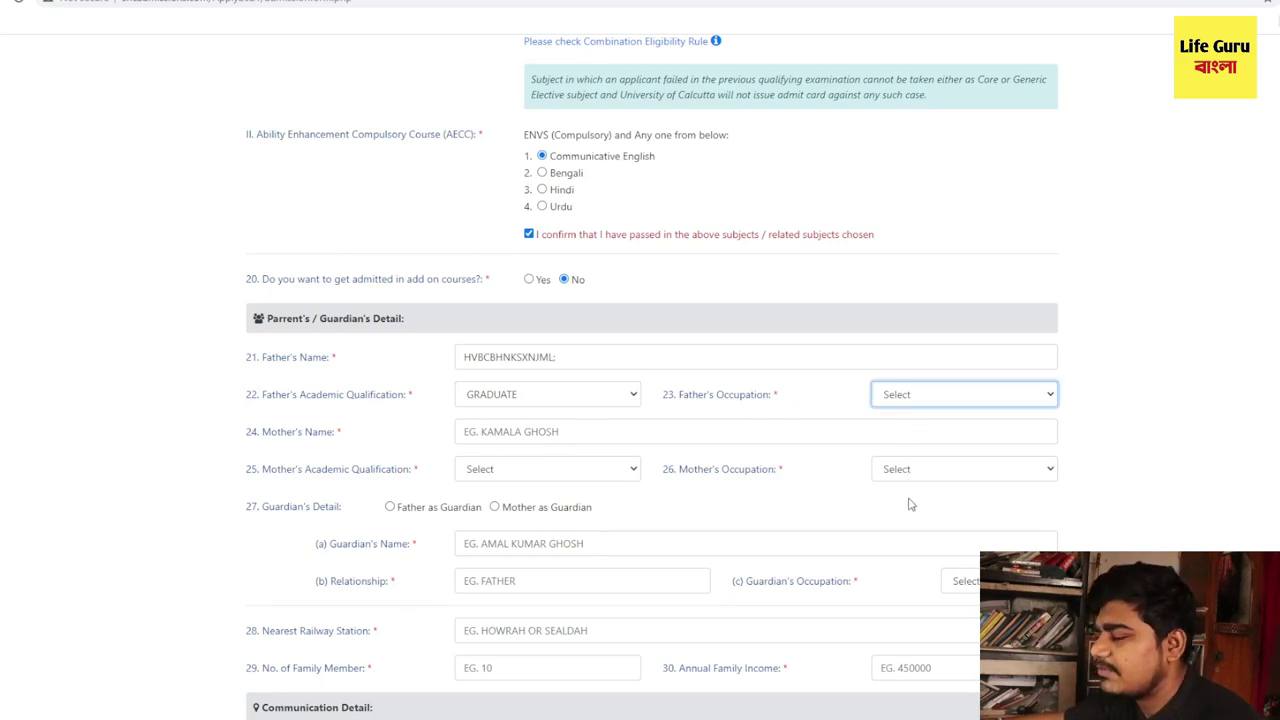
click(924, 448)
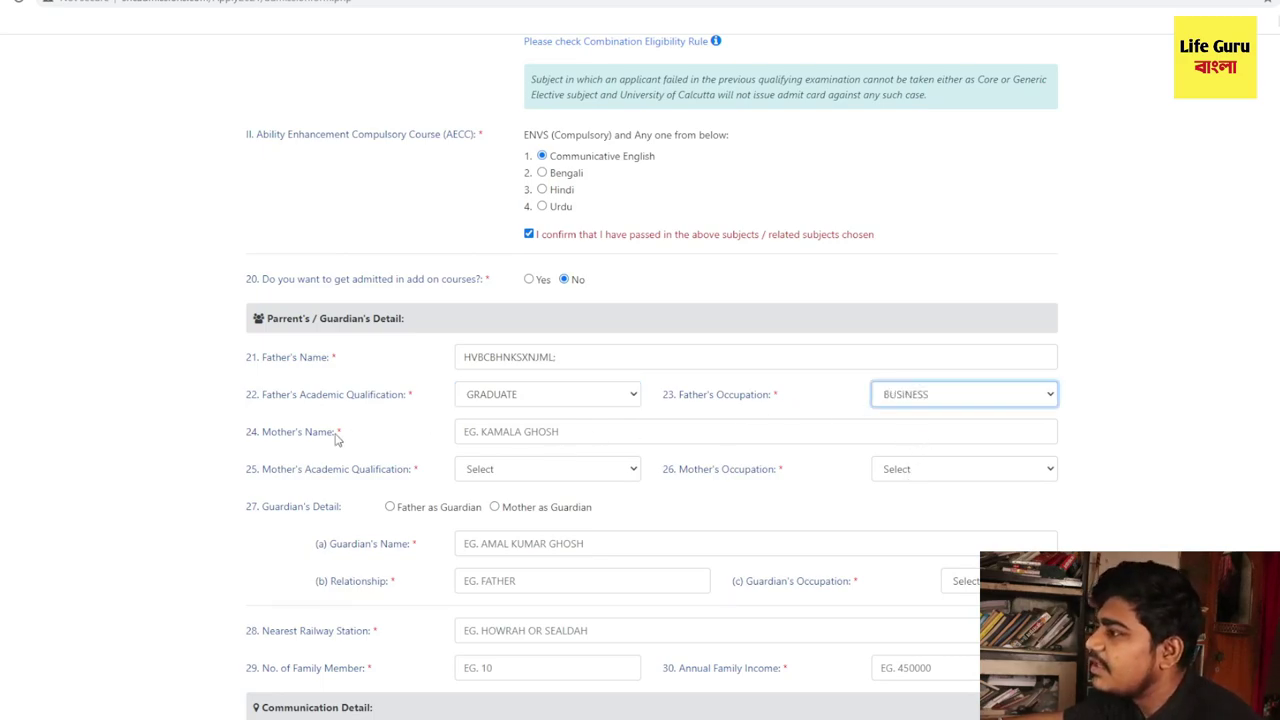
- Enter the mother's name with qualification XII and occupation HOUSEWIFE
click(532, 430)
text(NOIKMNCLSM,X,L.XD)
key(Tab)
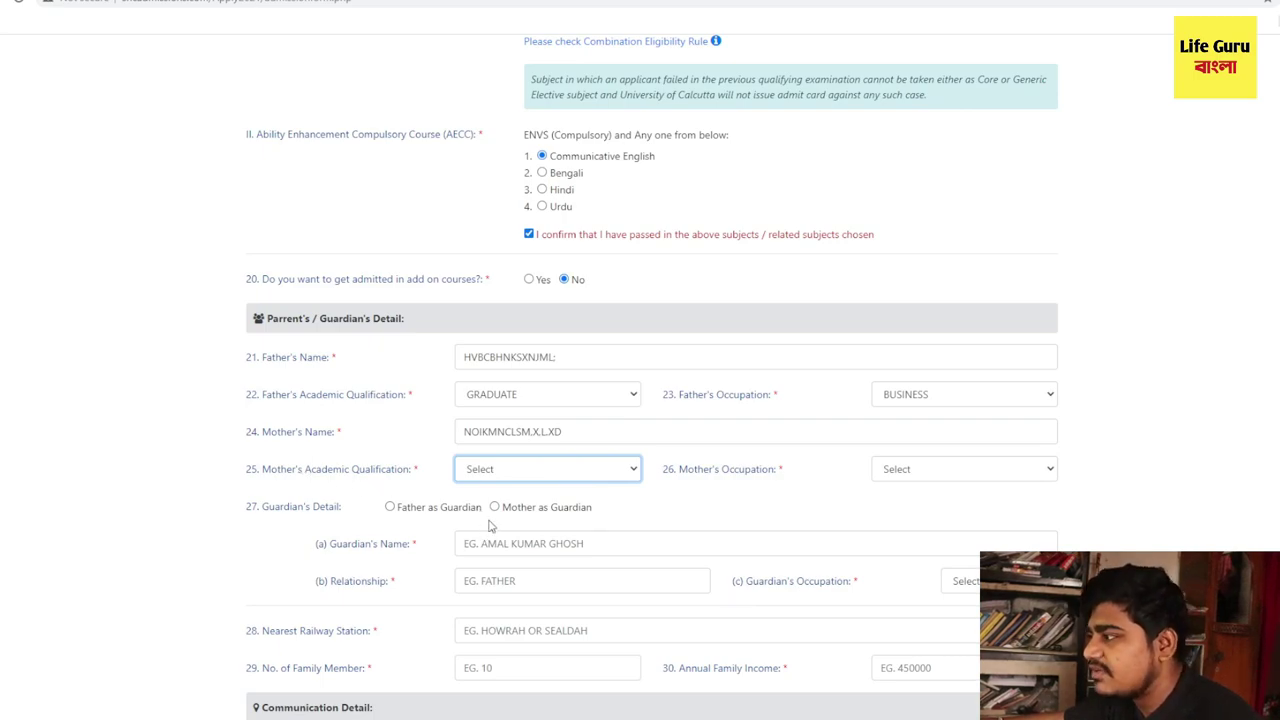
key(Down)
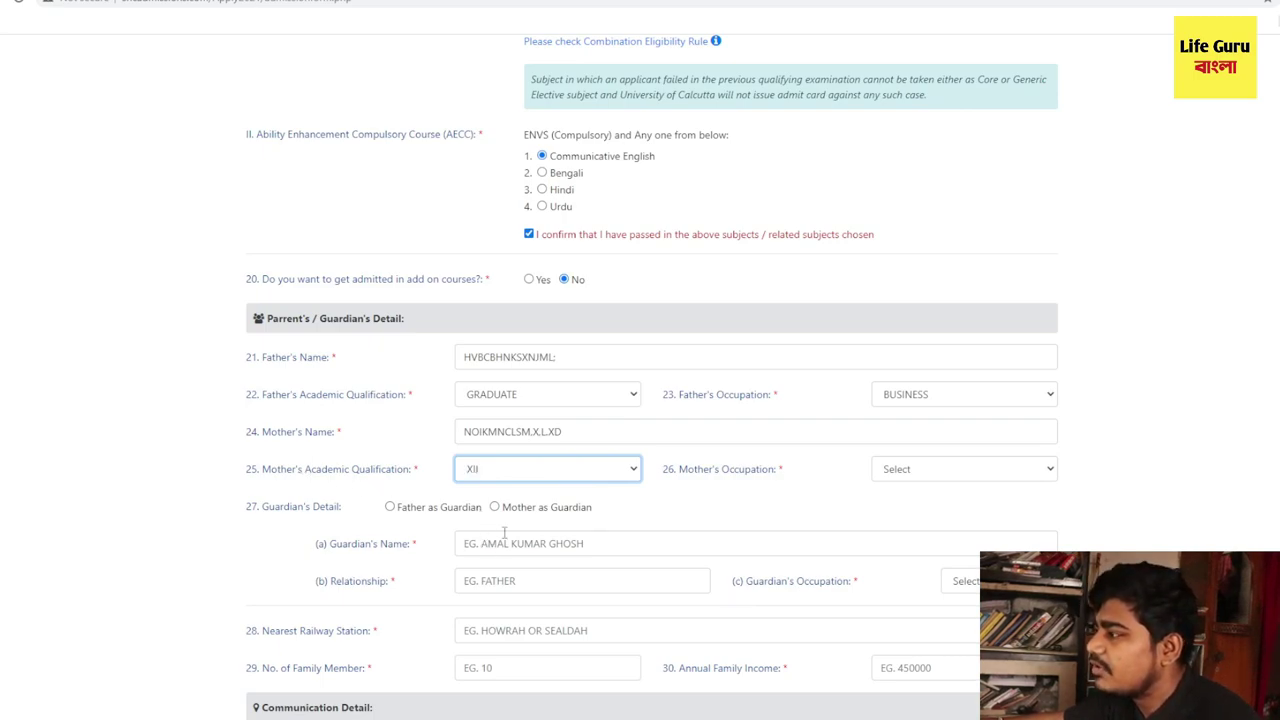
click(898, 477)
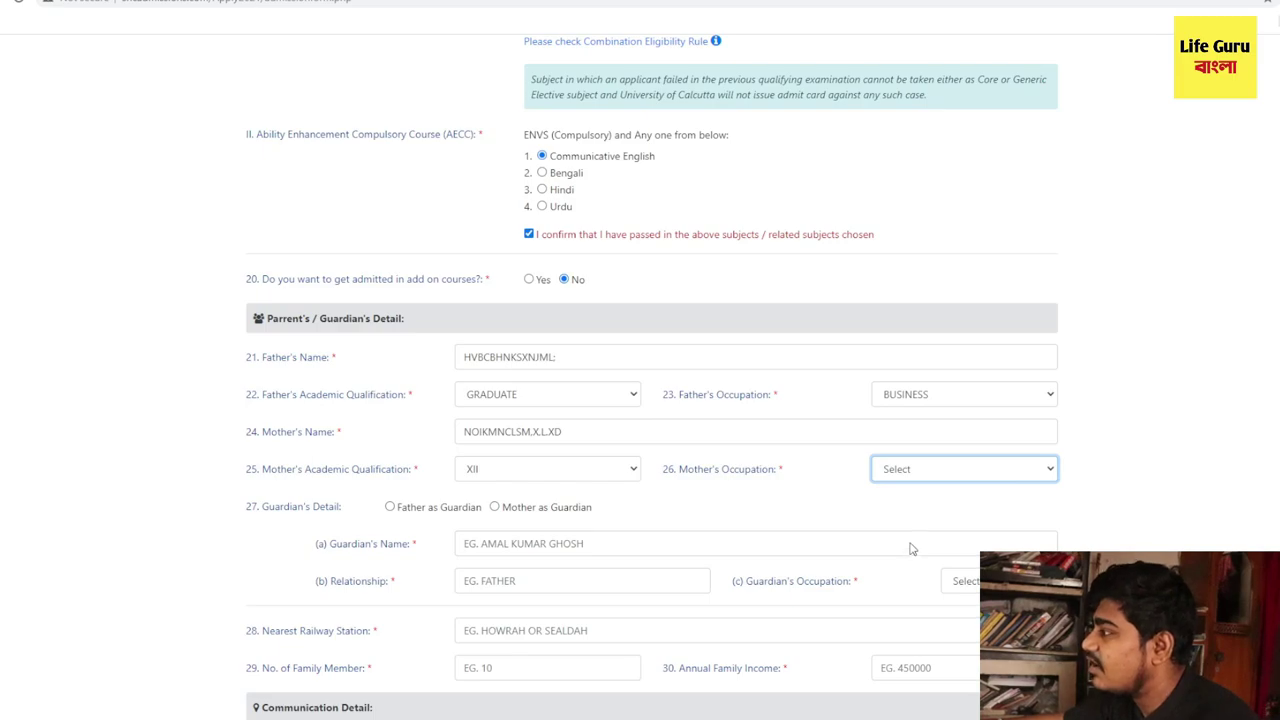
key(h)
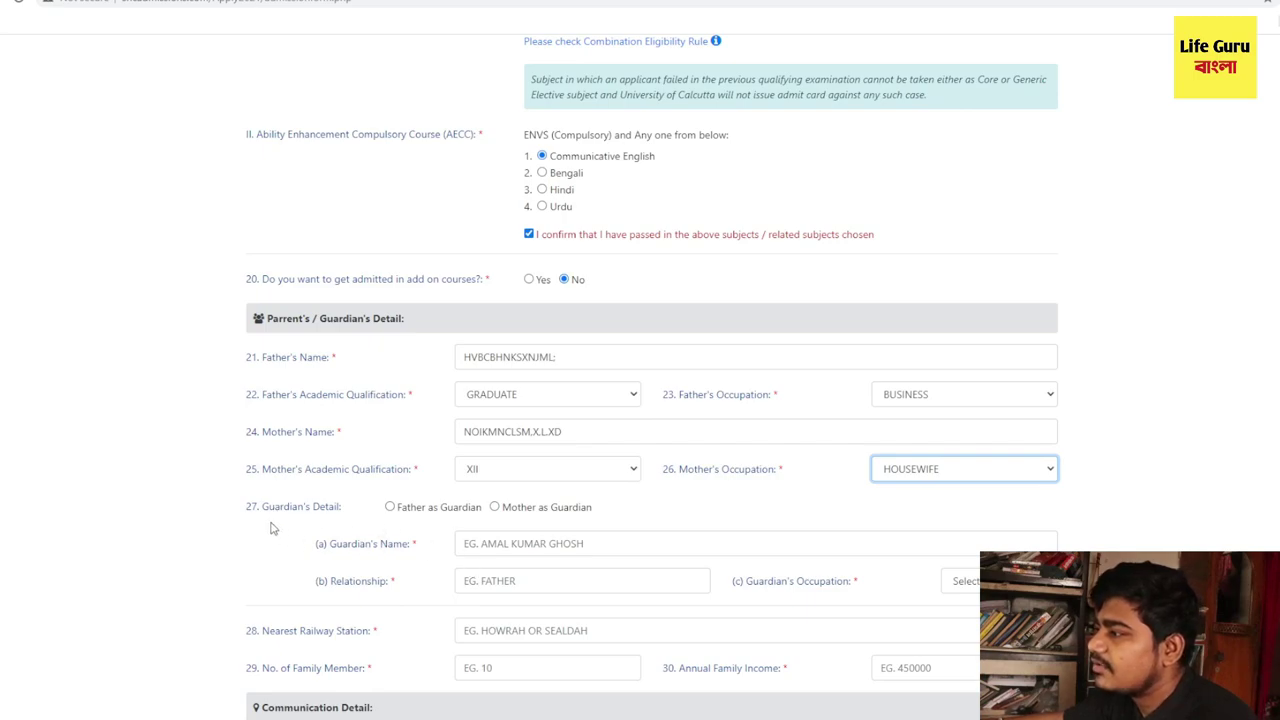
scroll(270, 528, down, 1)
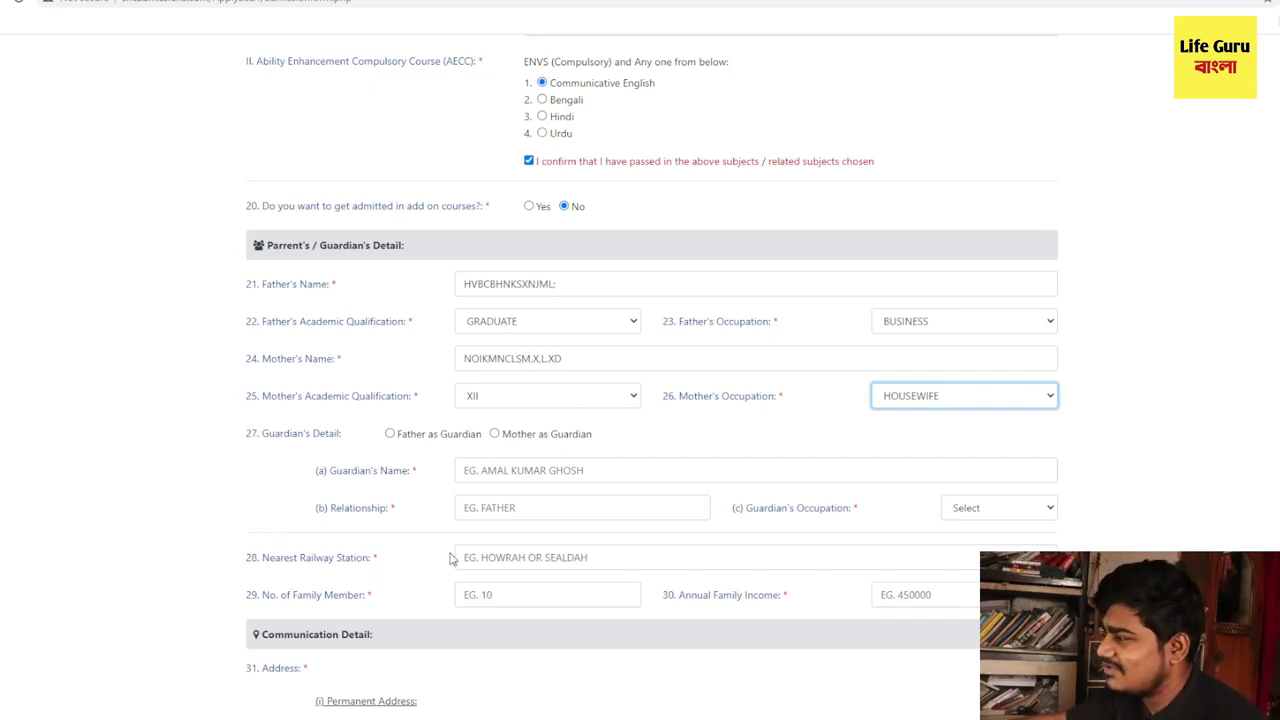
scroll(445, 541, up, 1)
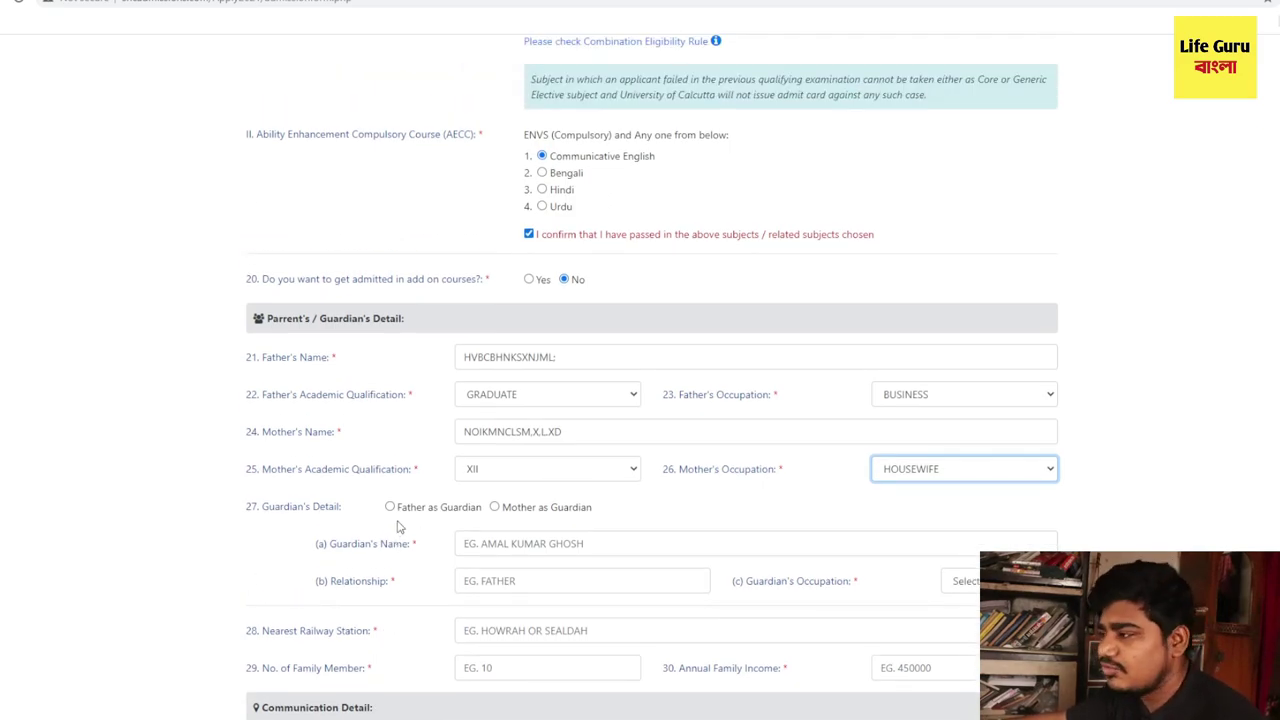
- Make the father the guardian and enter the nearest railway station
click(390, 507)
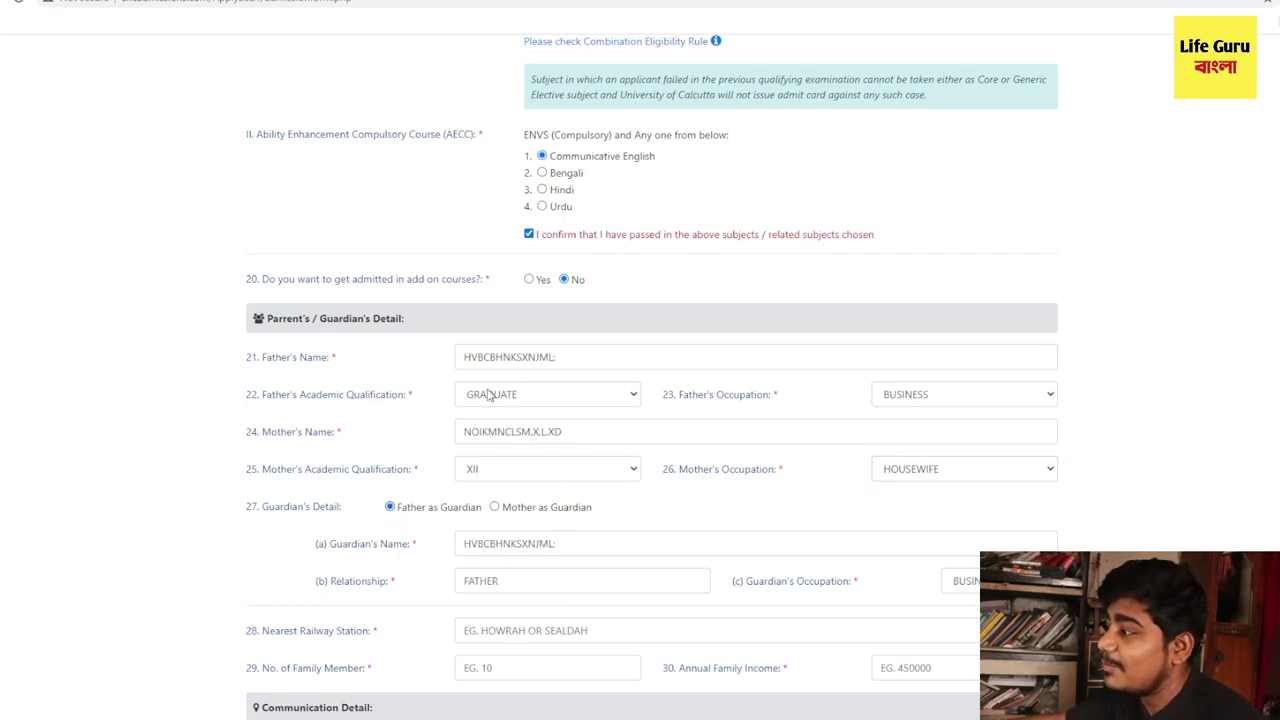
drag(581, 360, 420, 361)
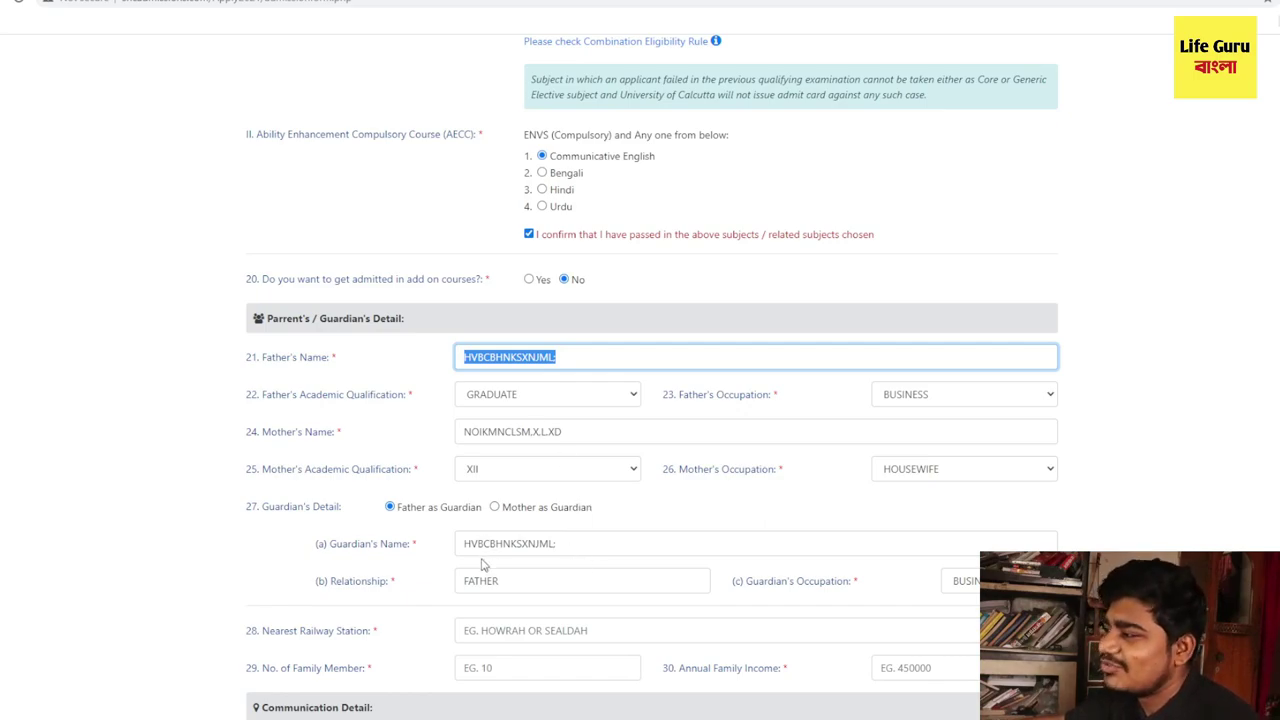
scroll(517, 582, down, 1)
scroll(517, 582, down, 1)
click(493, 488)
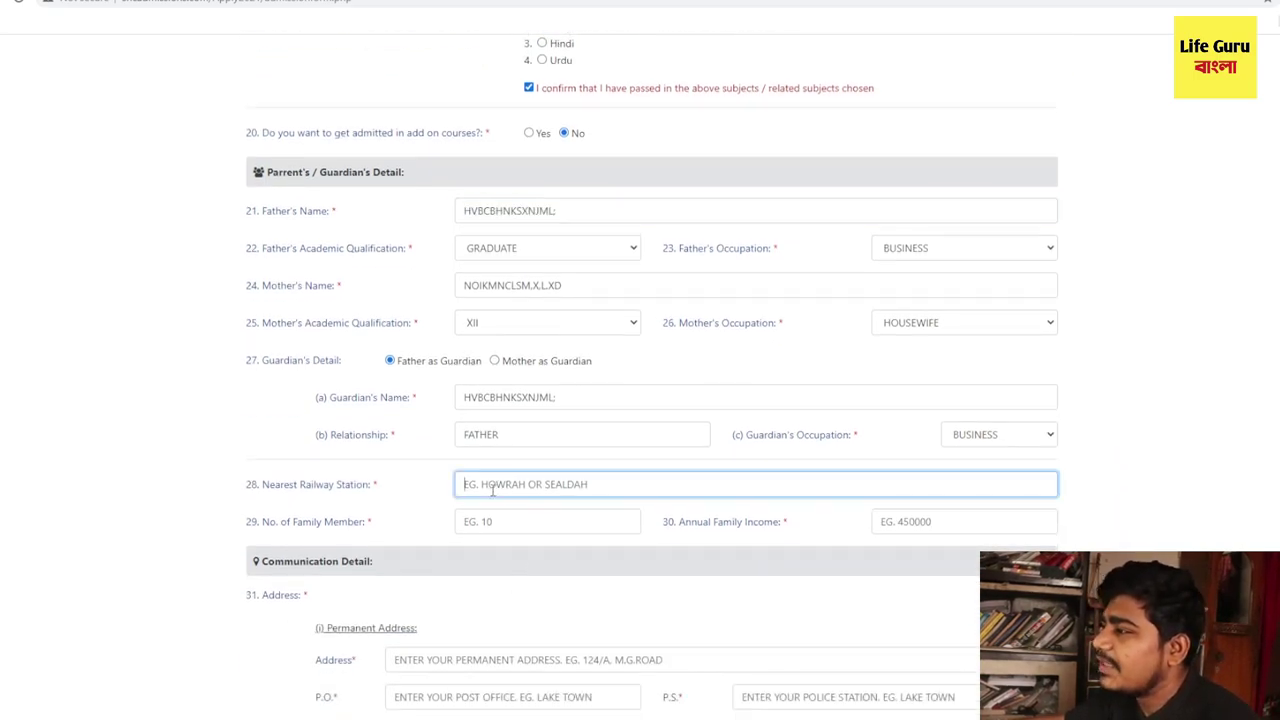
drag(371, 488, 258, 486)
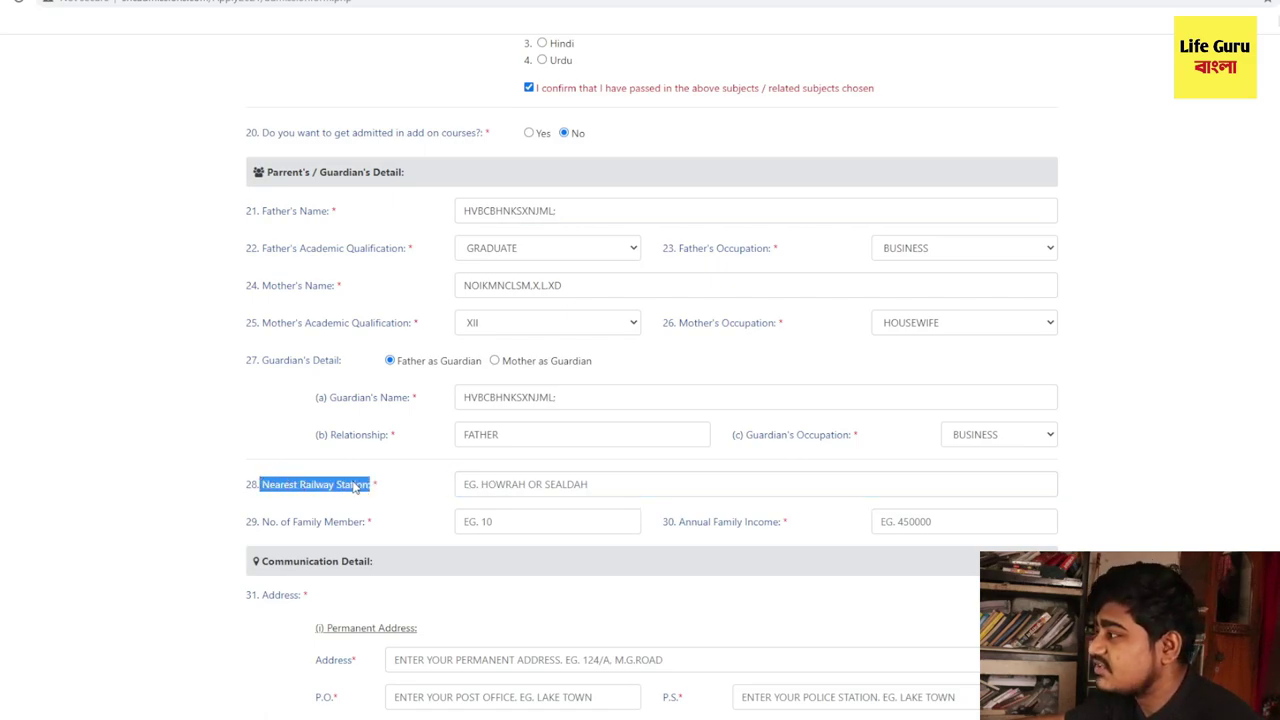
click(515, 483)
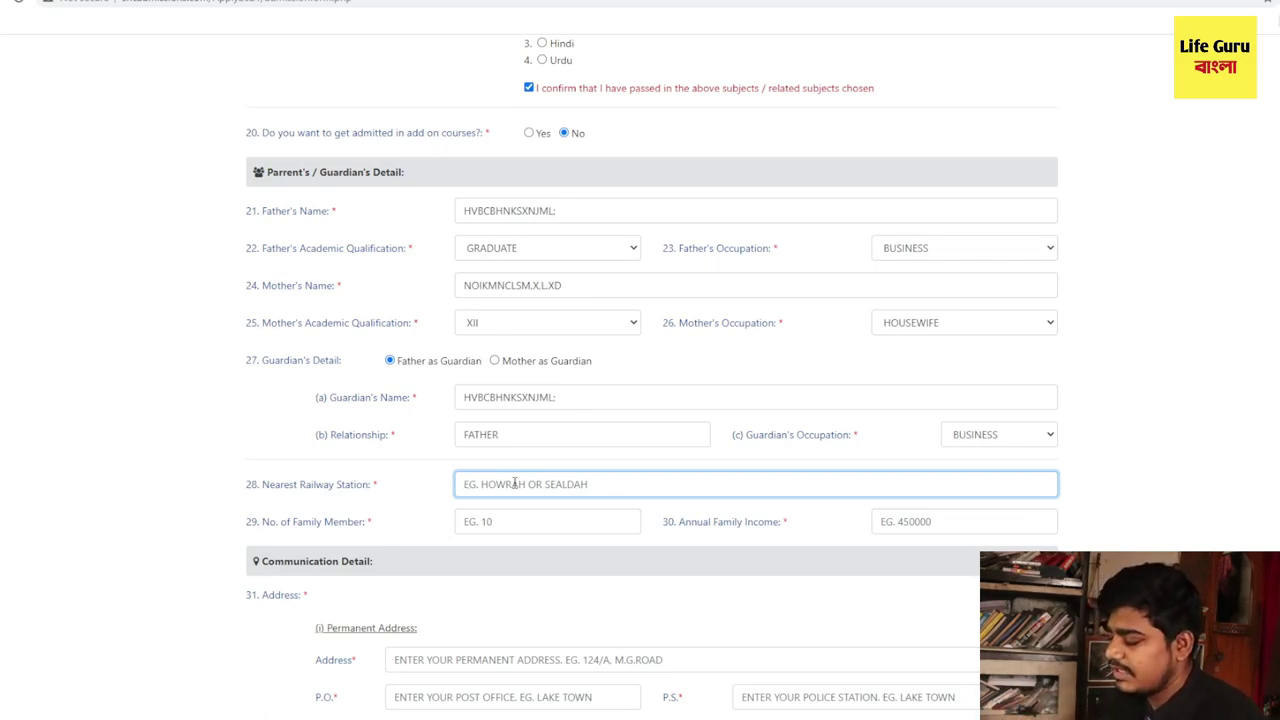
text(KJMNCFOKKOPKOD)
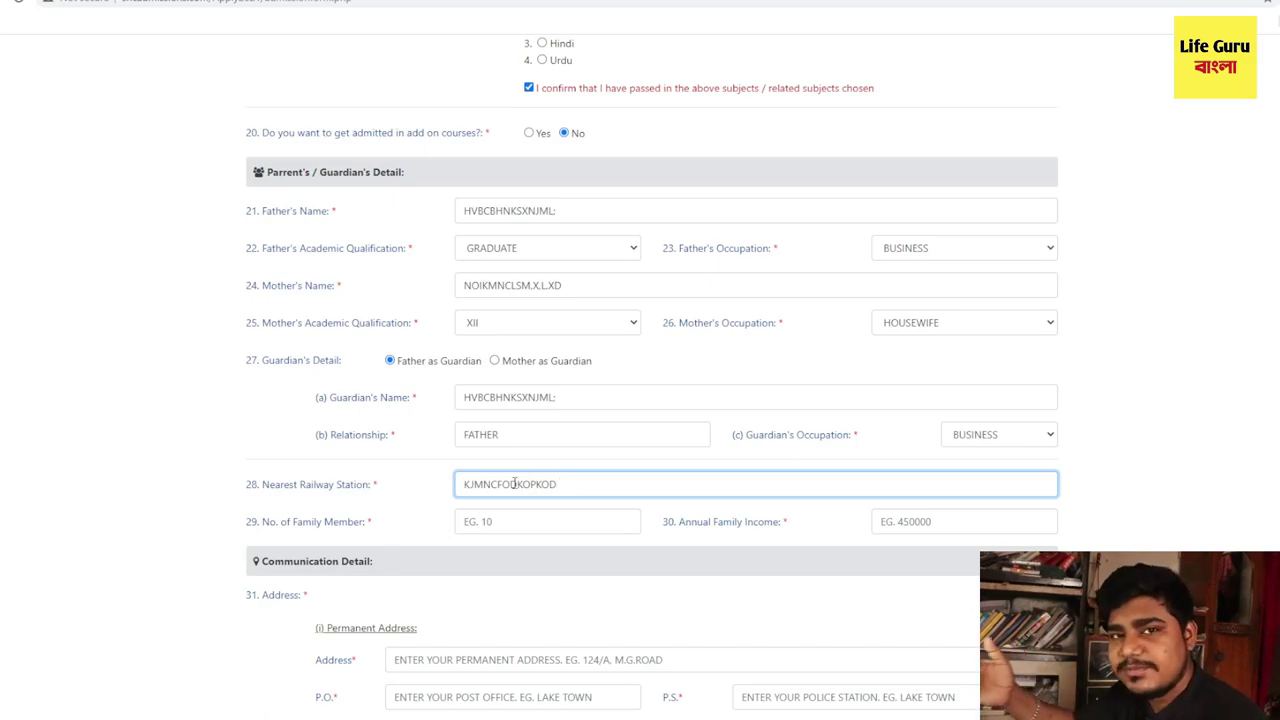
- Record 5 family members and an annual family income of 200000
scroll(530, 510, down, 1)
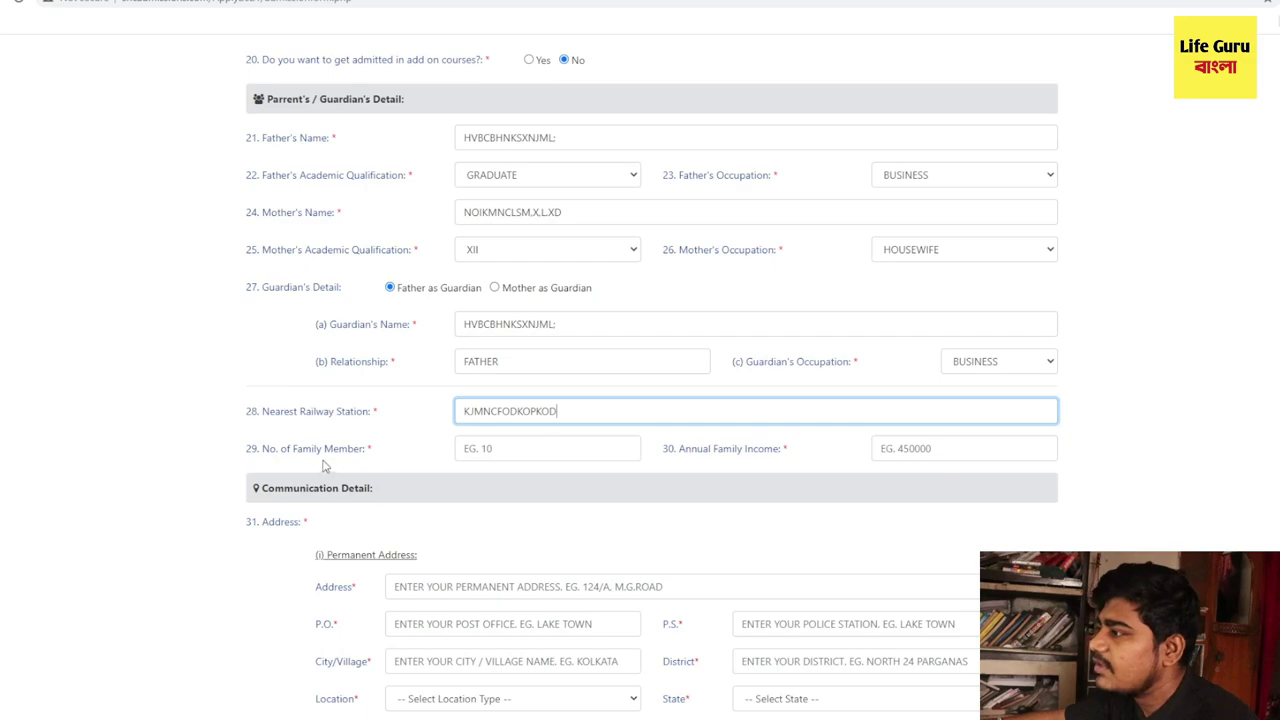
click(487, 448)
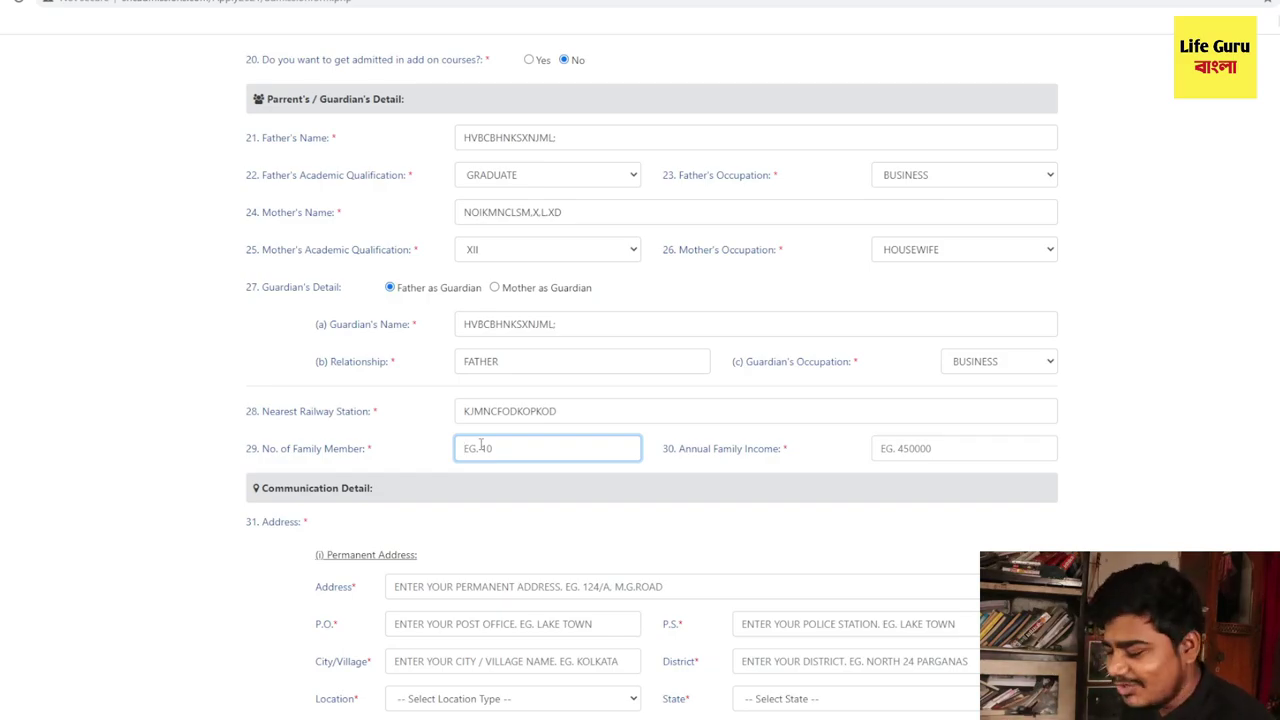
text(5)
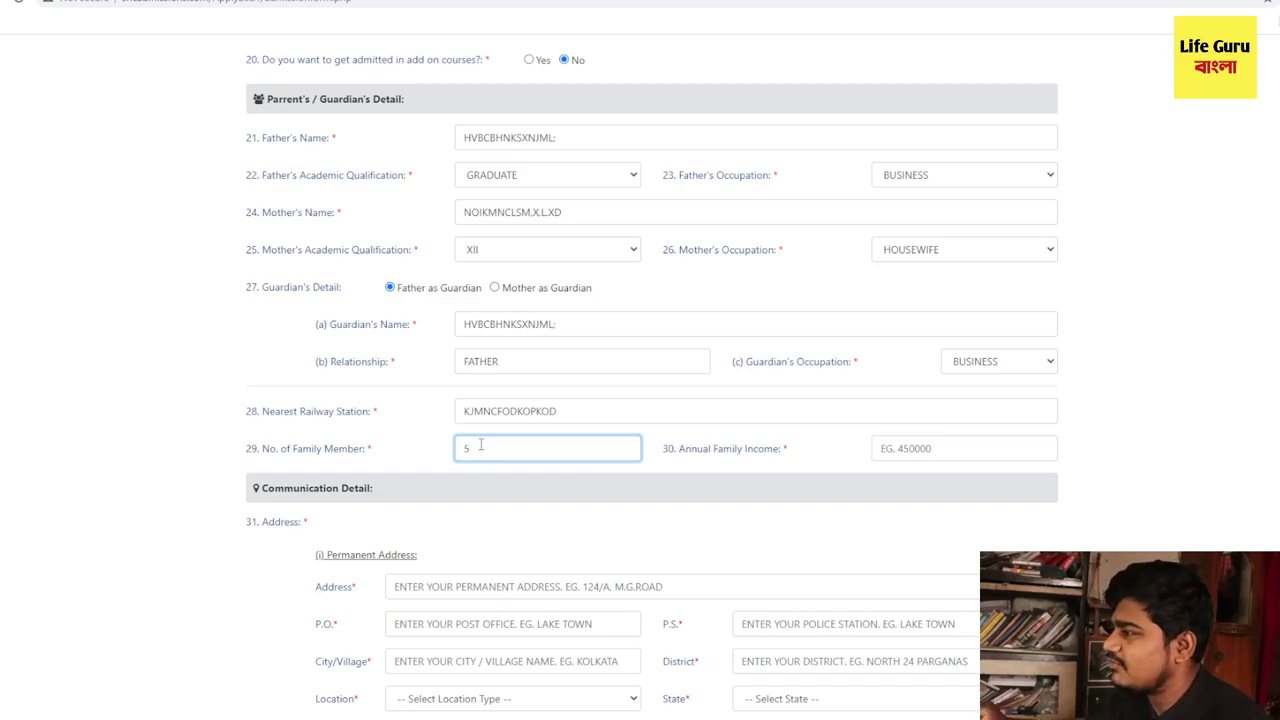
click(885, 448)
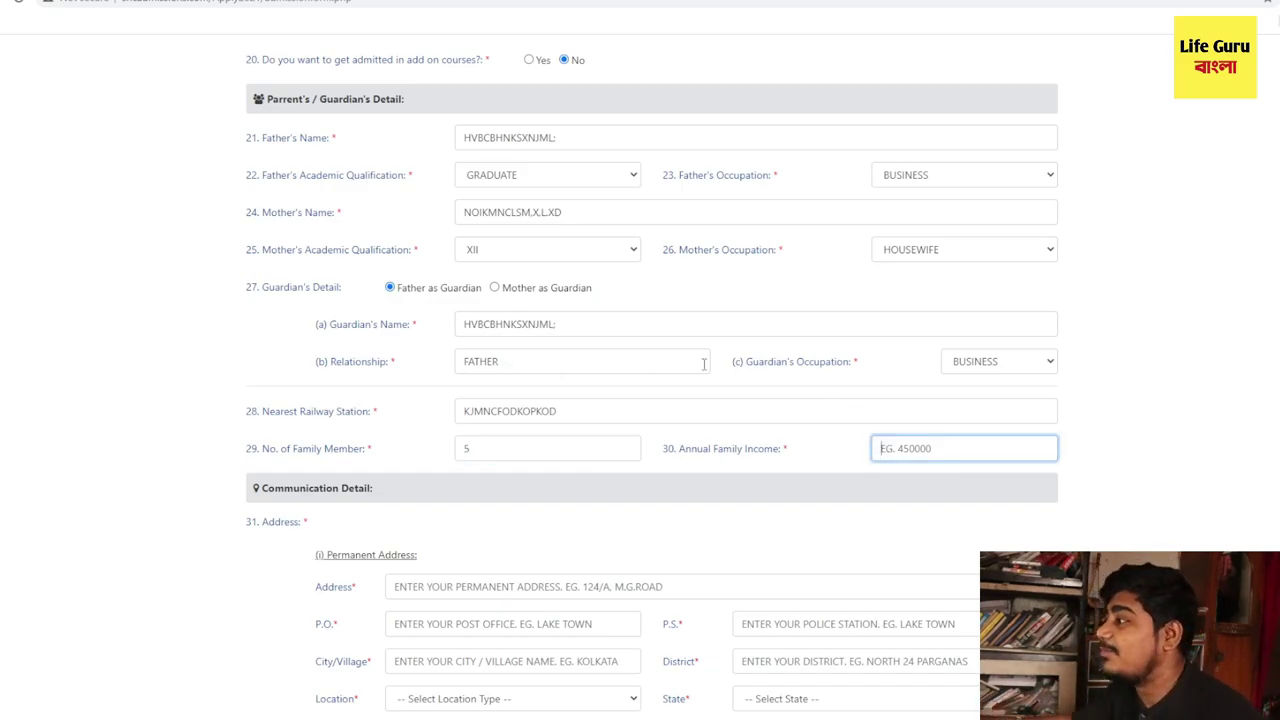
drag(679, 451, 781, 463)
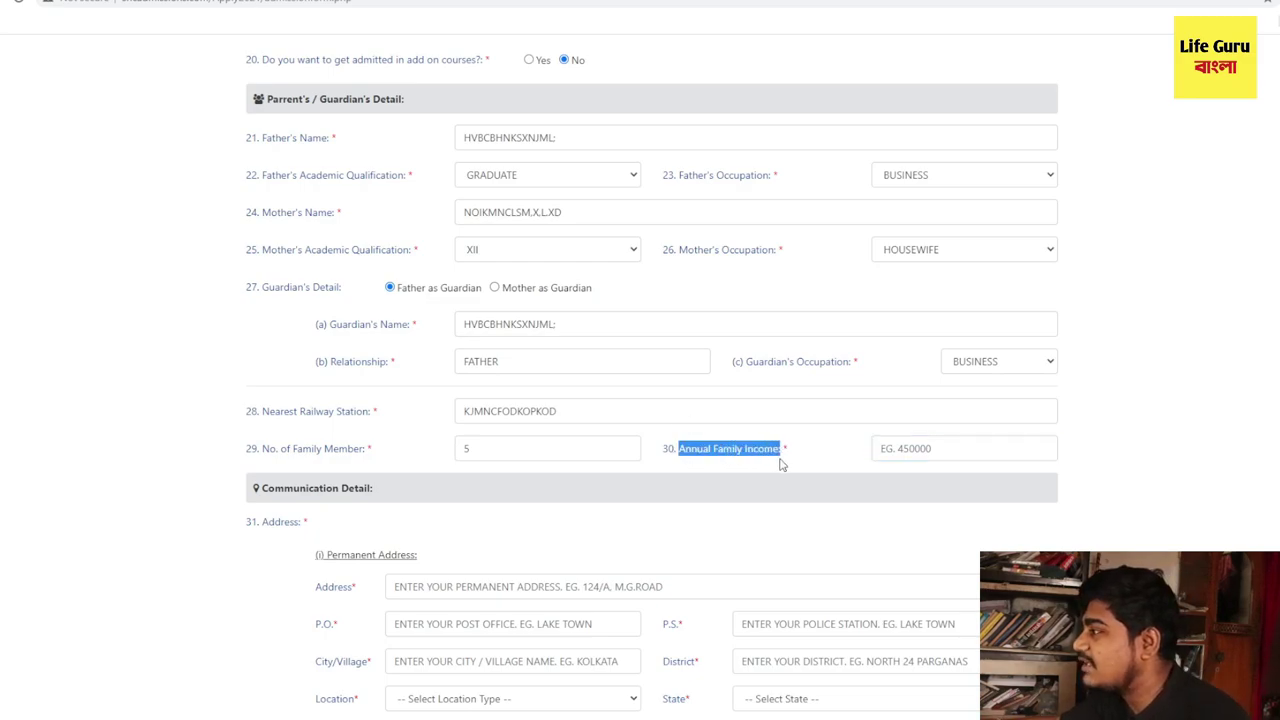
click(913, 443)
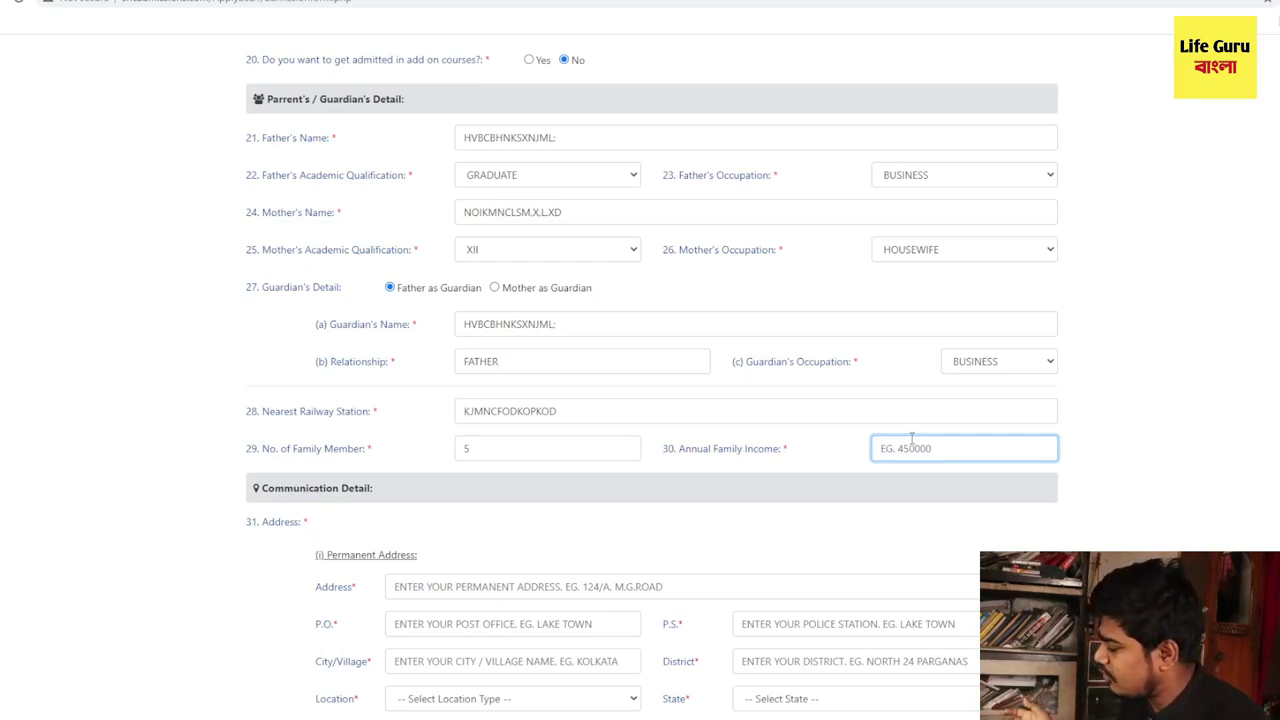
text(5)
key(BackSpace)
text(200000)
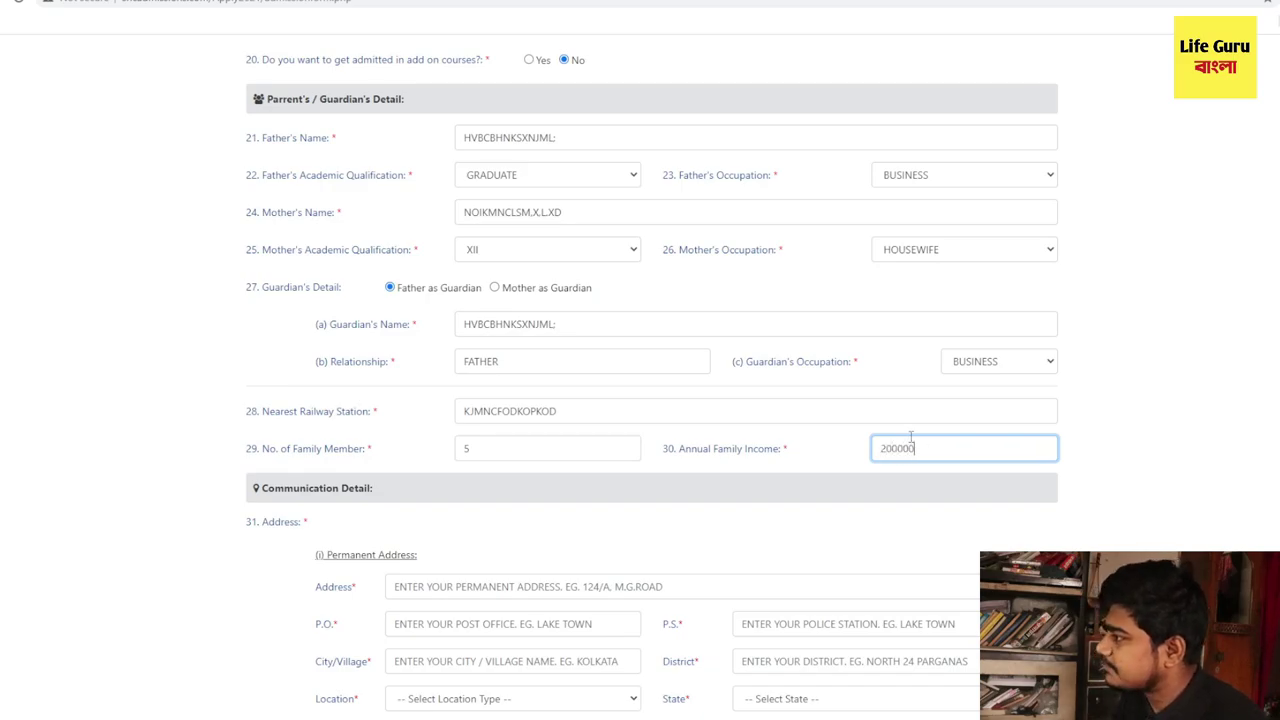
key(Tab)
scroll(286, 374, down, 2)
- Enter the permanent address, post office, police station, city and district
double_click(318, 370)
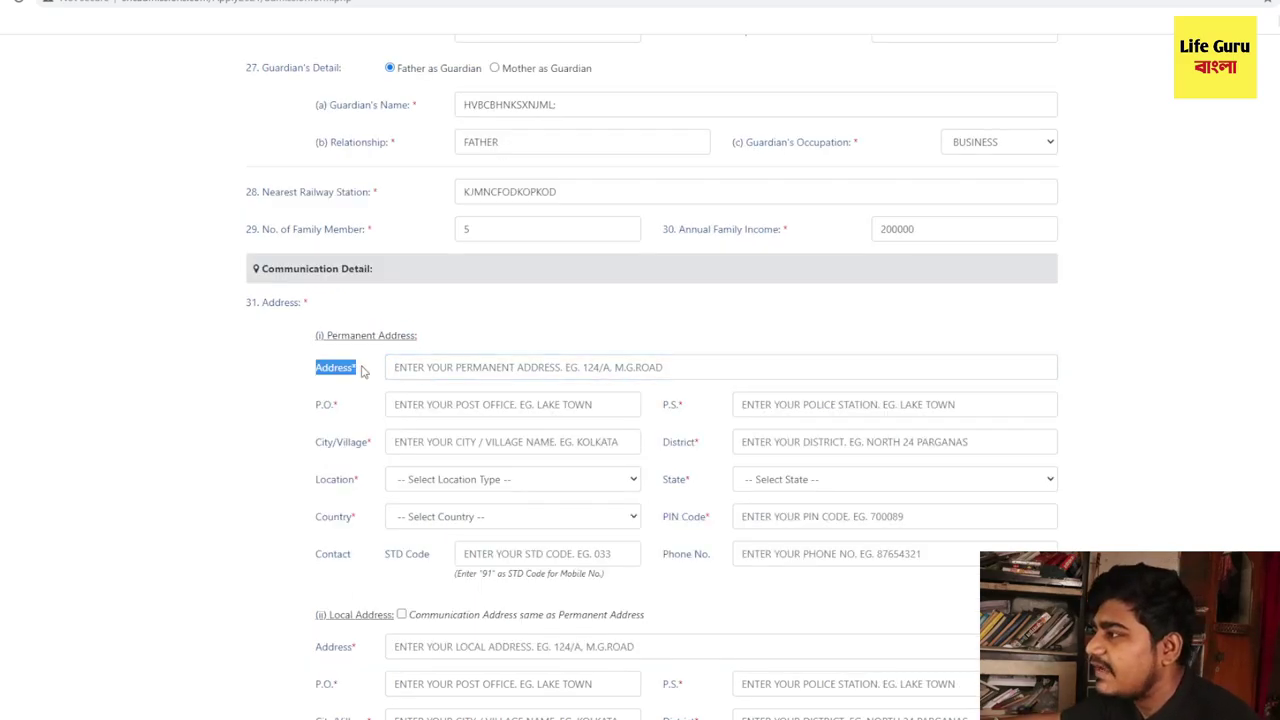
click(474, 367)
text(NDKCNML;SDMCOP[SM)
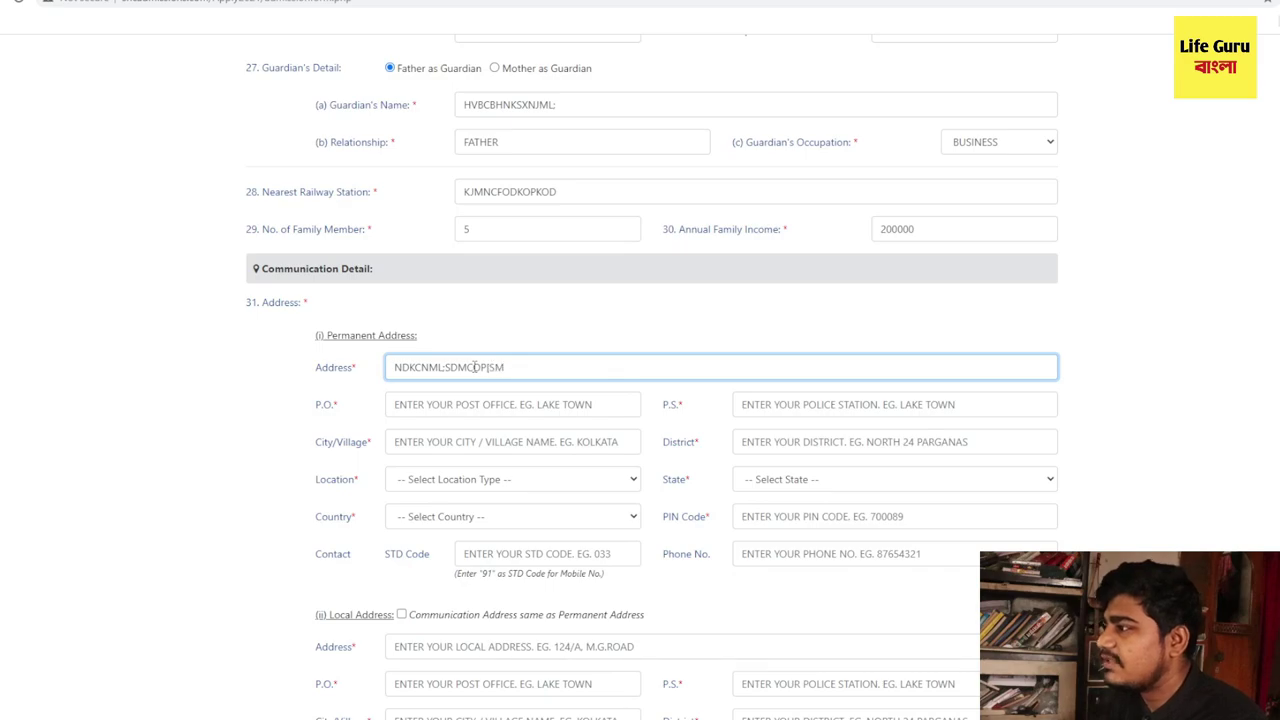
double_click(275, 407)
click(453, 406)
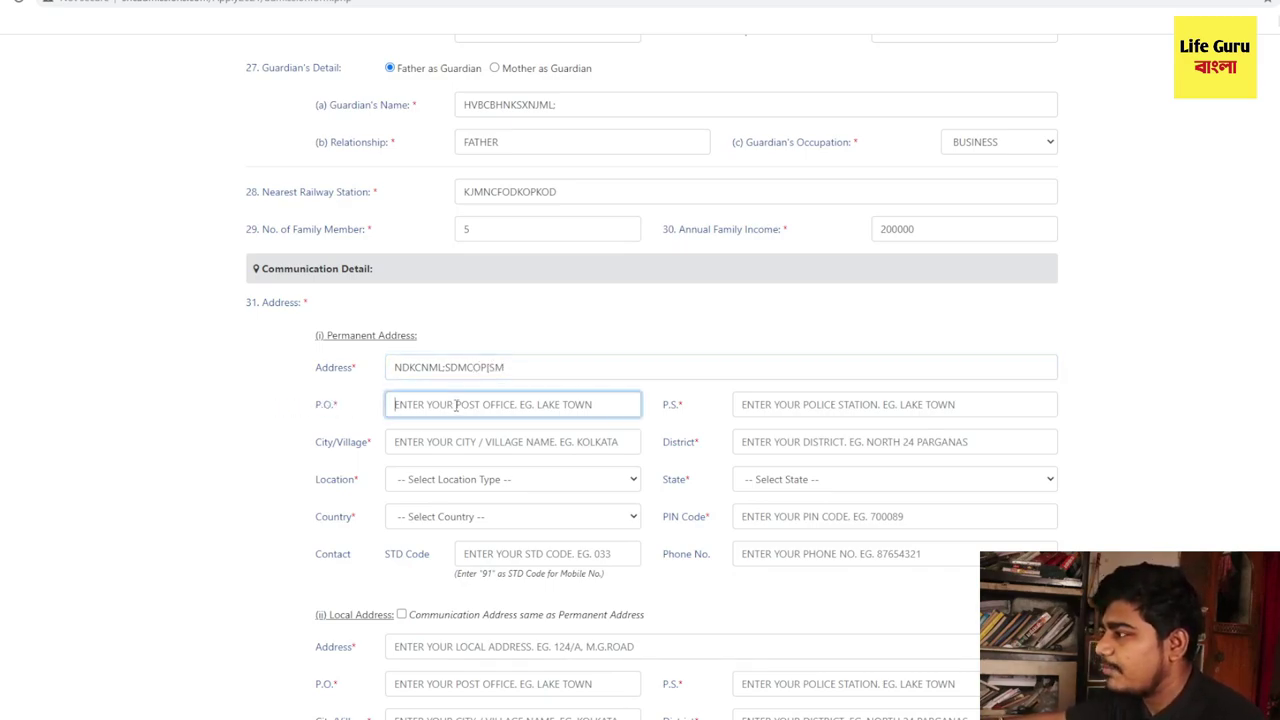
text(HDIUSHDIOWSWH)
click(752, 404)
click(693, 409)
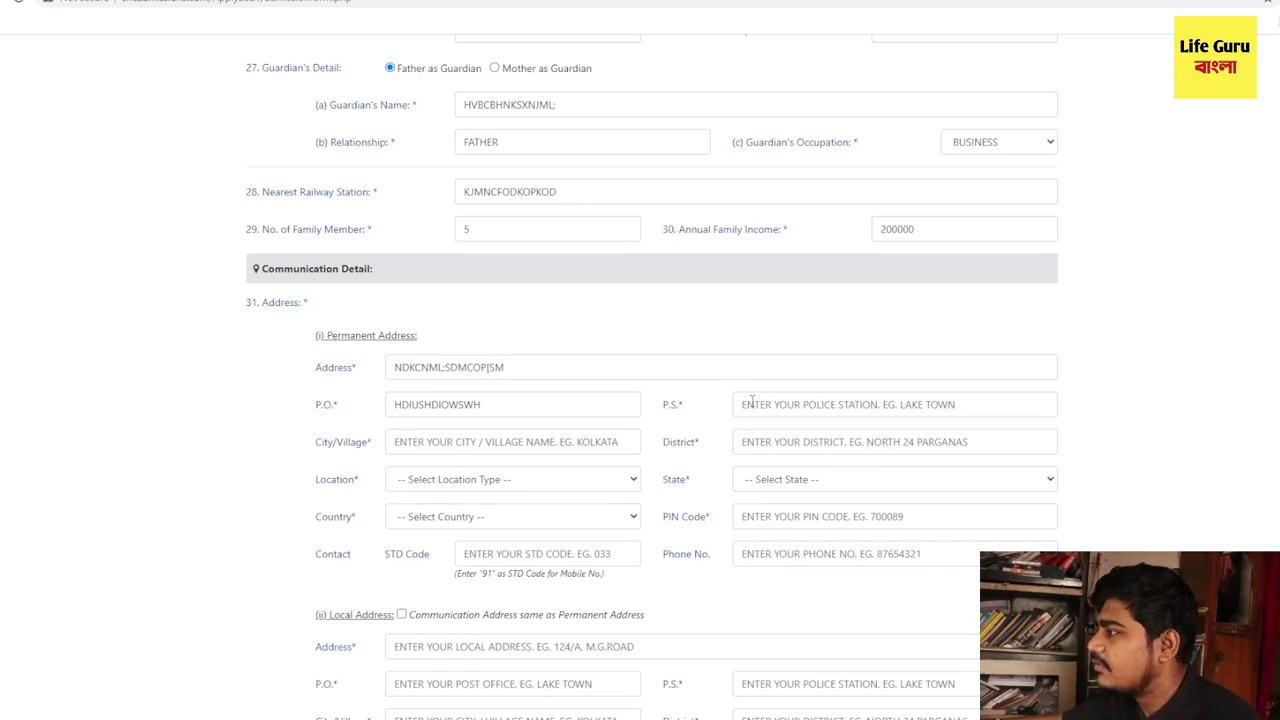
click(752, 404)
text(vdvvbbnnnm)
click(547, 450)
text(xzxccv)
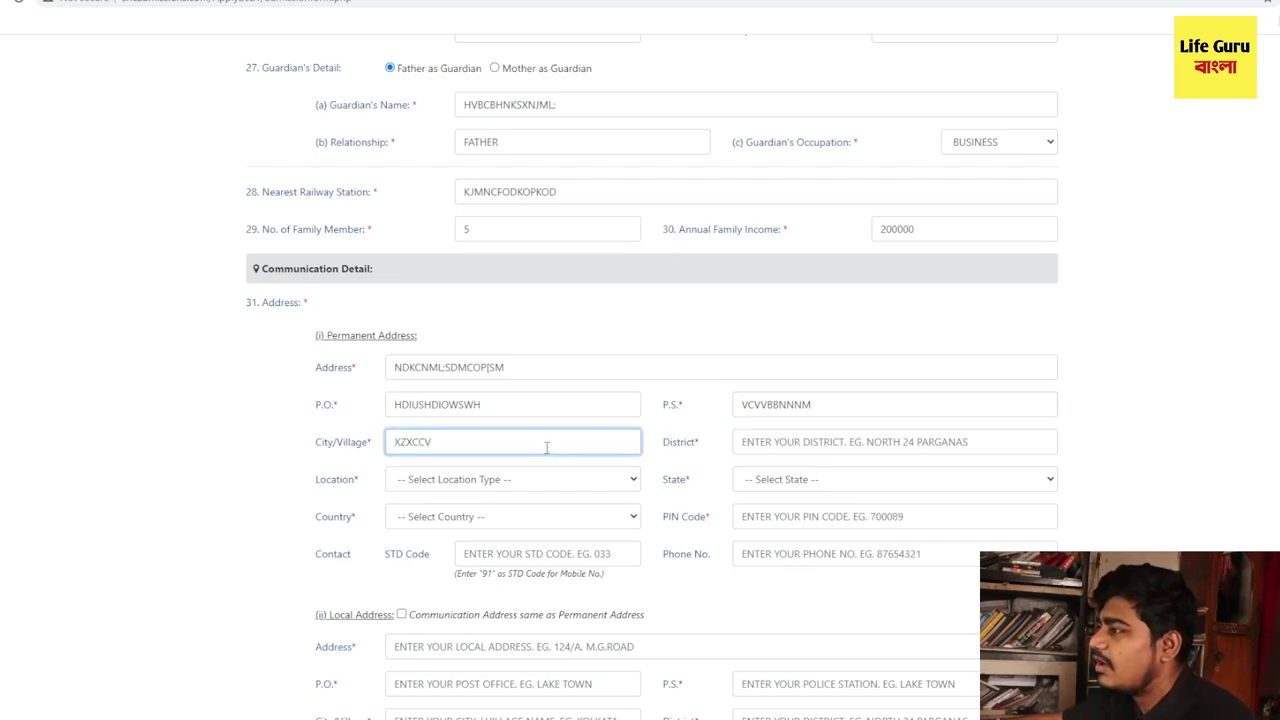
click(738, 443)
text(cfvbnbgn)
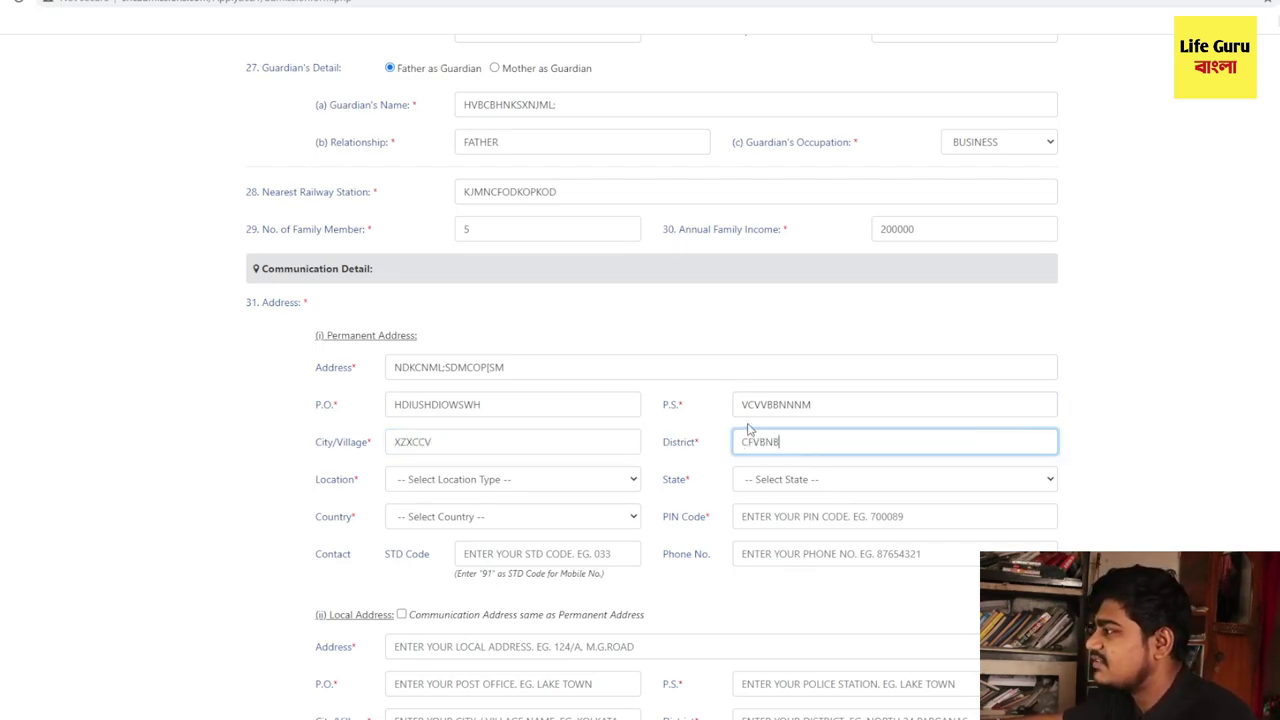
drag(820, 444, 638, 440)
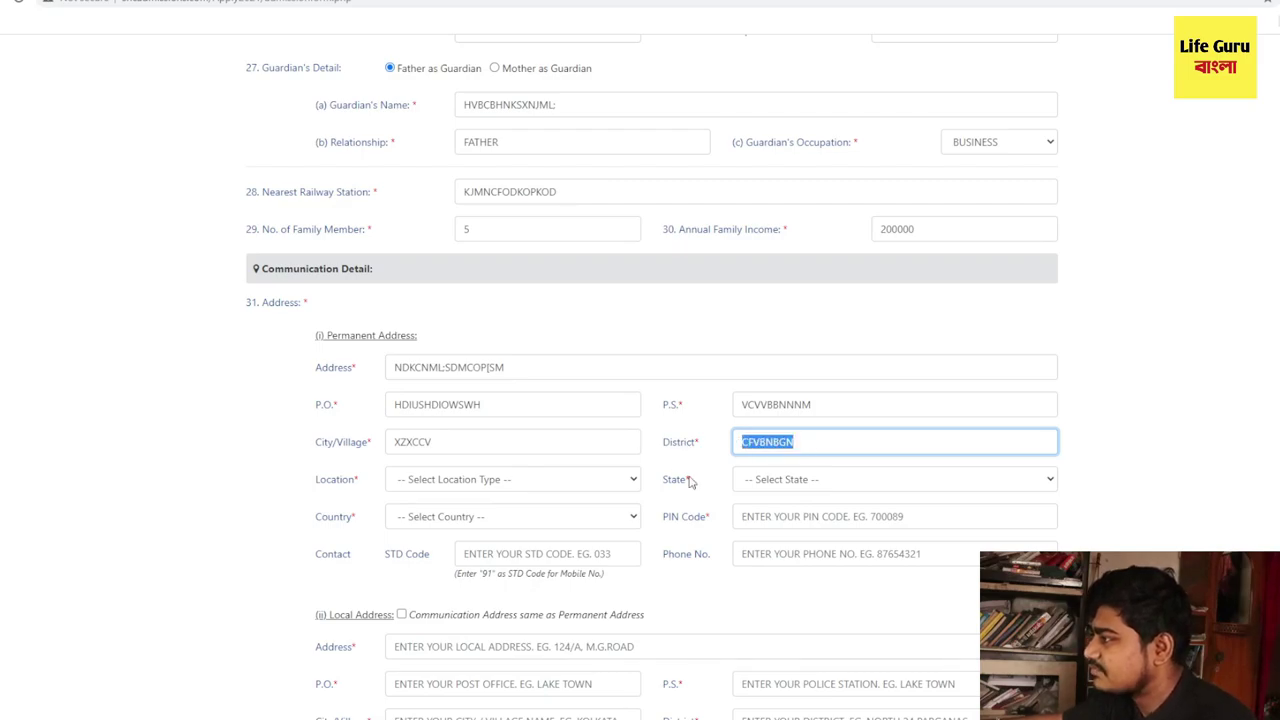
- Set the location to URBAN, state to WEST BENGAL and country to INDIA
click(494, 489)
double_click(340, 482)
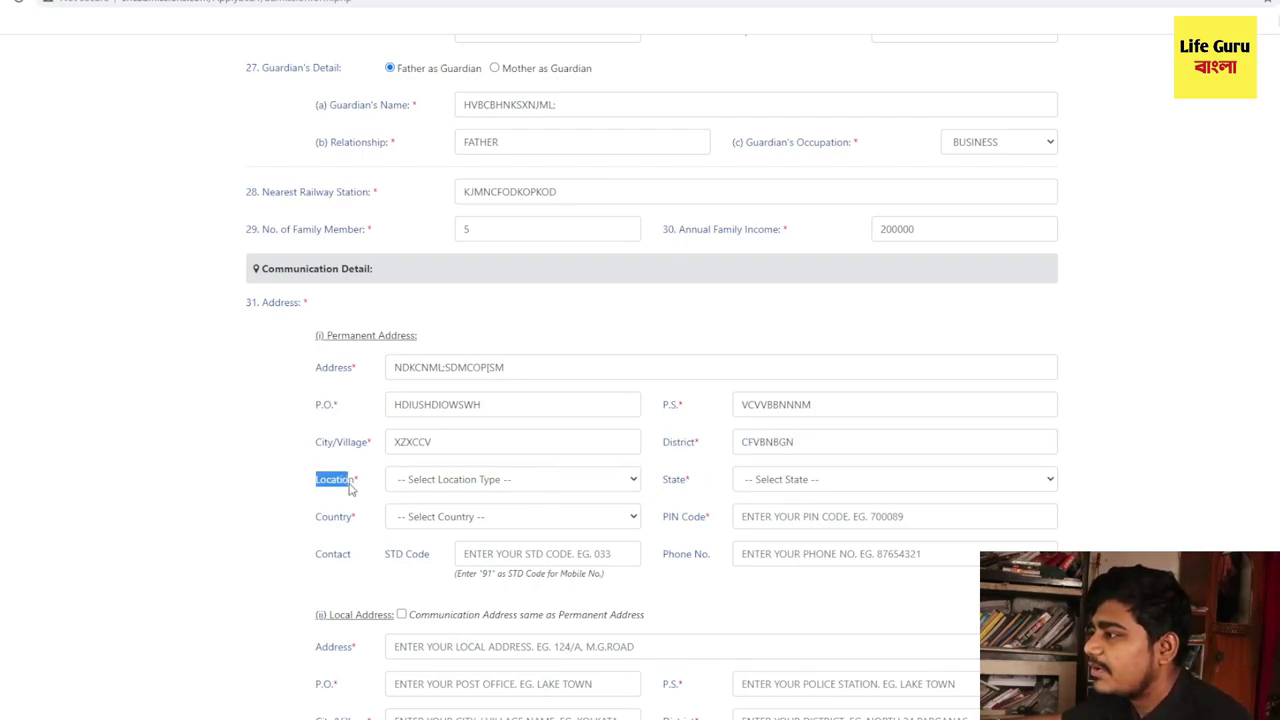
drag(347, 487, 360, 491)
click(476, 492)
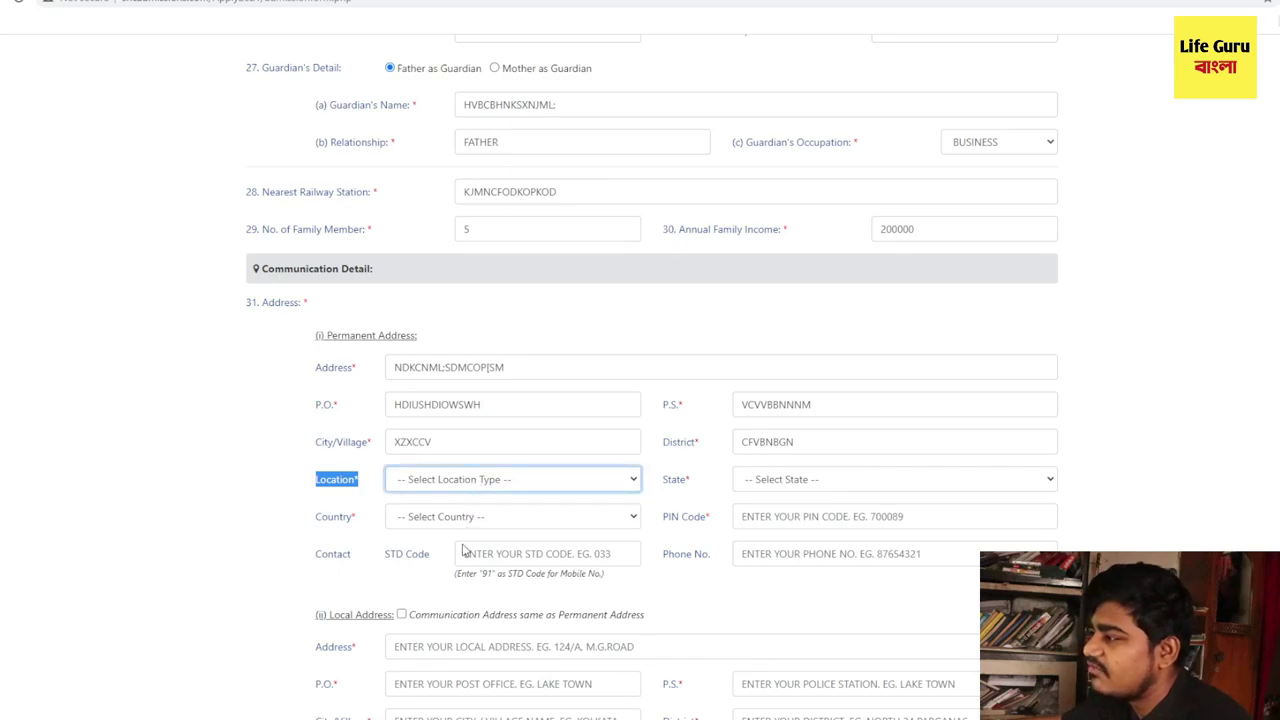
key(u)
click(782, 487)
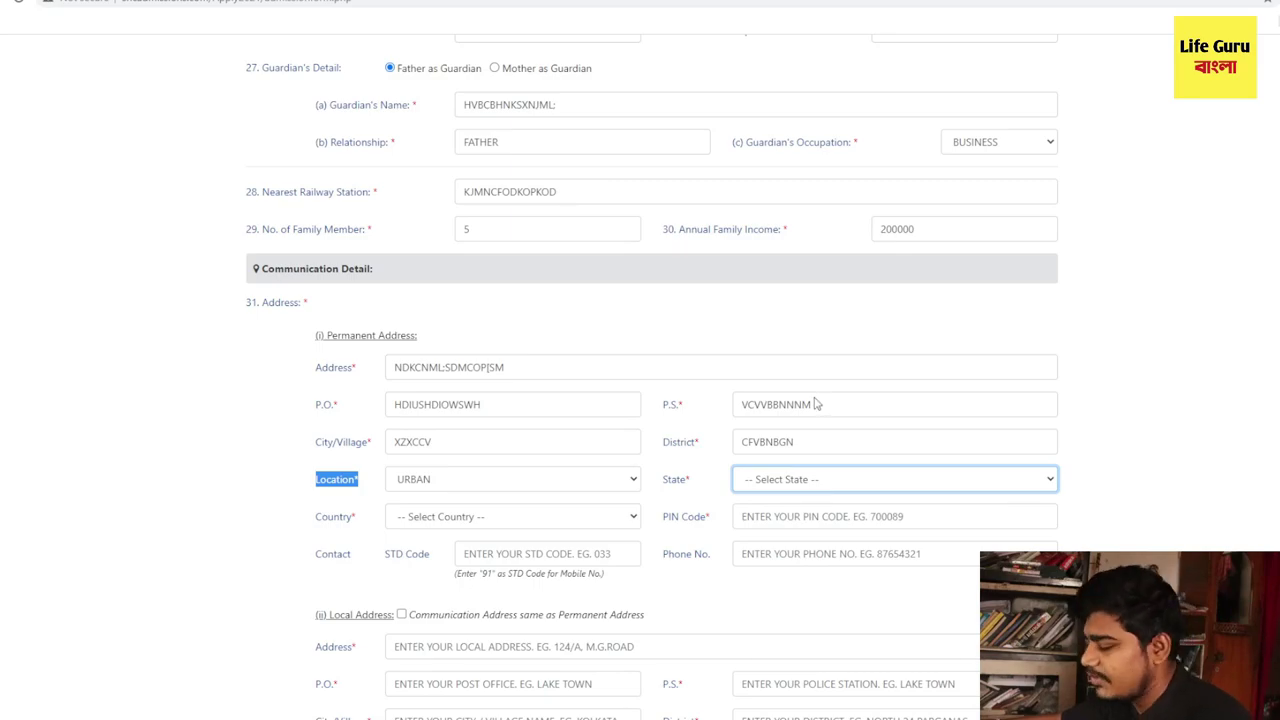
key(w)
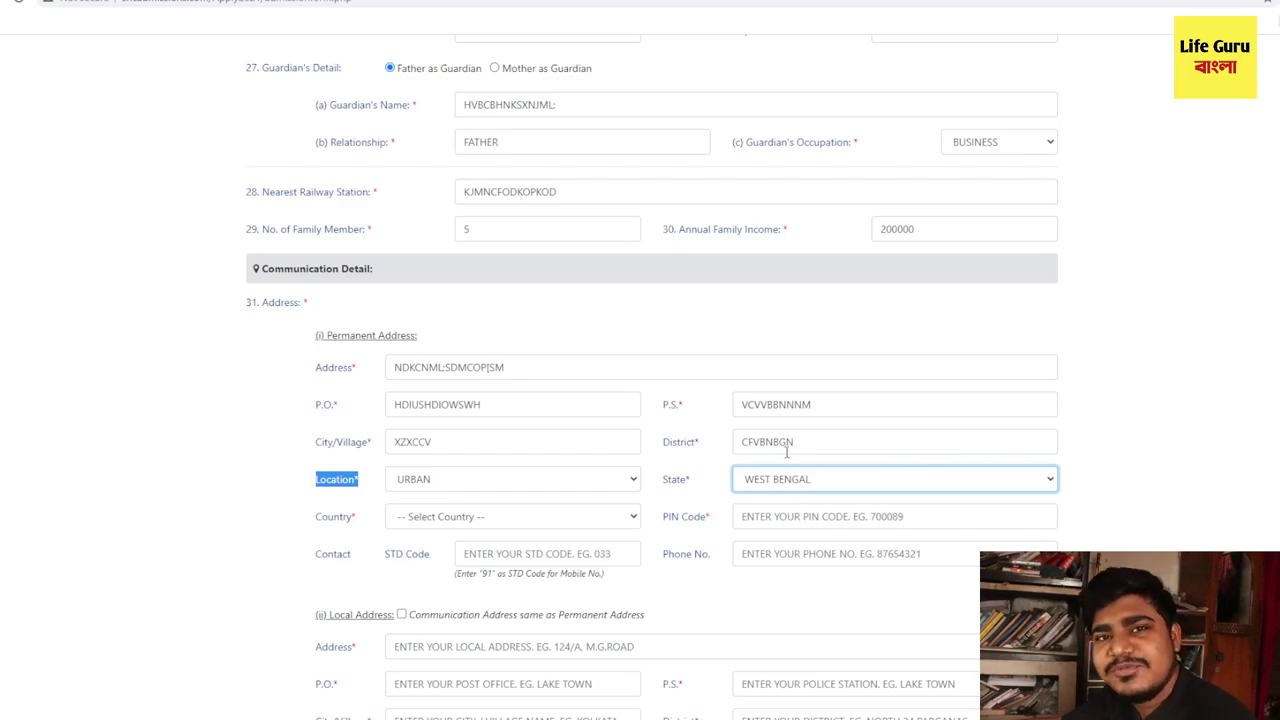
click(478, 516)
key(i)
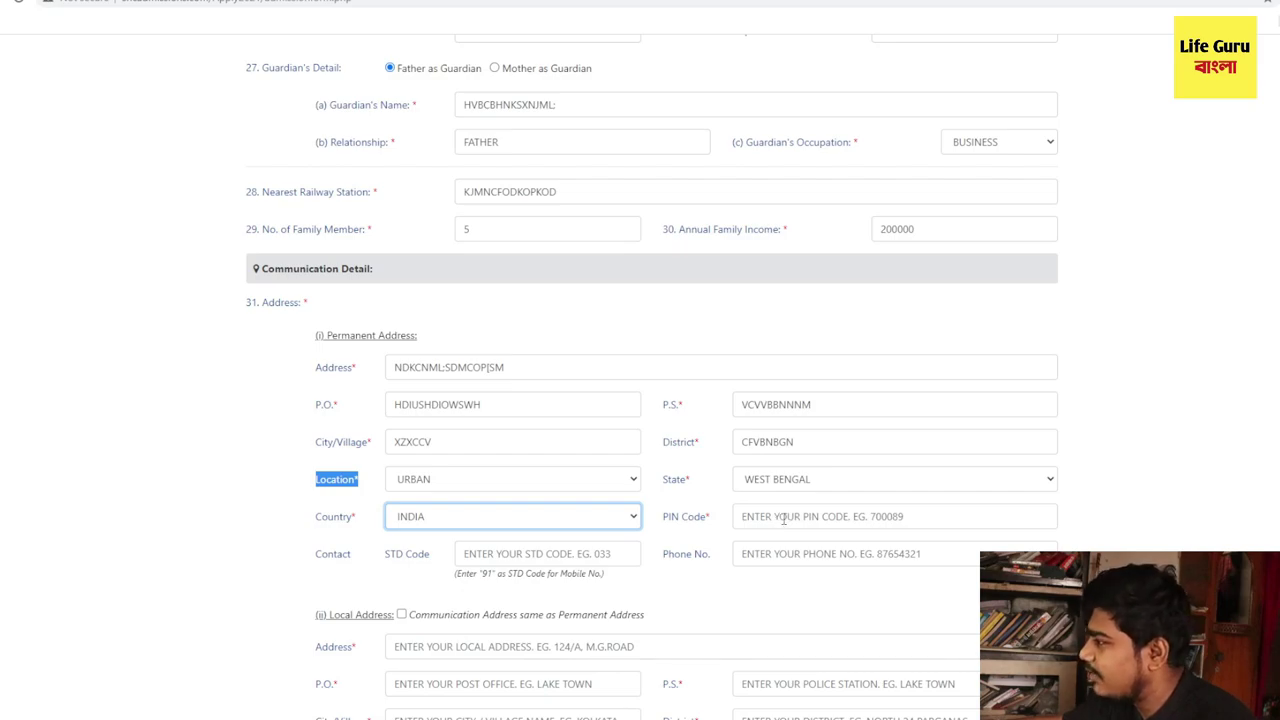
- Fill in the PIN code, the contact phone number and STD code 91
click(768, 517)
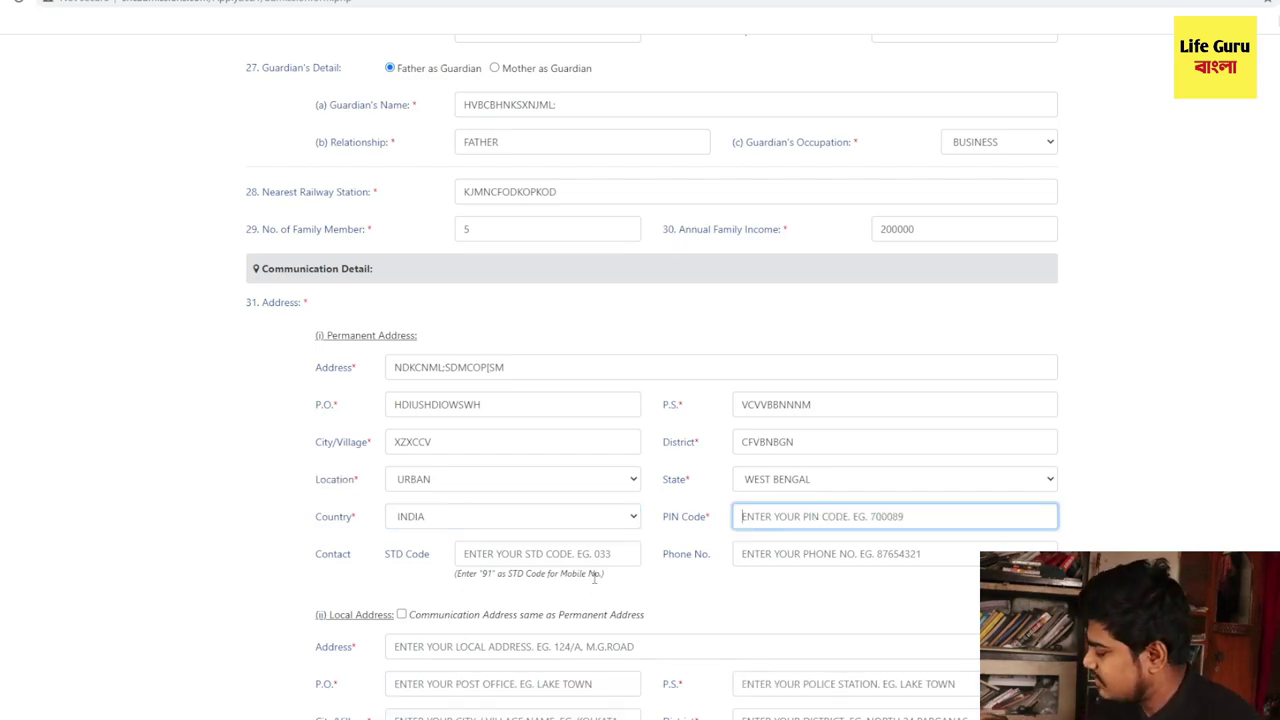
text(700223)
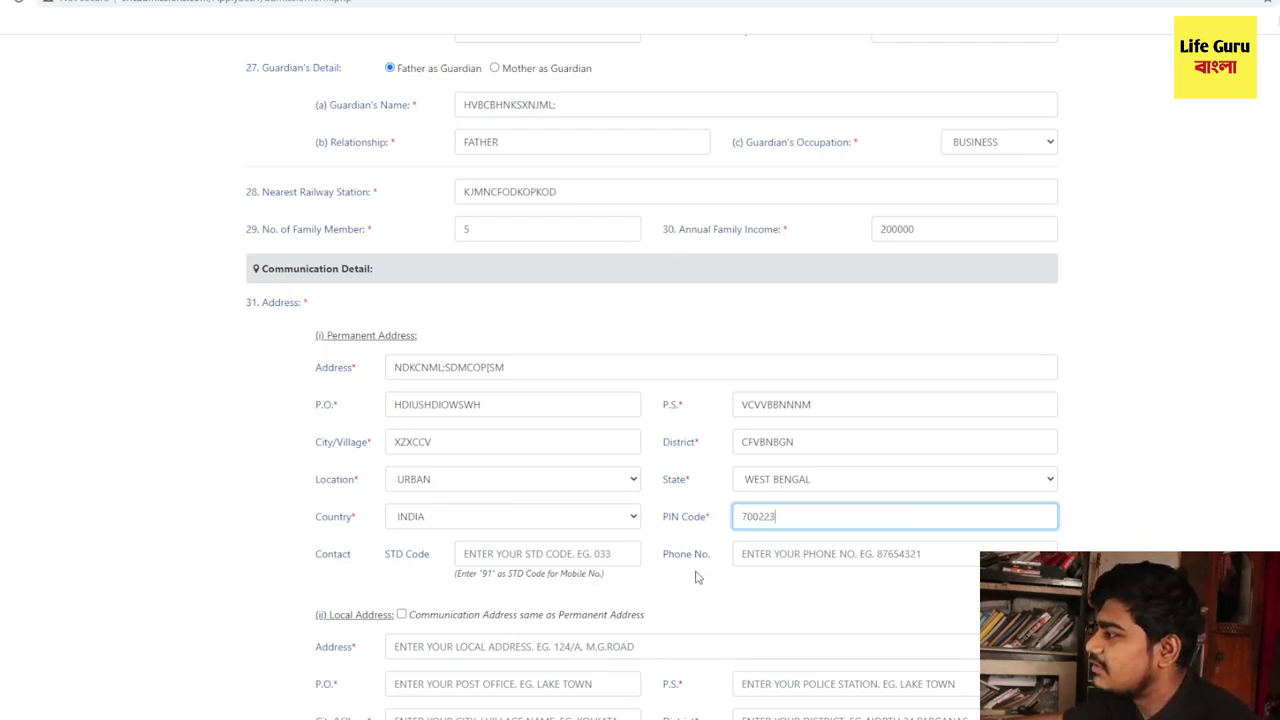
click(760, 553)
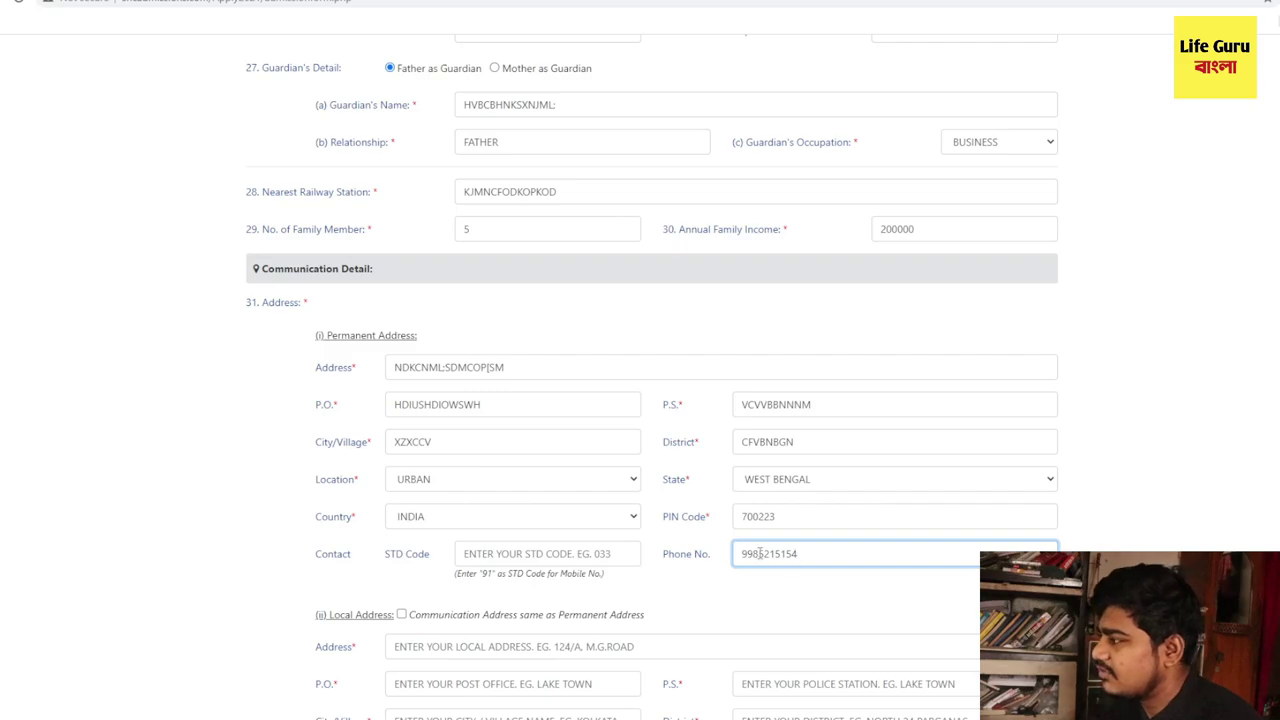
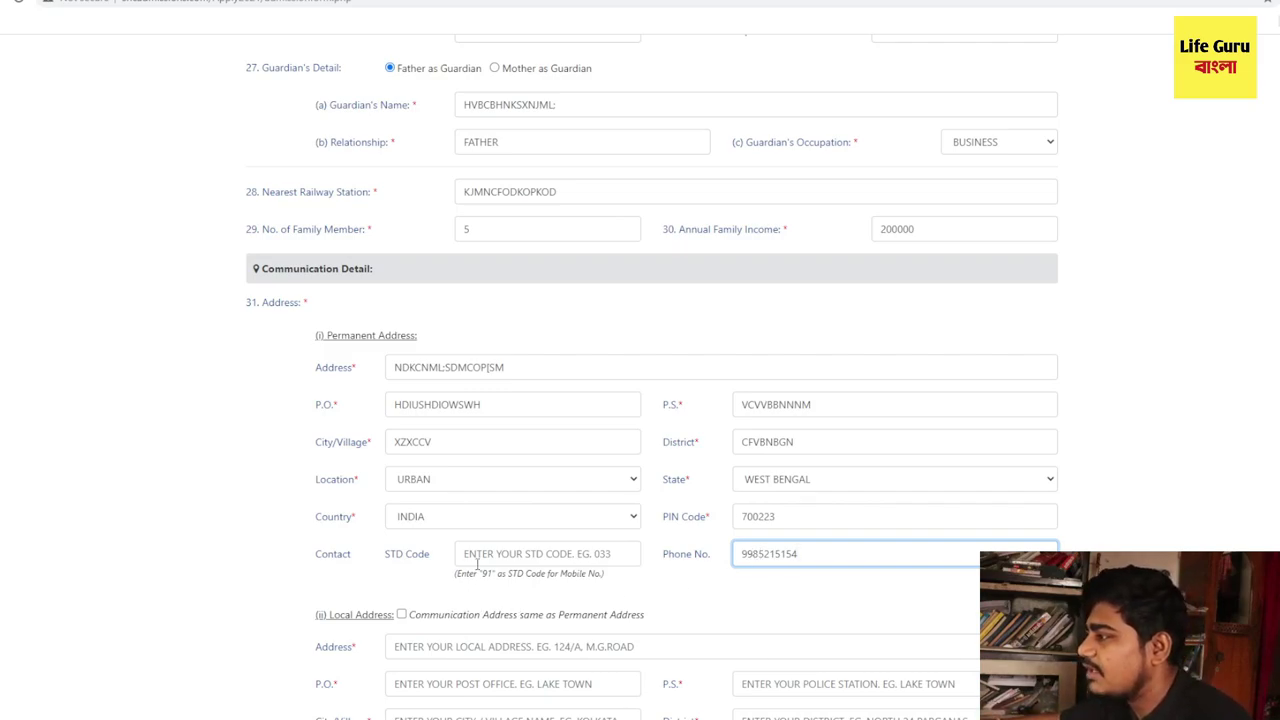
click(478, 557)
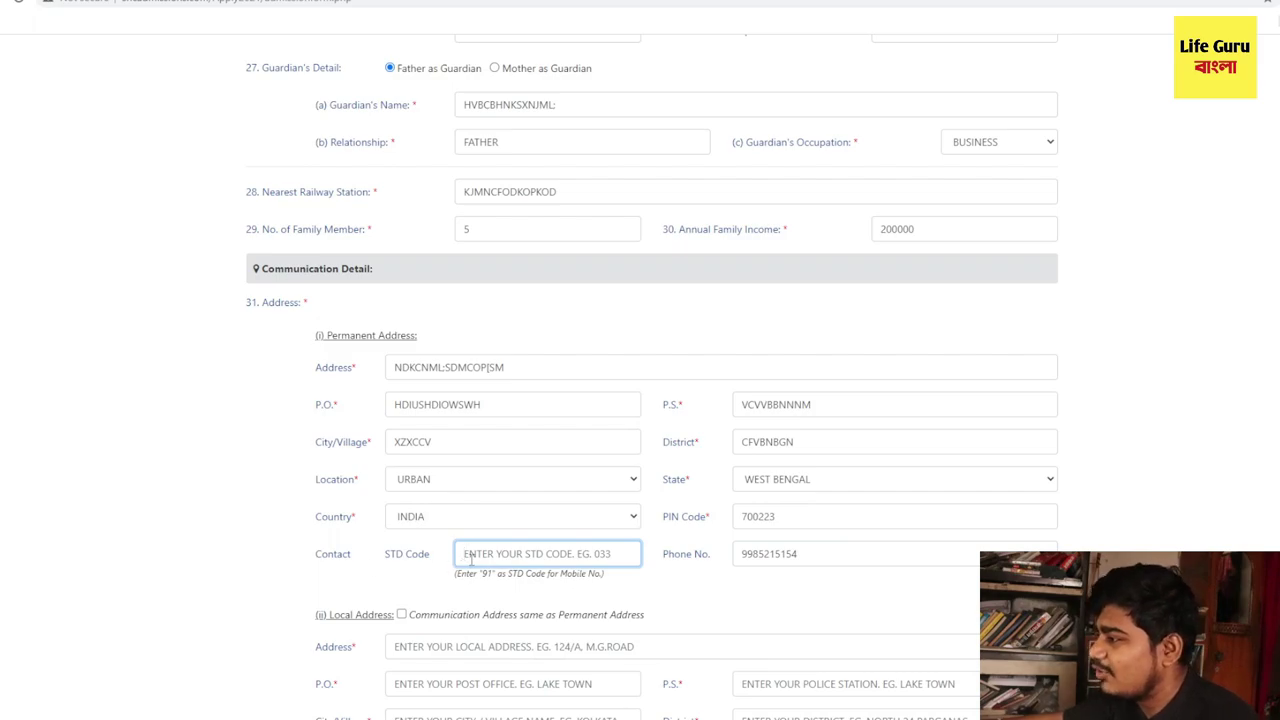
text(91)
- Make the local address the same as the permanent address
scroll(307, 470, down, 2)
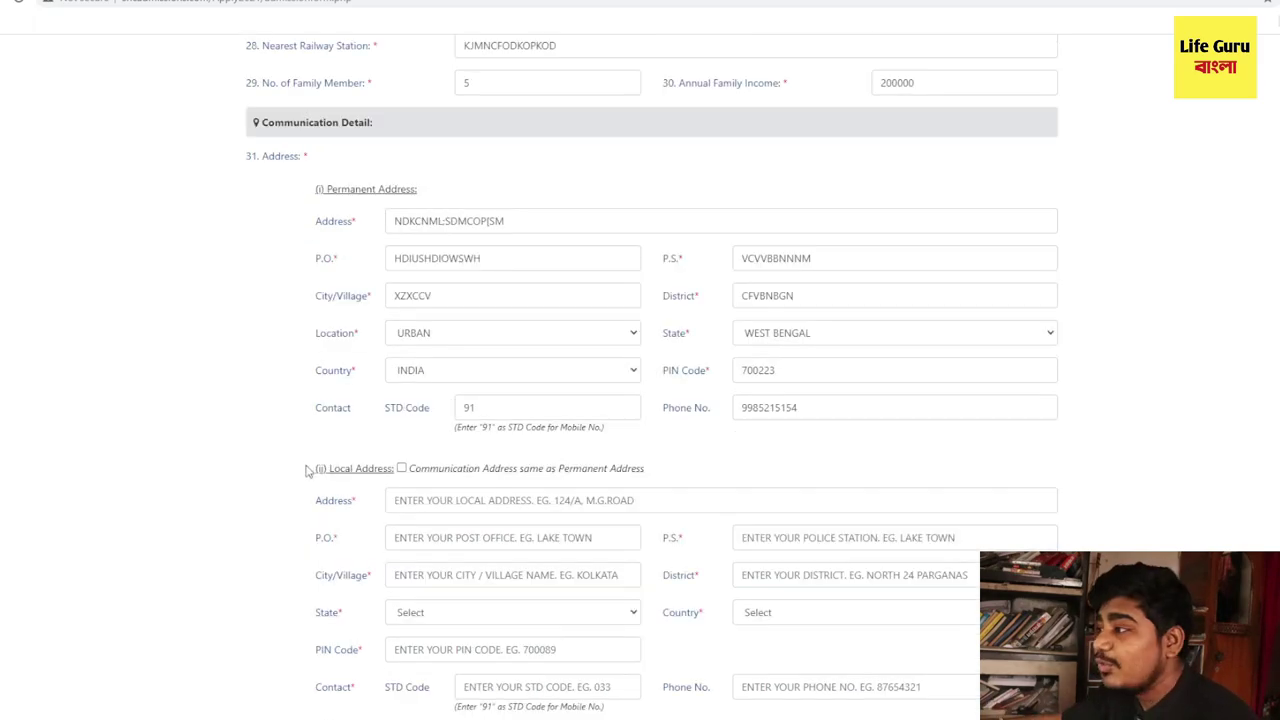
drag(322, 470, 391, 476)
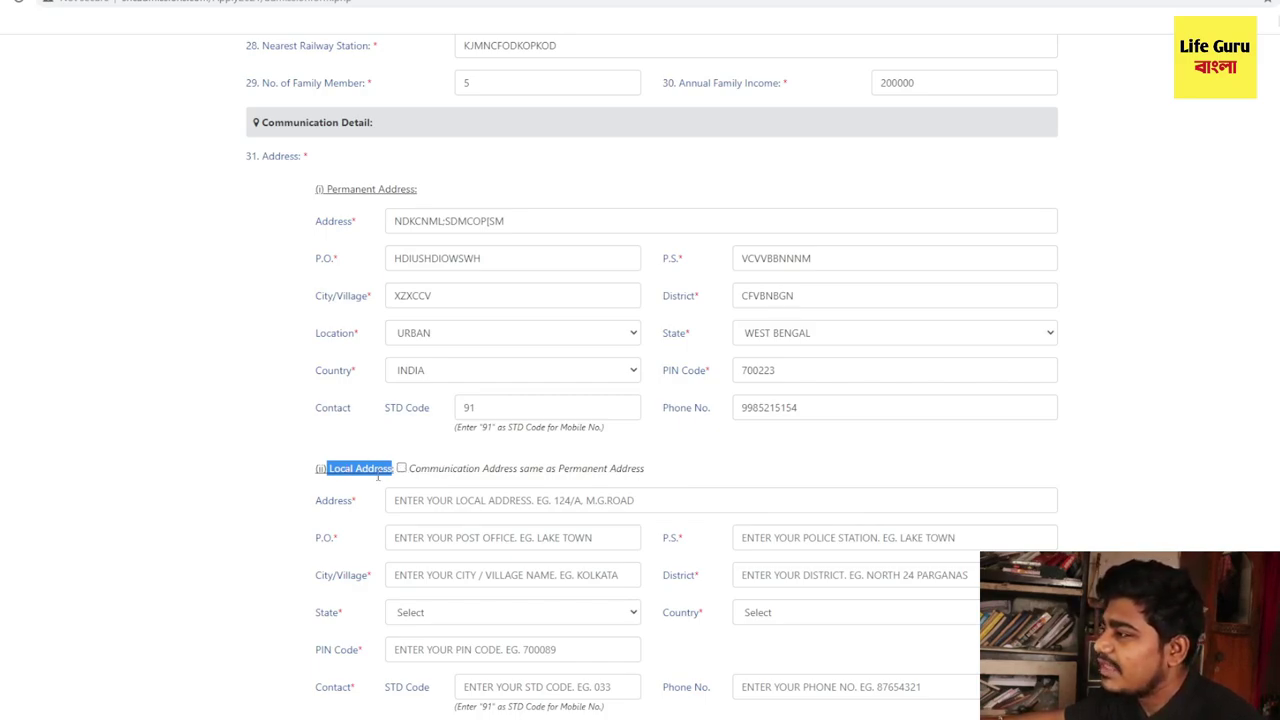
click(401, 469)
scroll(494, 500, down, 3)
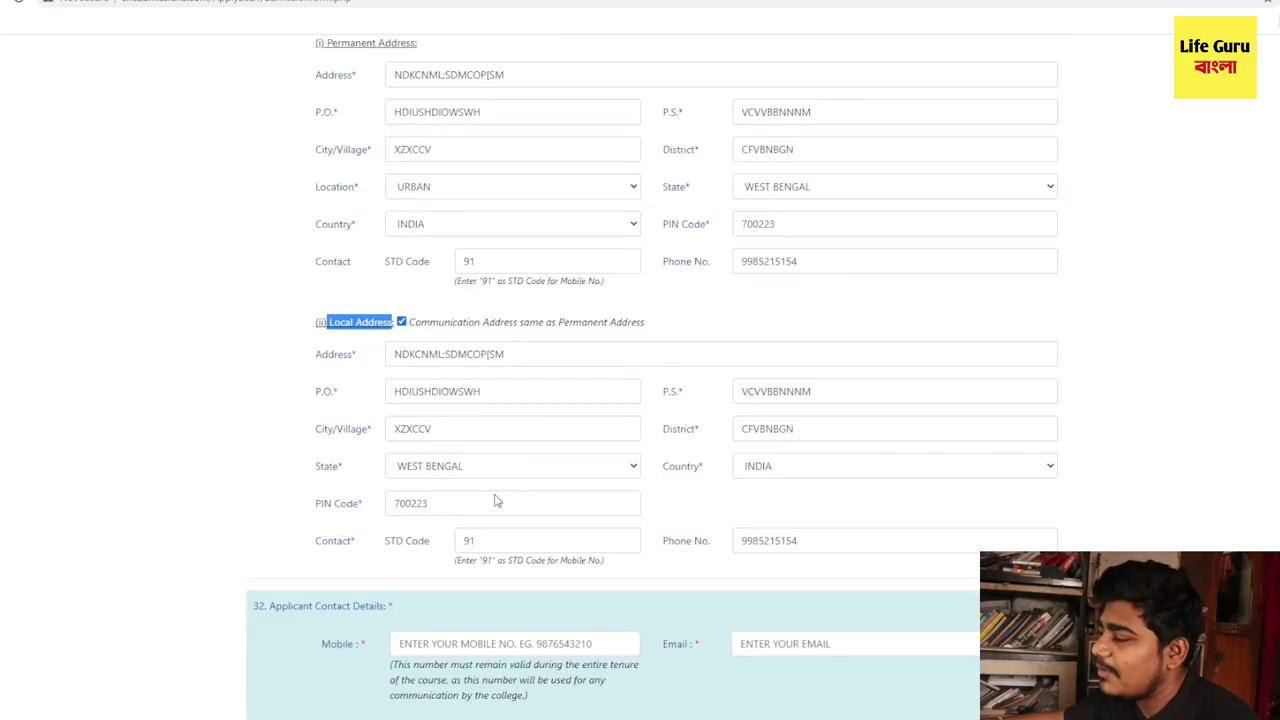
- Type the applicant's mobile number and Gmail address into the Mobile and Email fields
click(263, 459)
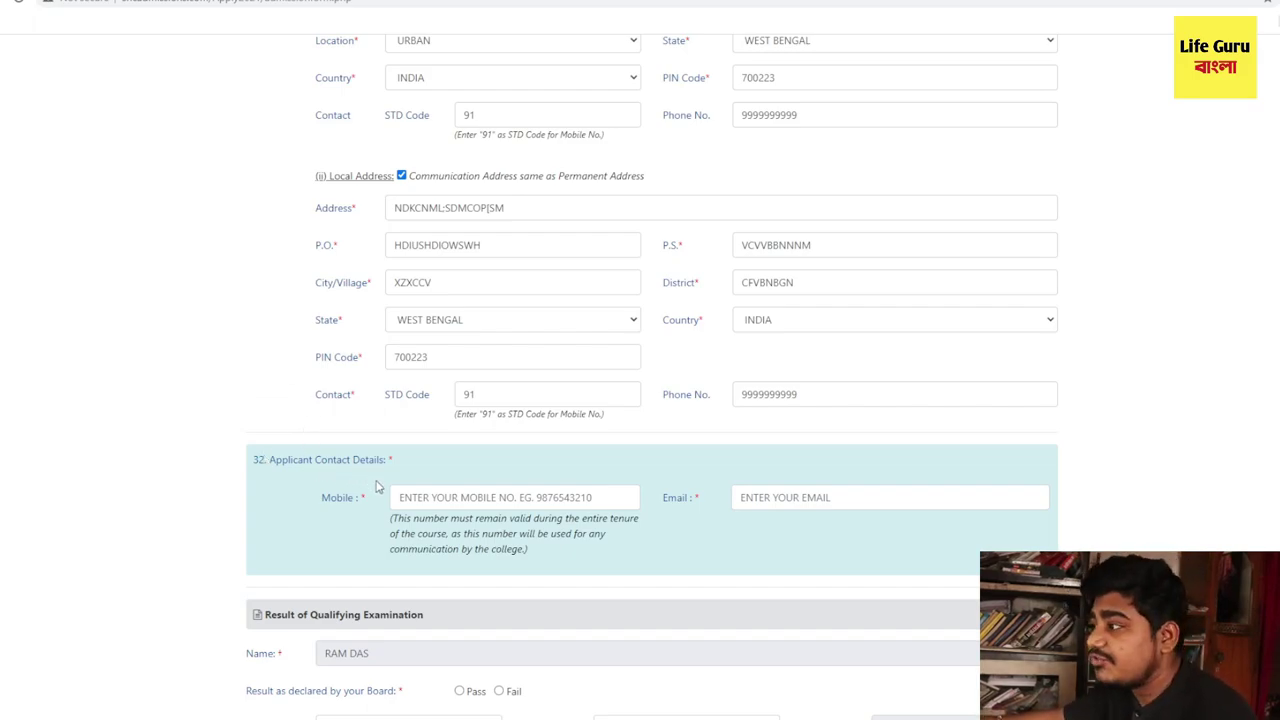
drag(370, 499, 314, 505)
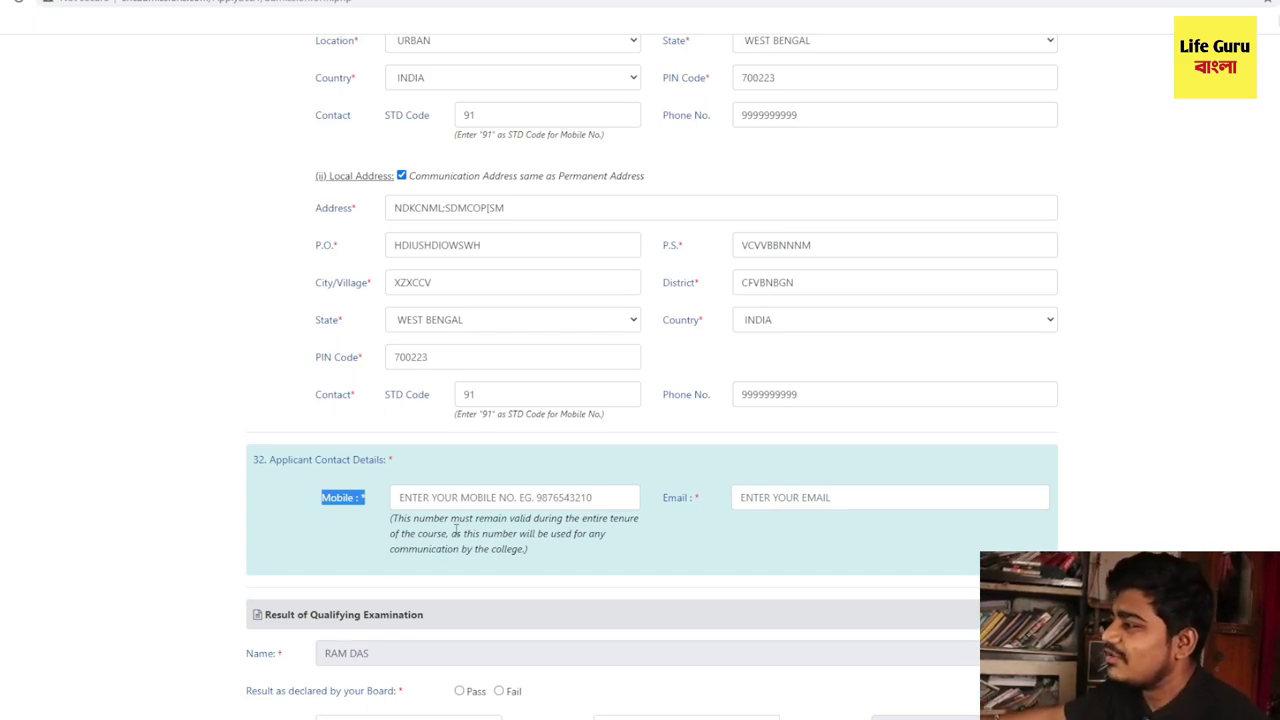
click(460, 497)
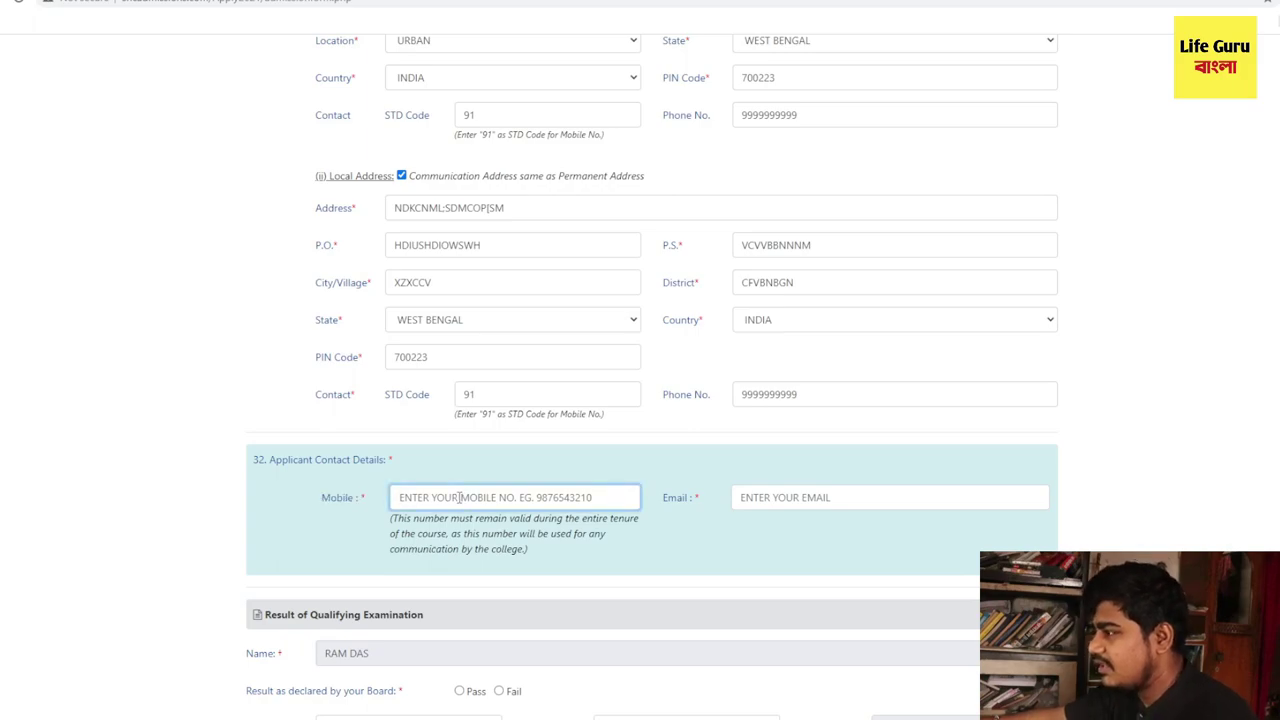
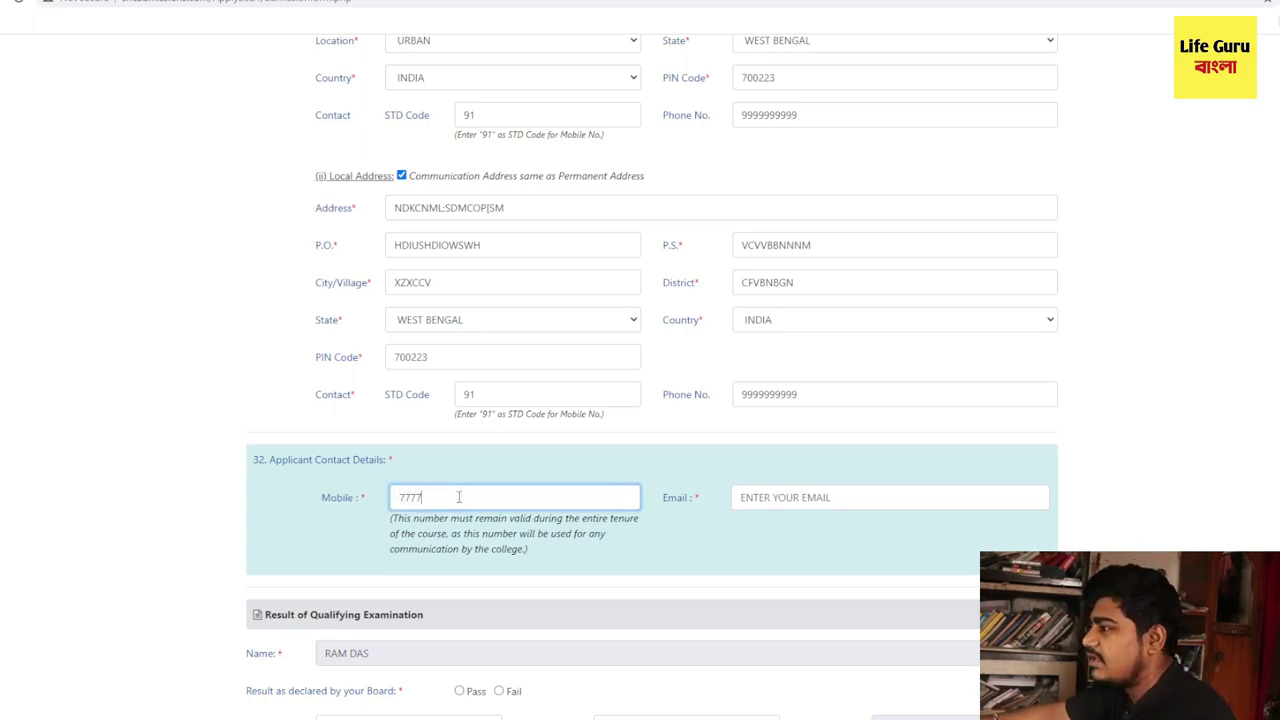
click(752, 494)
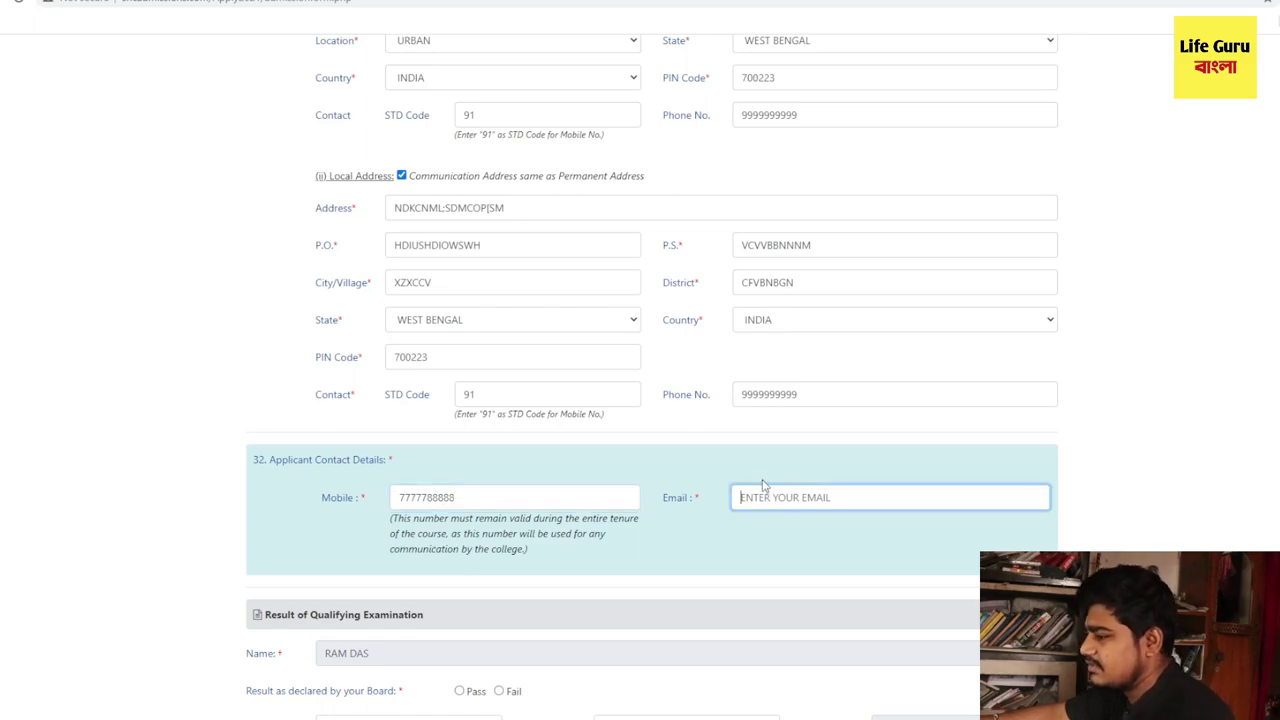
scroll(266, 249, down, 4)
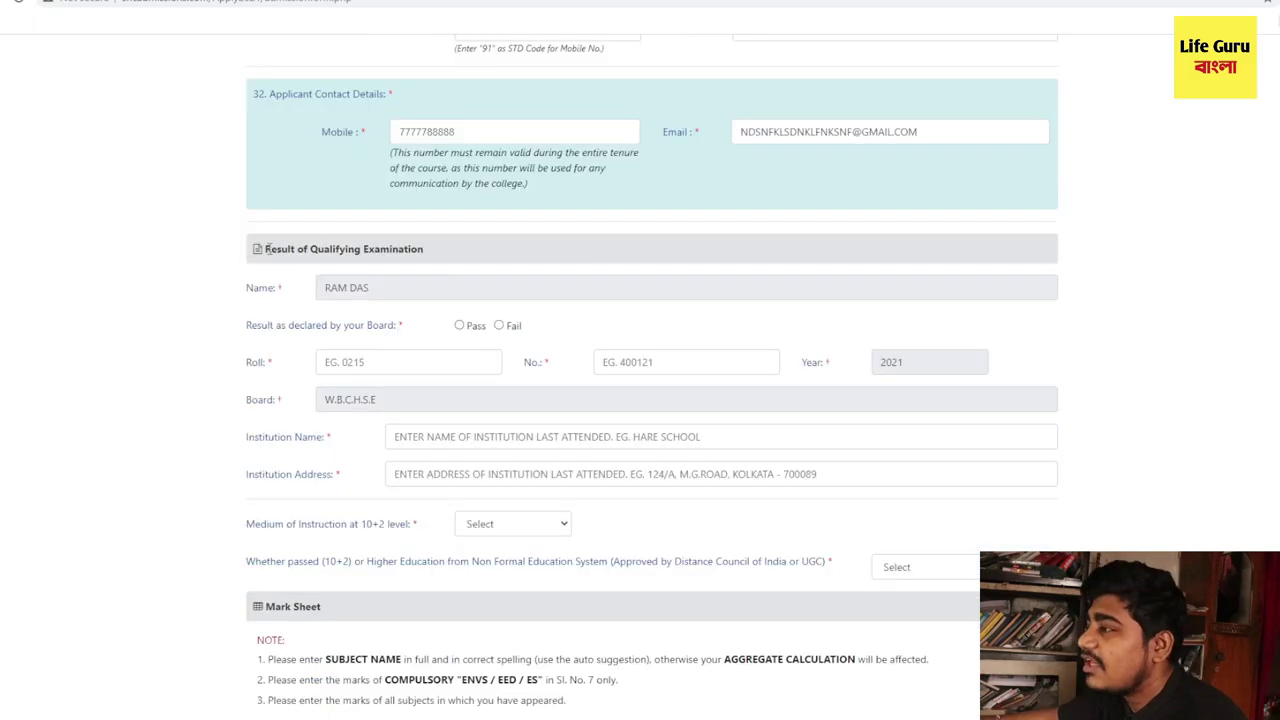
- Enter the name and address of the institution last attended
drag(262, 249, 425, 257)
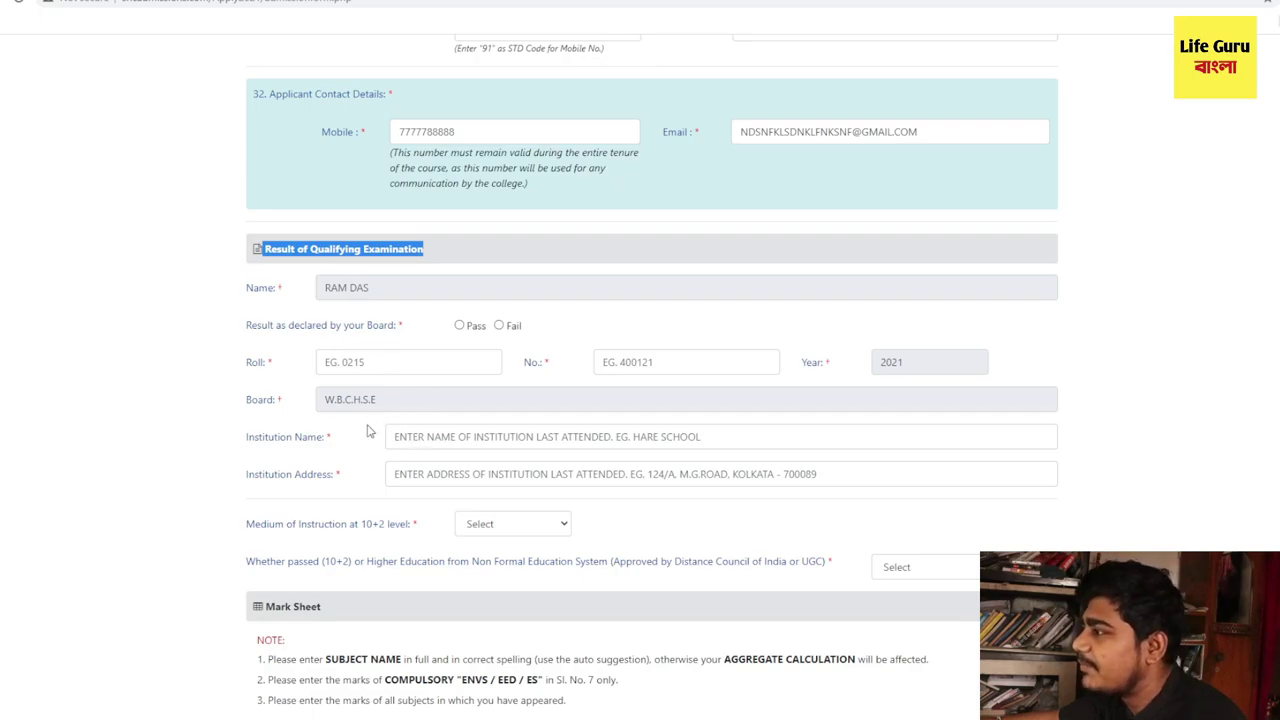
click(419, 437)
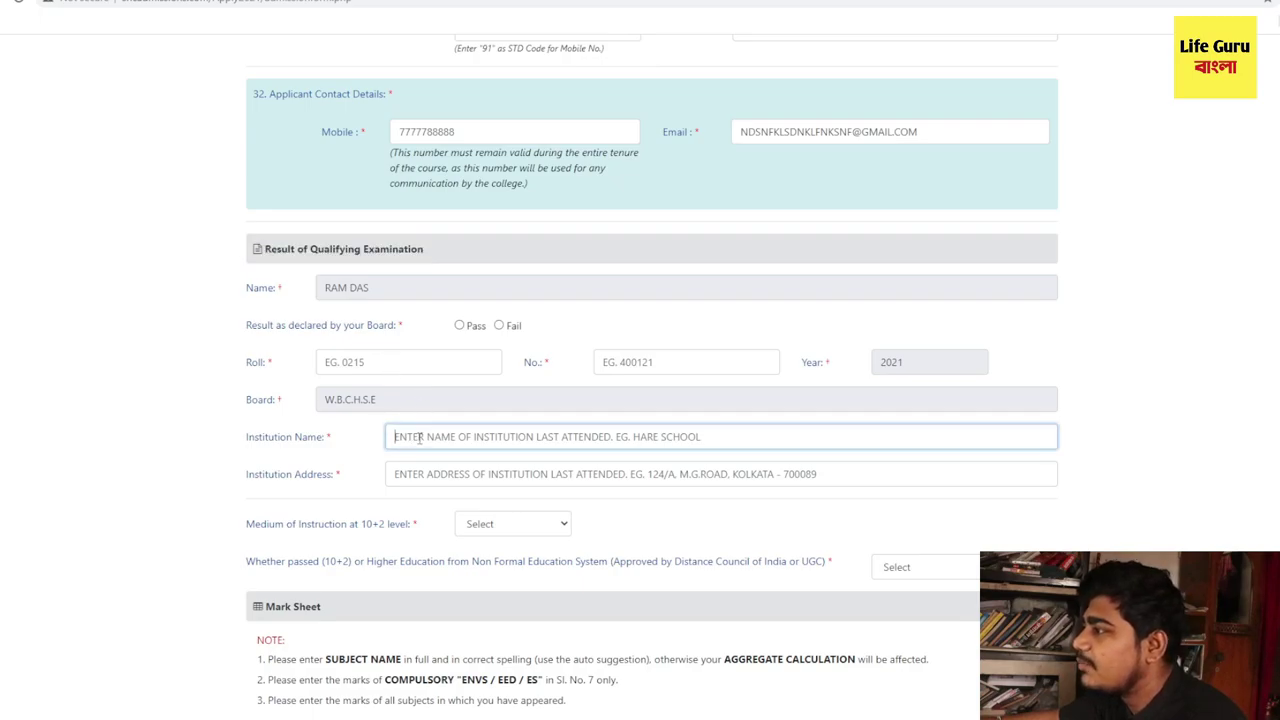
drag(285, 375, 503, 363)
double_click(532, 363)
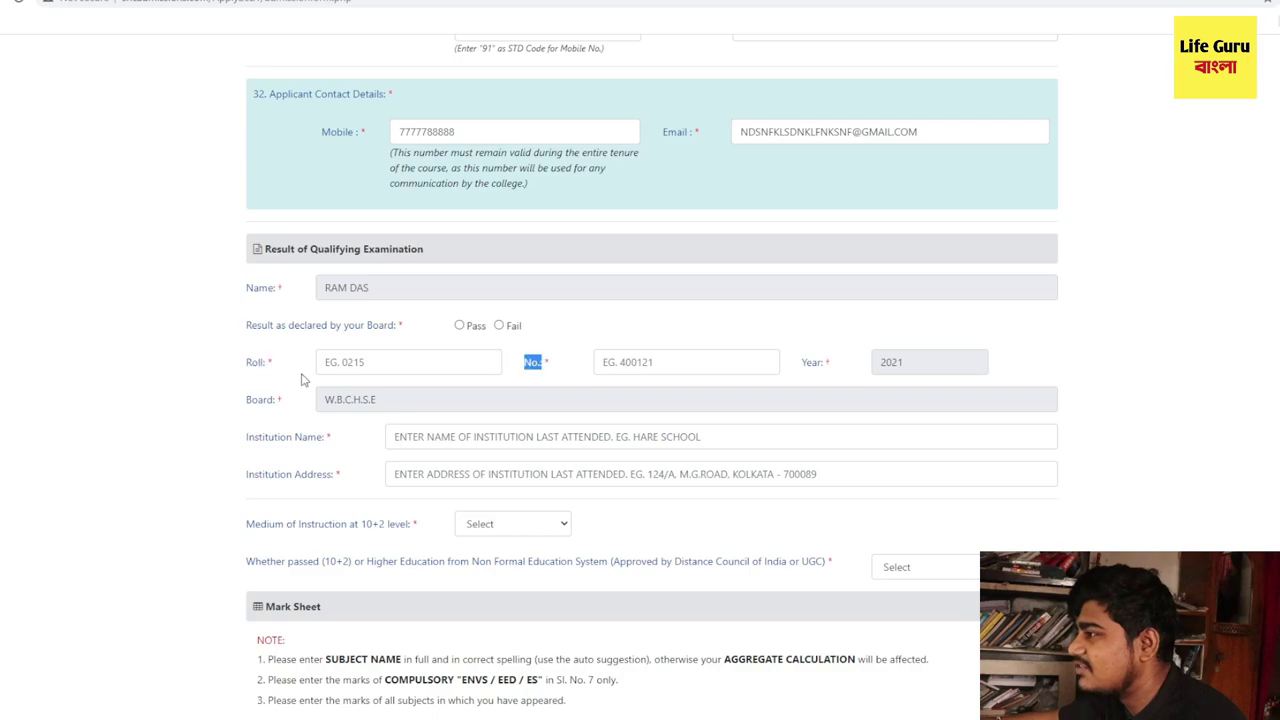
click(424, 437)
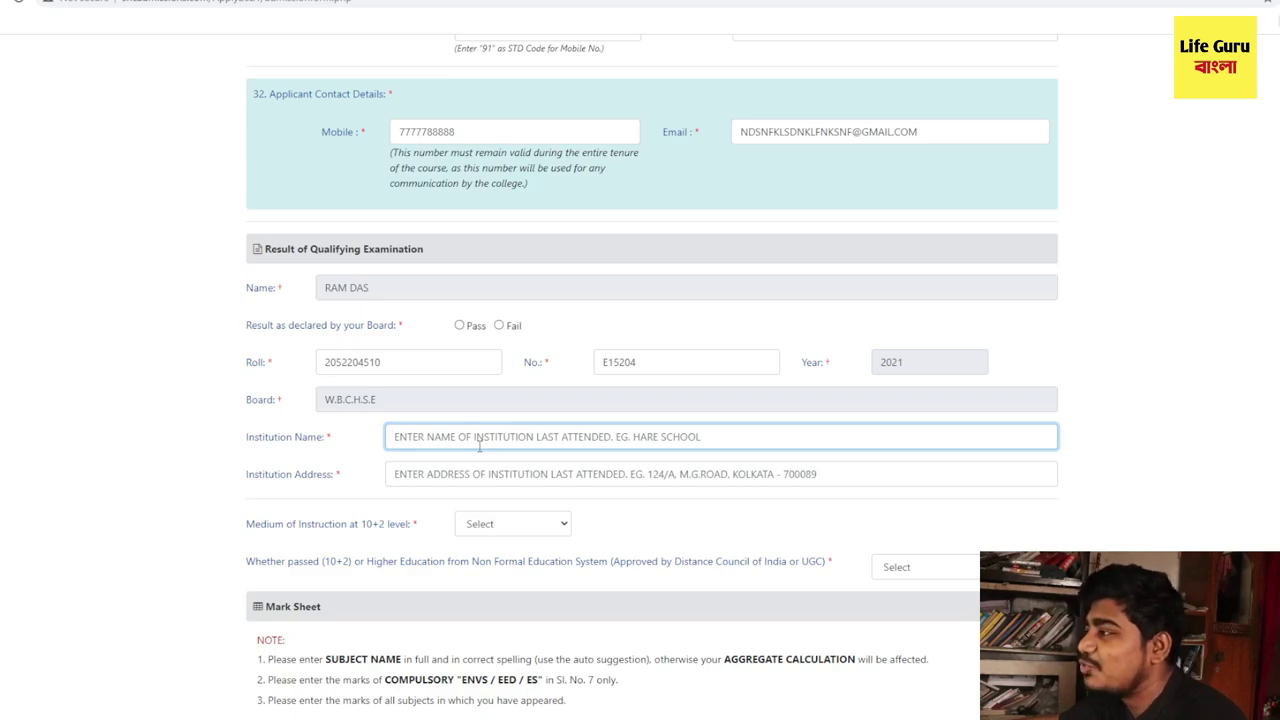
text(VGBDCBSBDIOSIOHNJC)
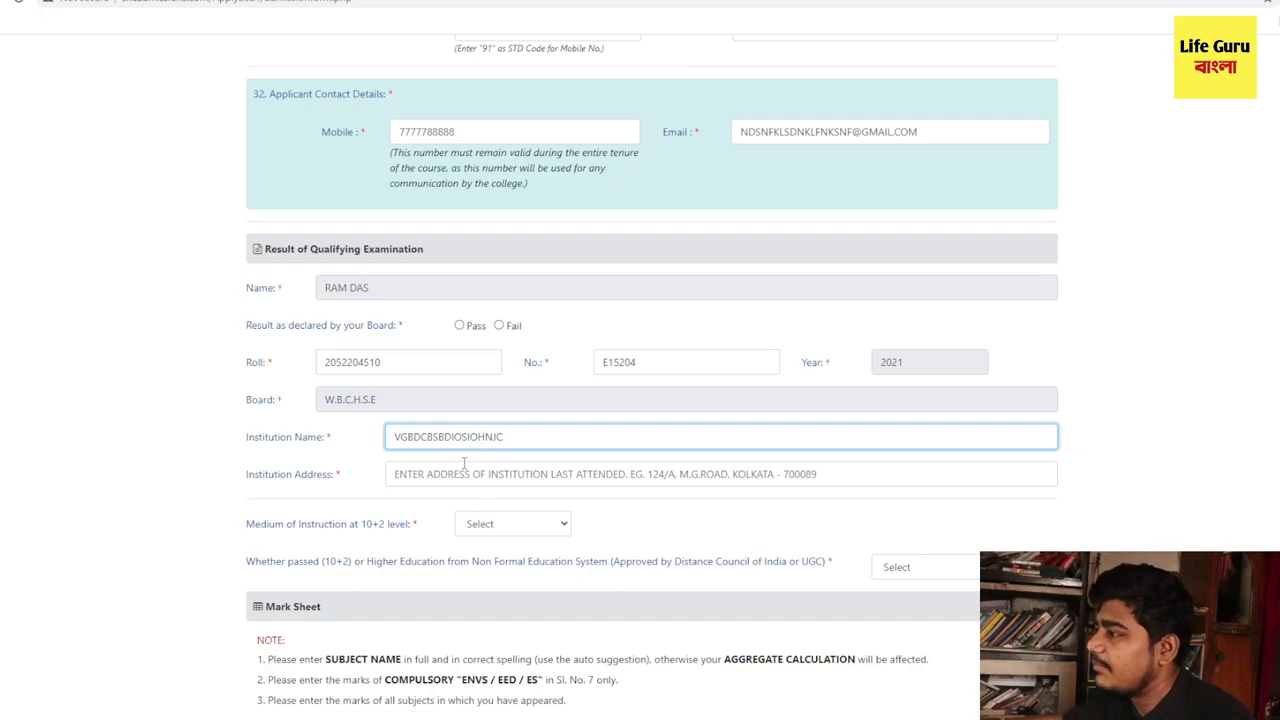
click(462, 471)
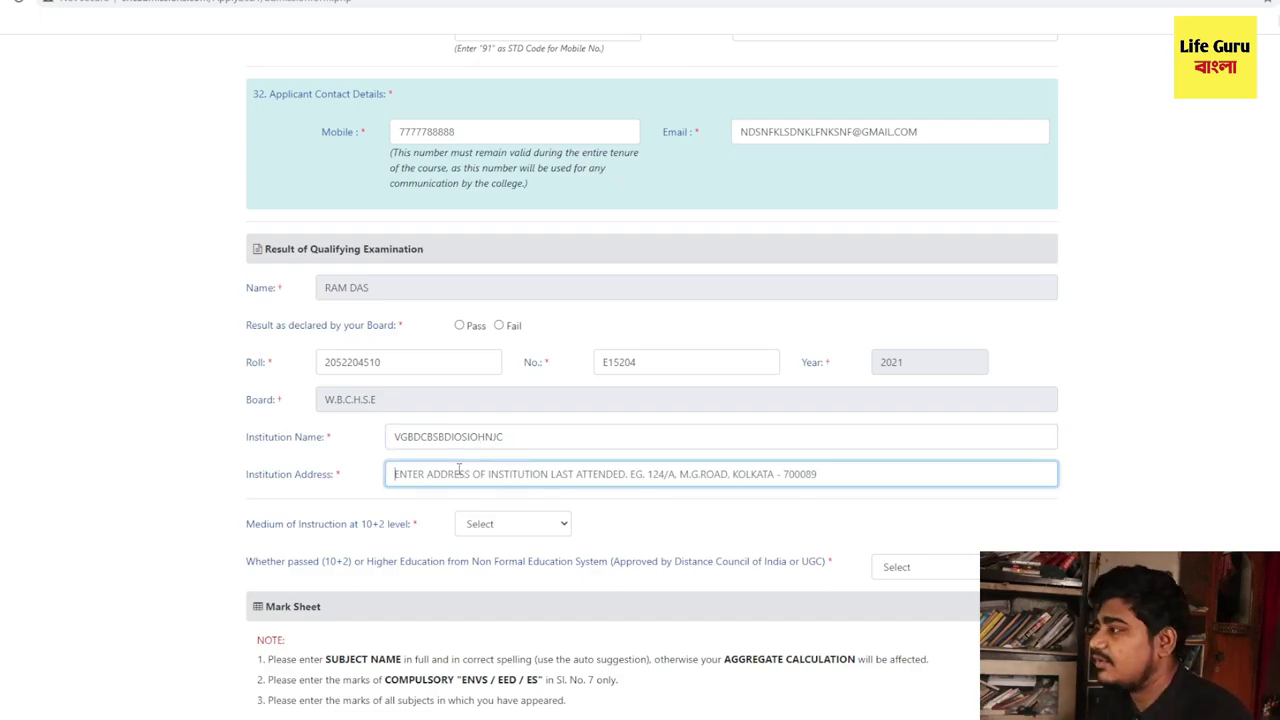
text(UGDFUSGDFCHSUGHDCFUSD)
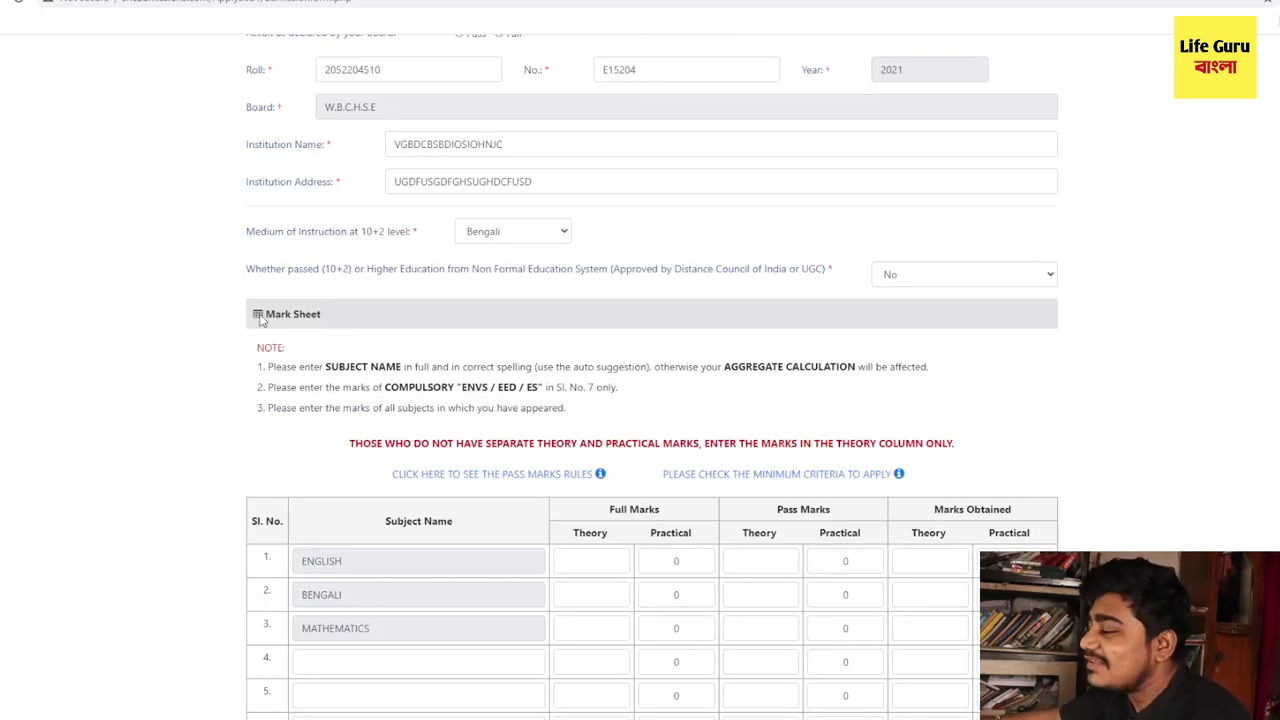
drag(260, 318, 334, 328)
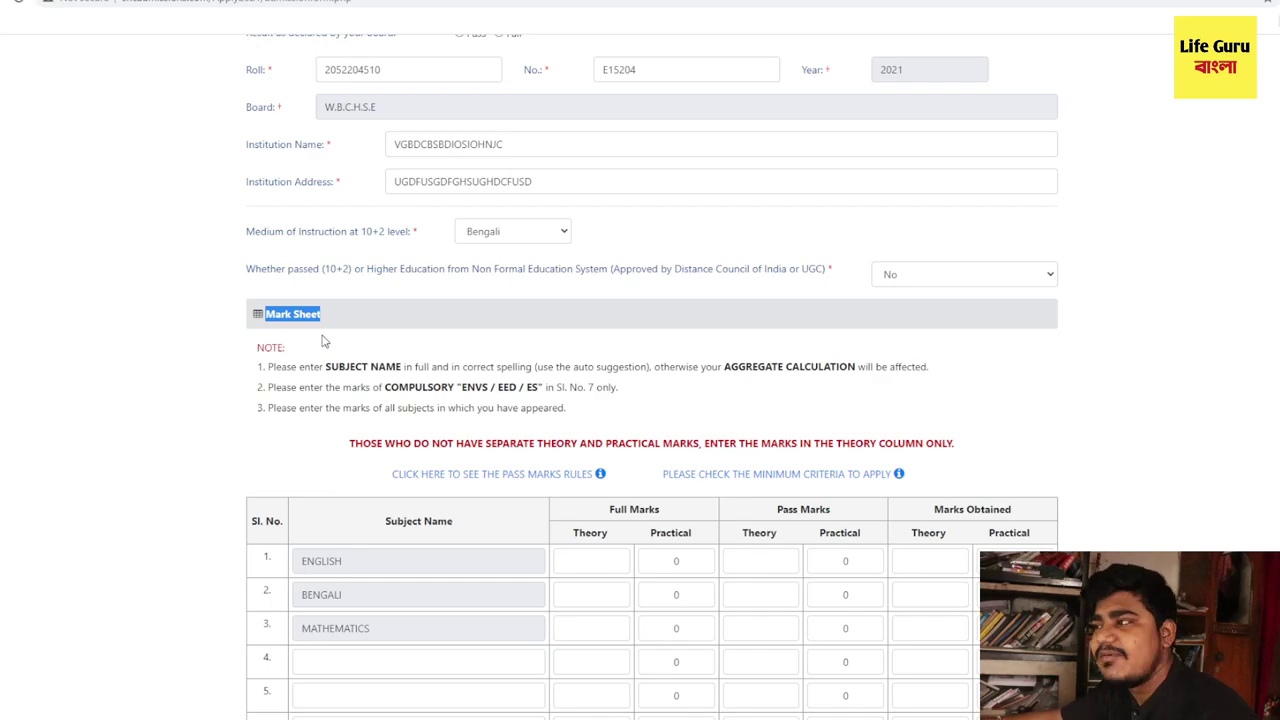
- Review the prefilled ENGLISH, BENGALI and MATHEMATICS subjects and the empty rows 4–6
scroll(322, 342, down, 1)
drag(330, 293, 420, 295)
scroll(380, 360, down, 1)
scroll(378, 360, down, 1)
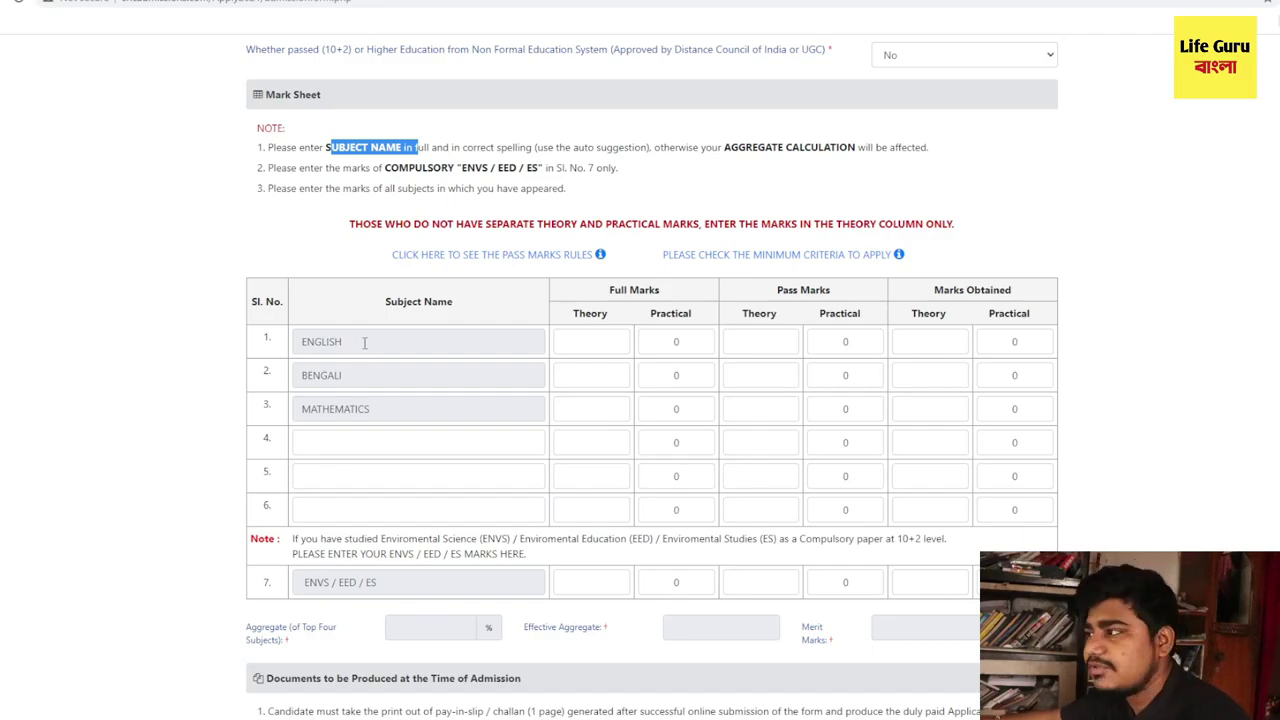
drag(364, 342, 298, 341)
drag(365, 375, 295, 374)
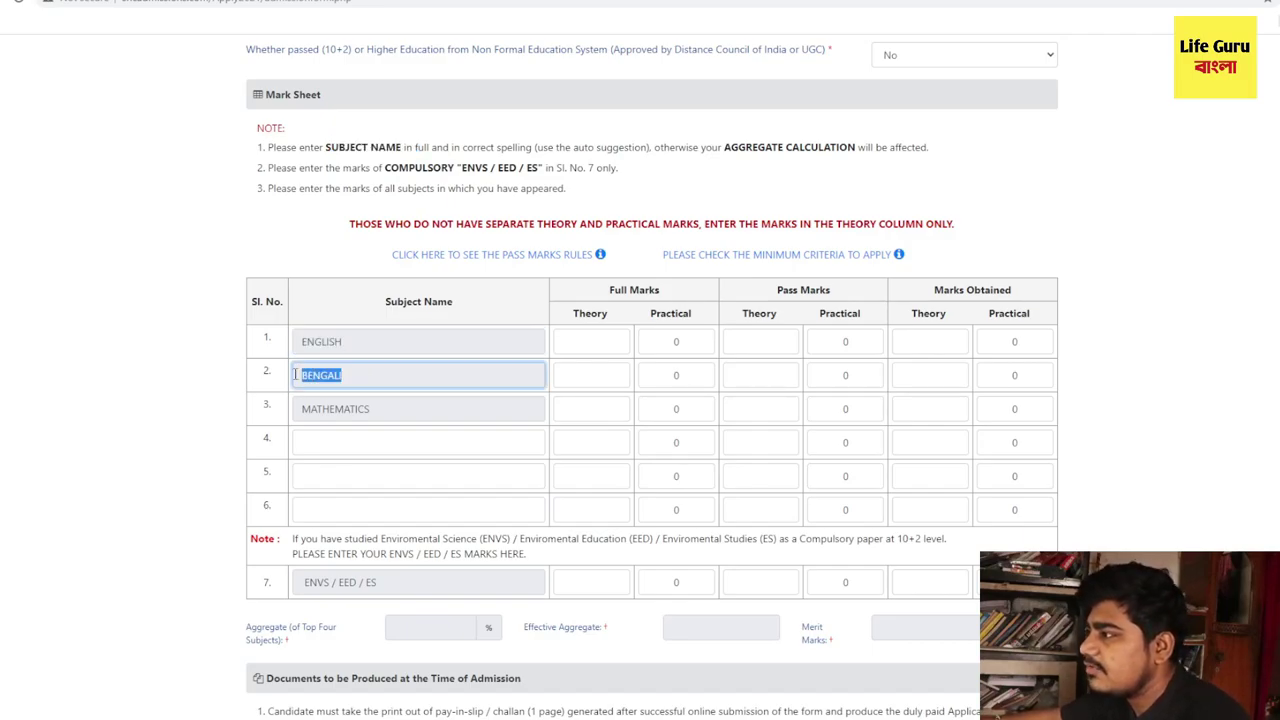
drag(373, 409, 292, 418)
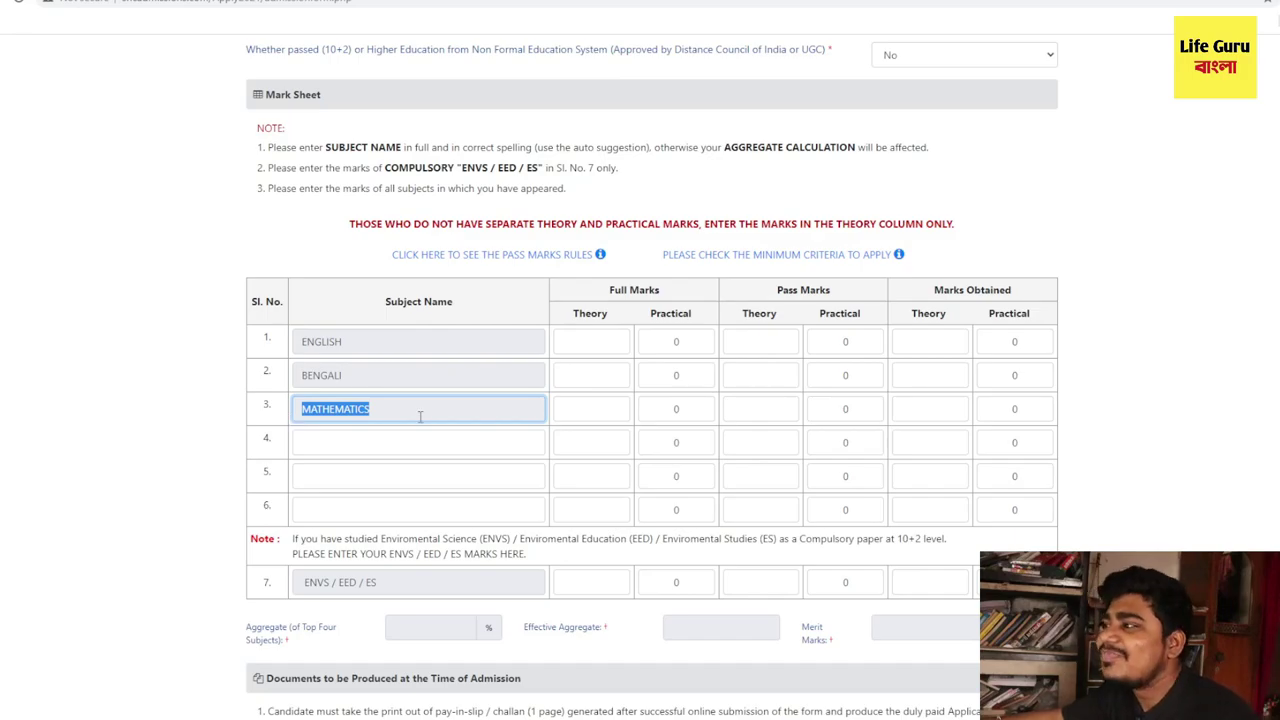
click(365, 445)
click(359, 477)
click(364, 511)
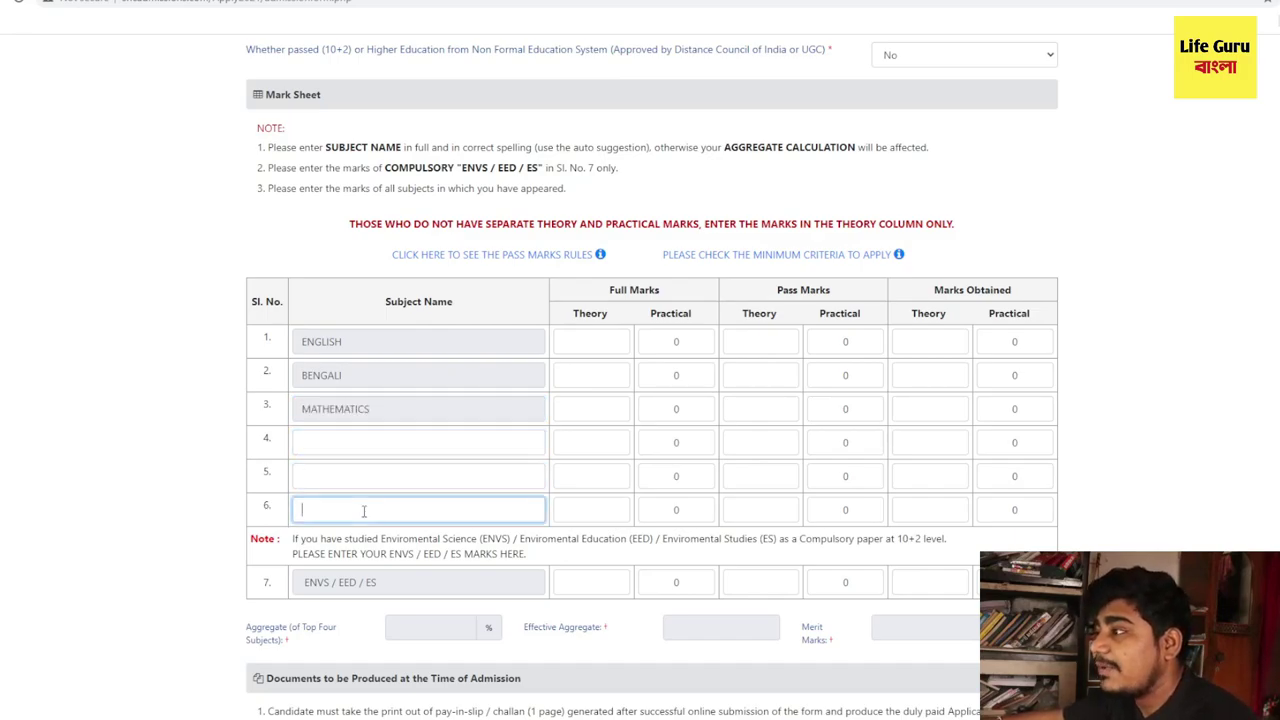
- Add PHYSICS, CHEMISTRY and BIOSCIENCE as subjects 4–6 from the autocomplete suggestions
click(389, 445)
text(P)
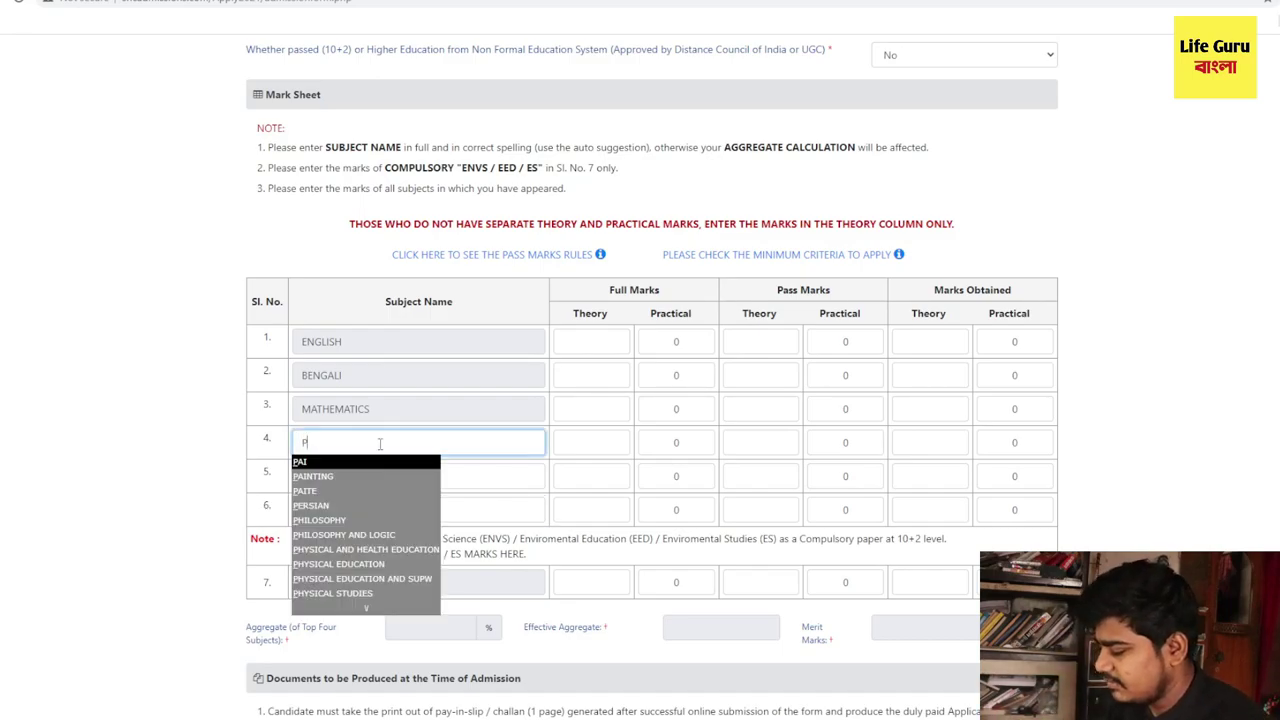
text(HY)
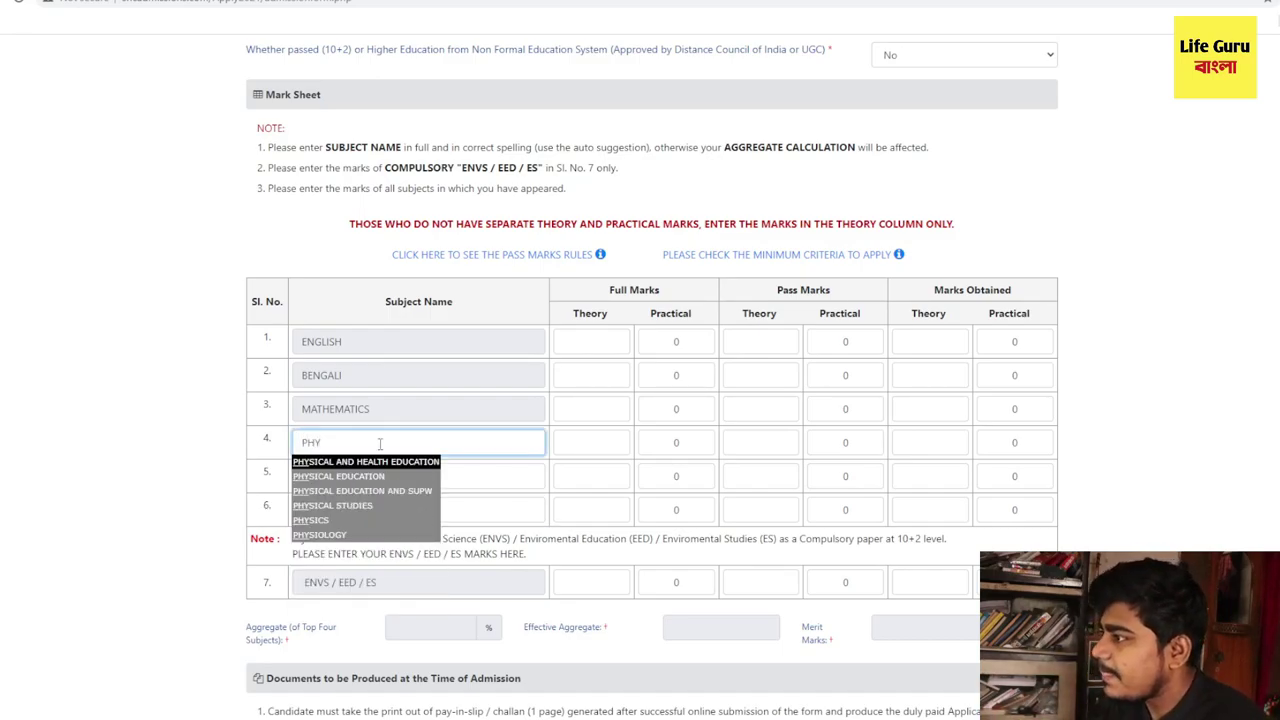
click(355, 519)
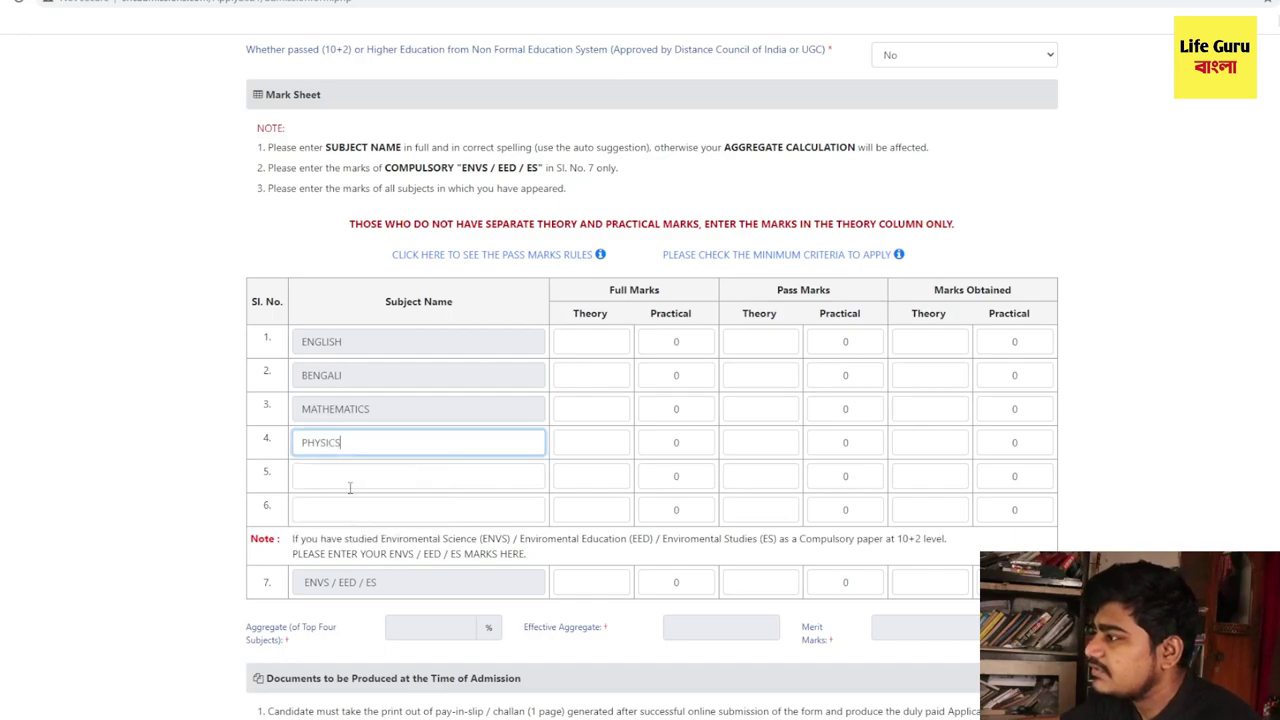
click(349, 481)
text(CH)
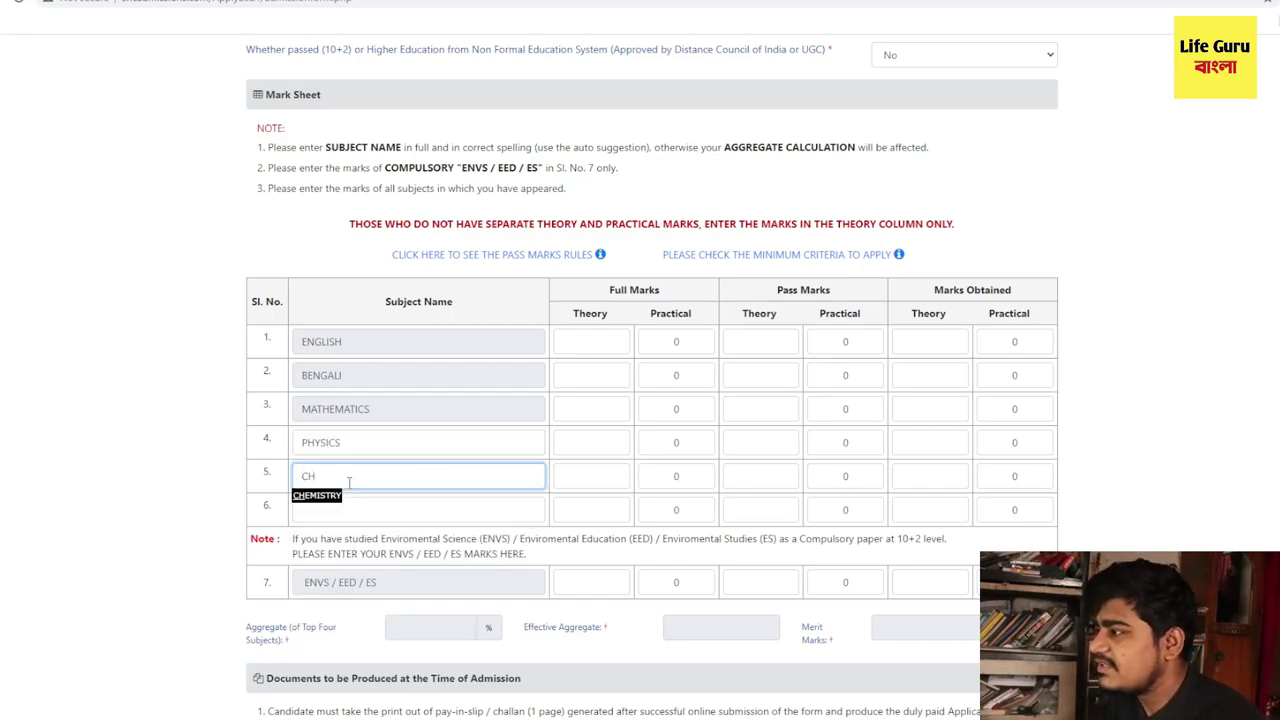
click(333, 497)
click(333, 516)
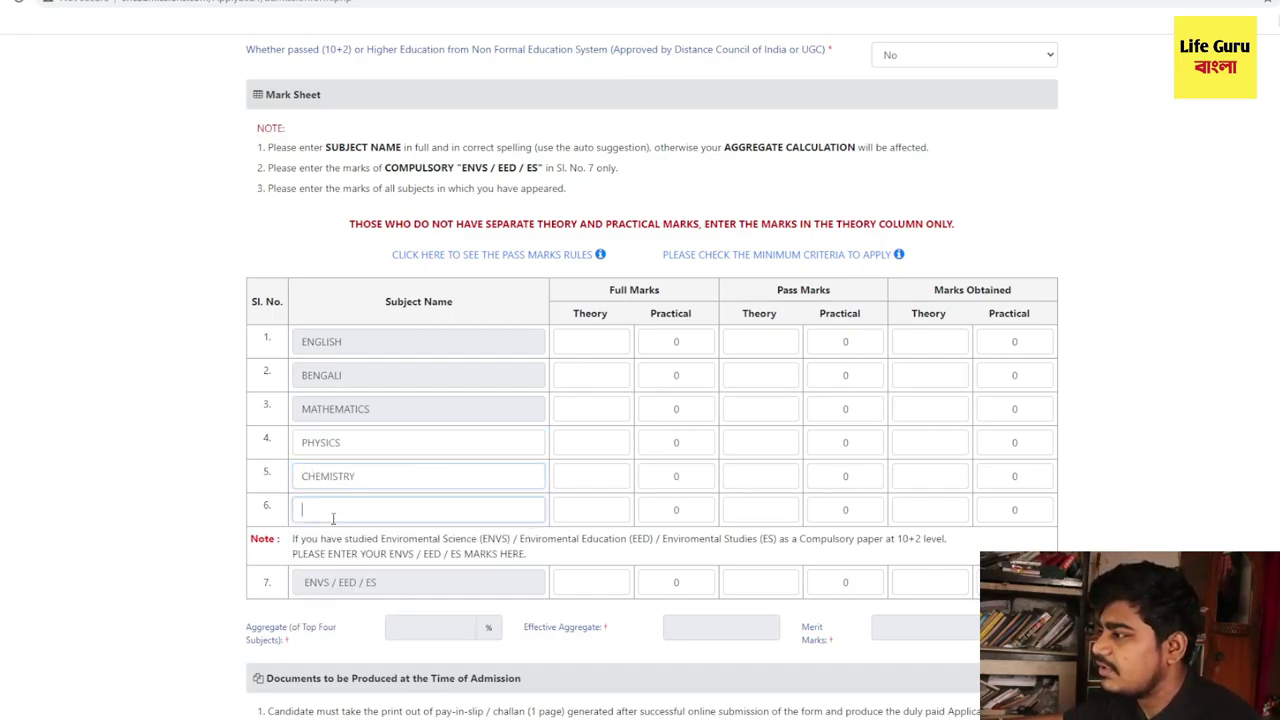
text(BIO)
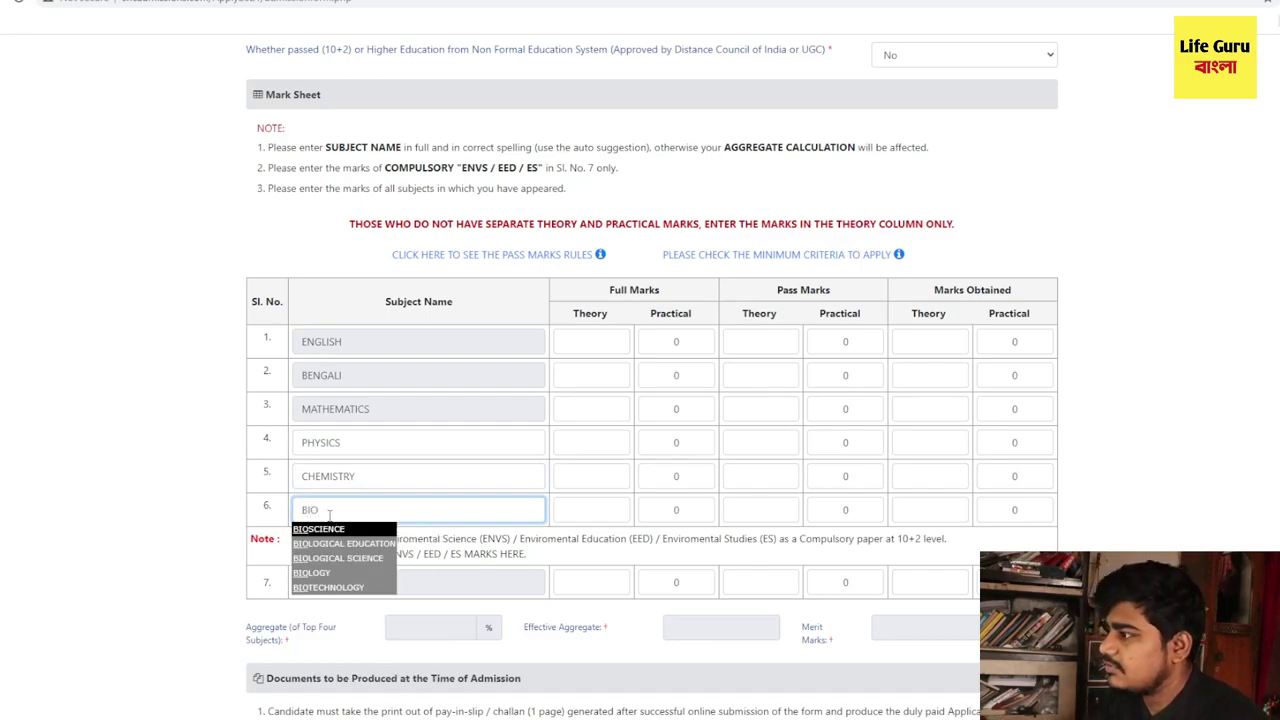
click(334, 529)
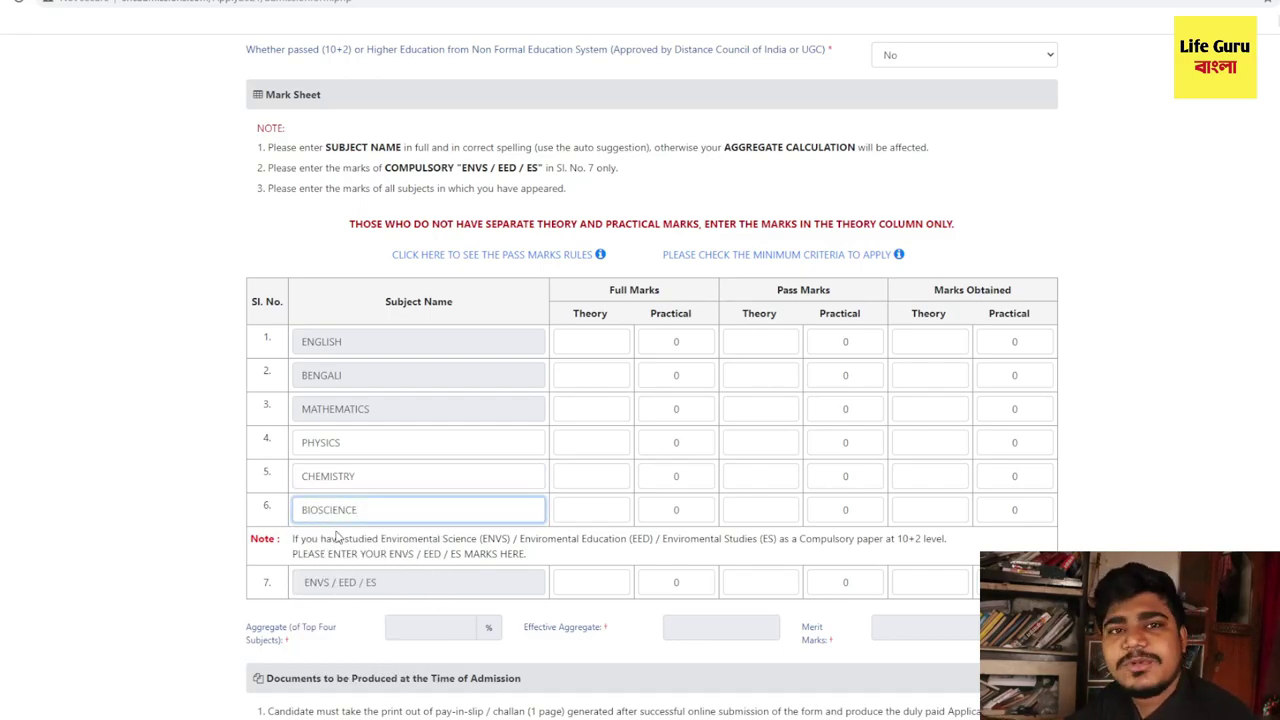
drag(600, 302, 667, 298)
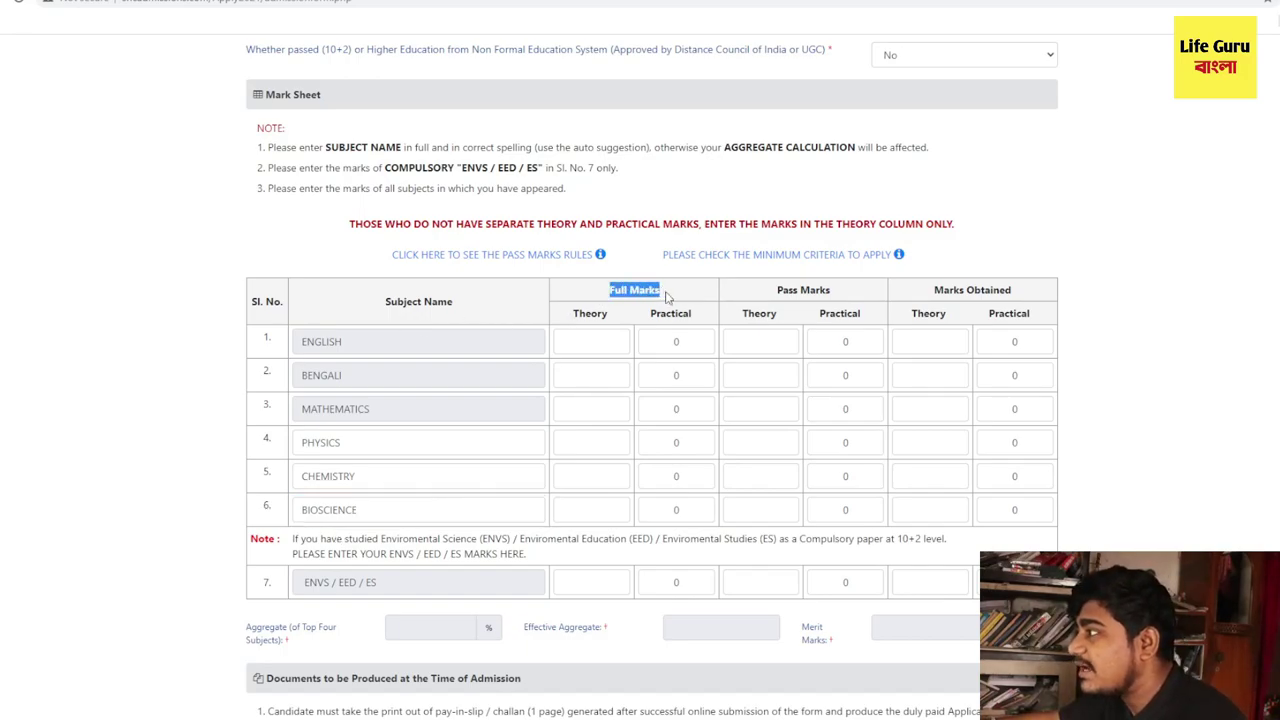
- Give ENGLISH full marks of 80 theory and 20 practical
click(595, 338)
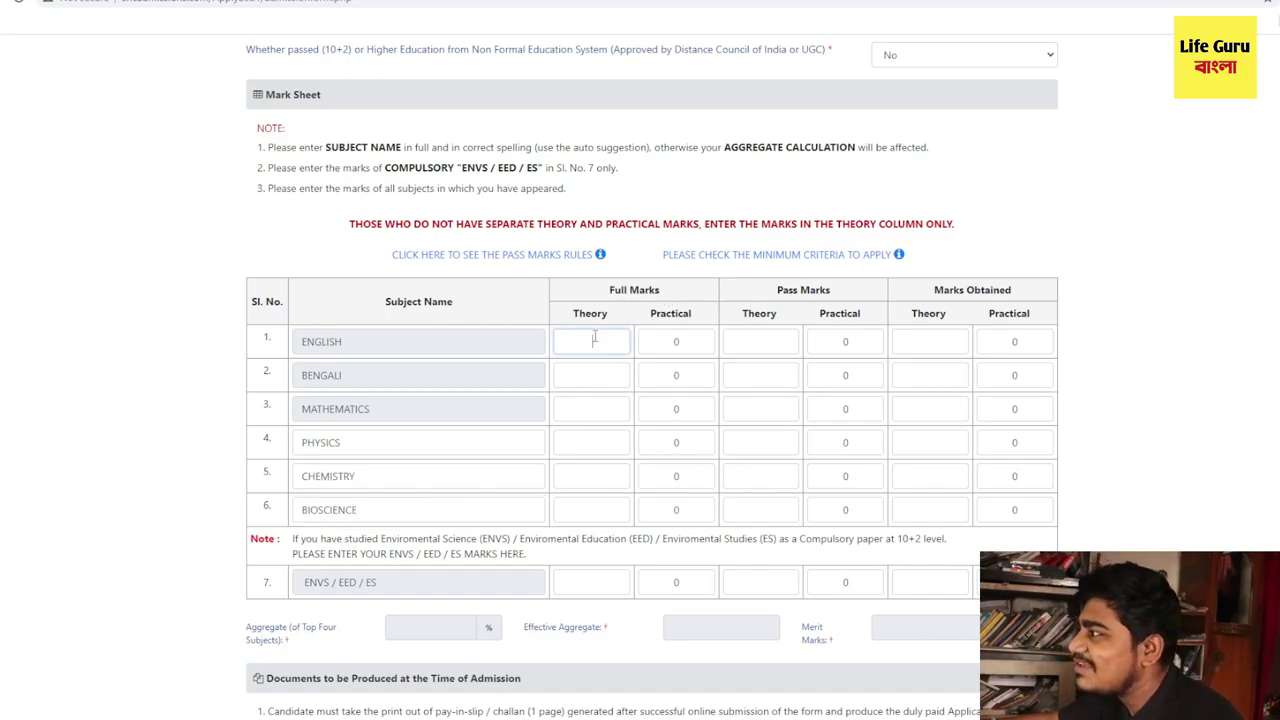
key(Tab)
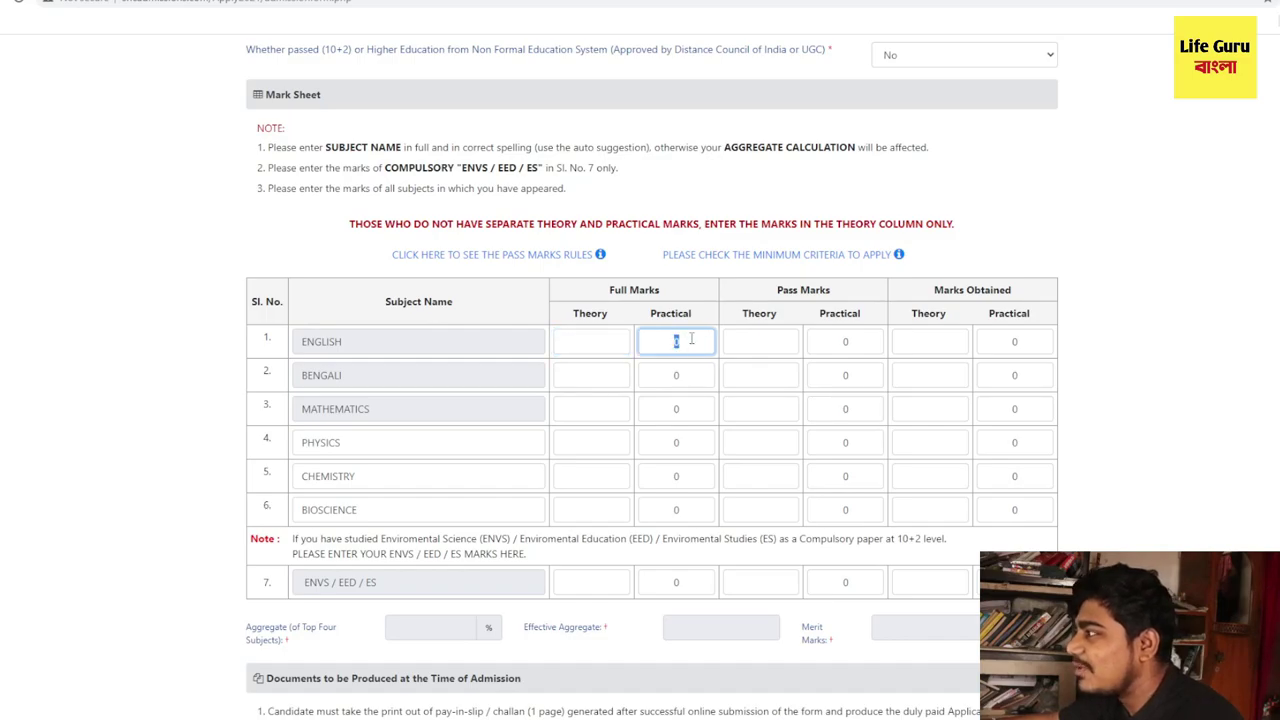
click(573, 345)
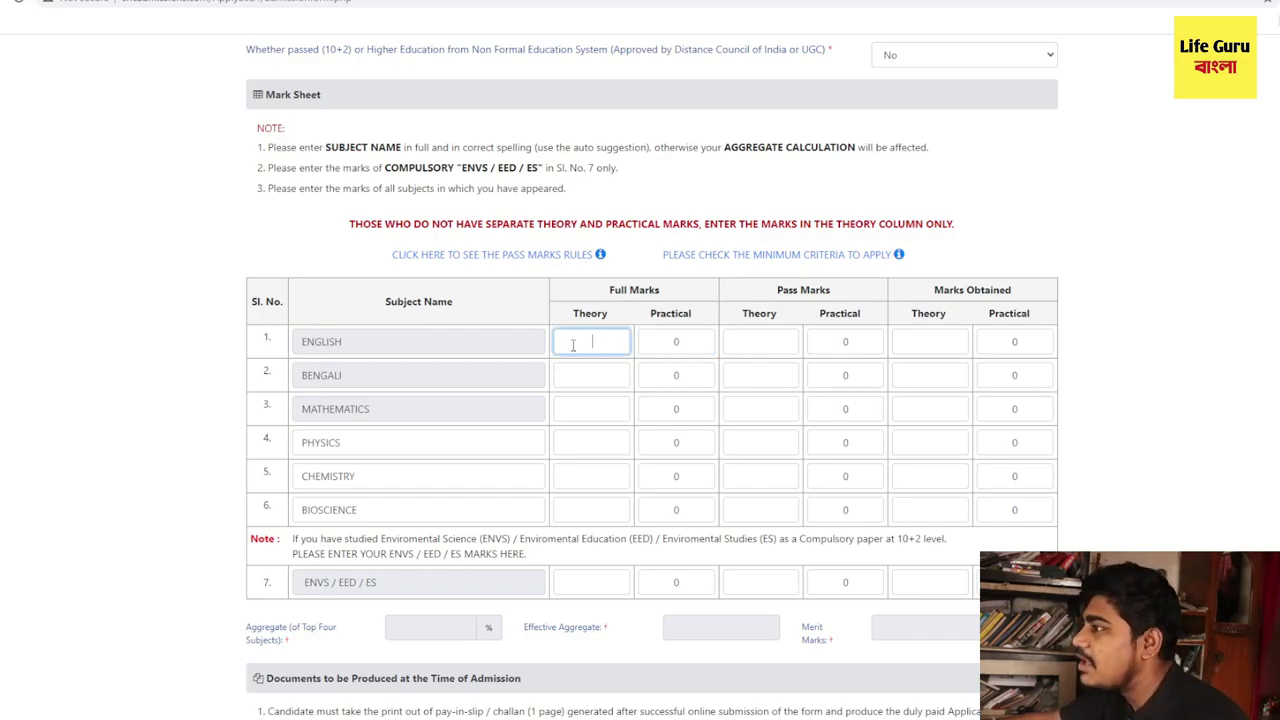
text(80)
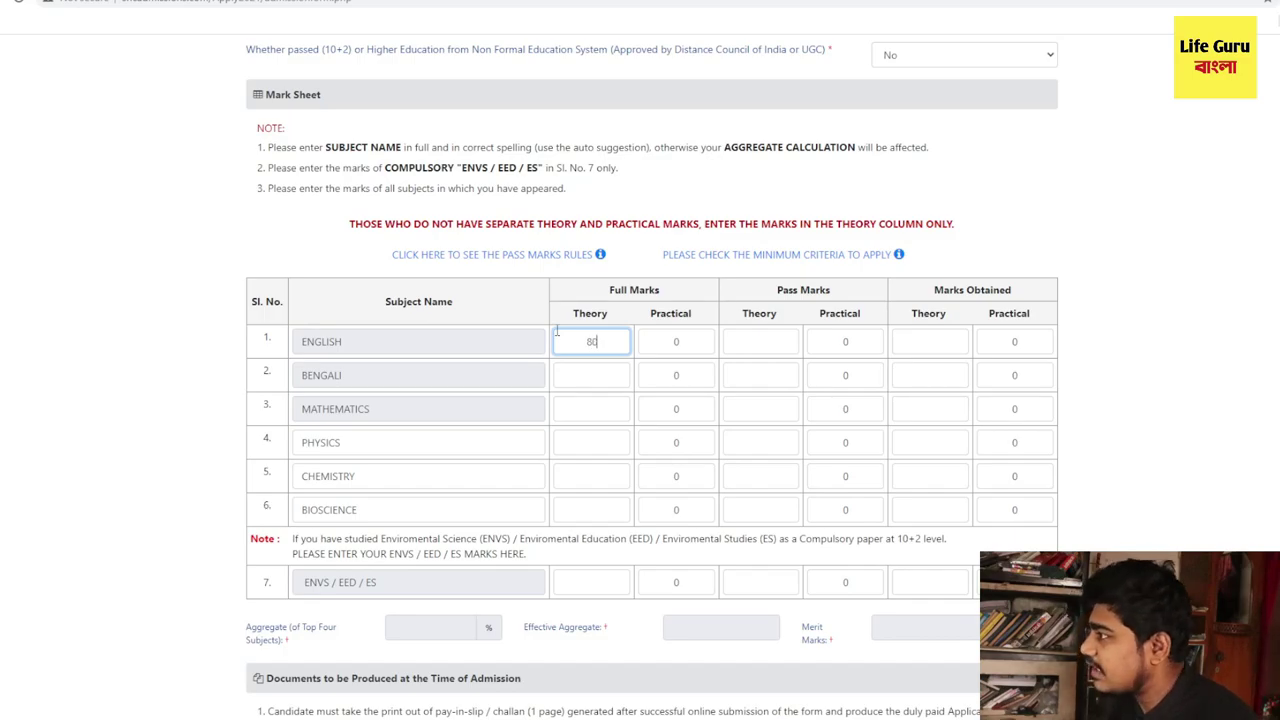
key(Tab)
text(20)
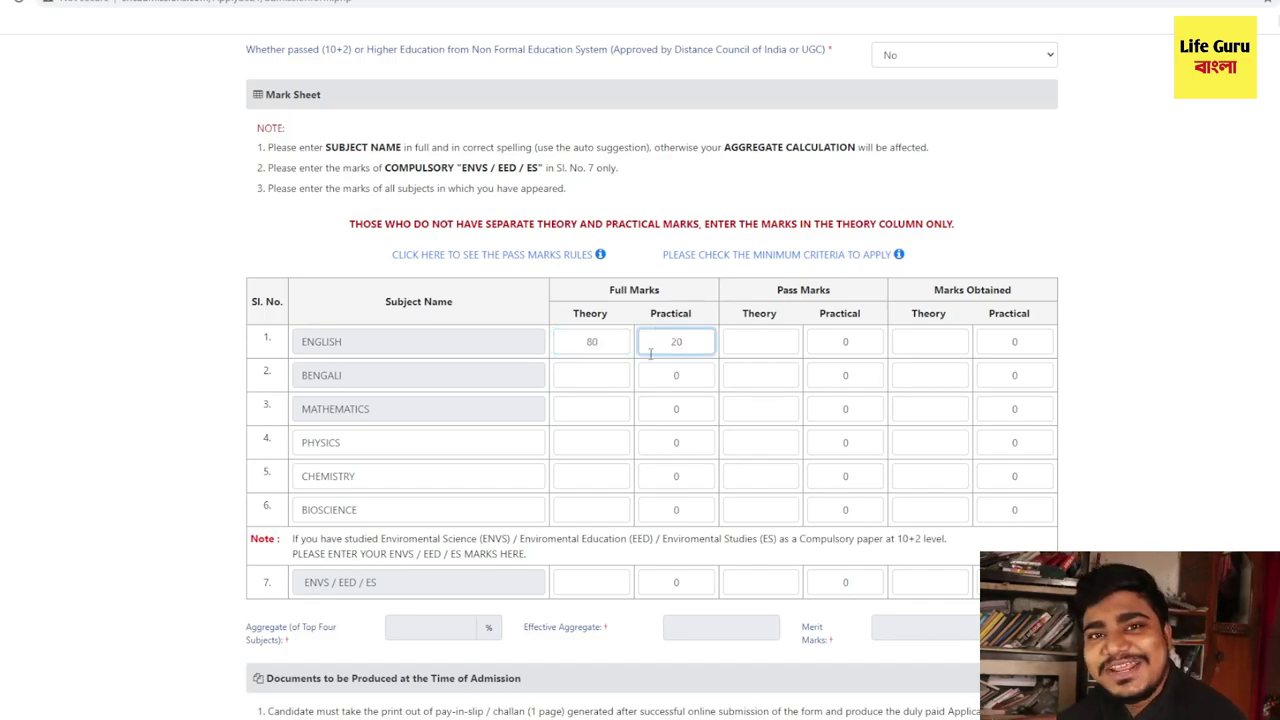
- Give BENGALI 80 theory and 20 practical, and MATHEMATICS 20 practical full marks
click(605, 378)
text(20)
key(BackSpace)
key(BackSpace)
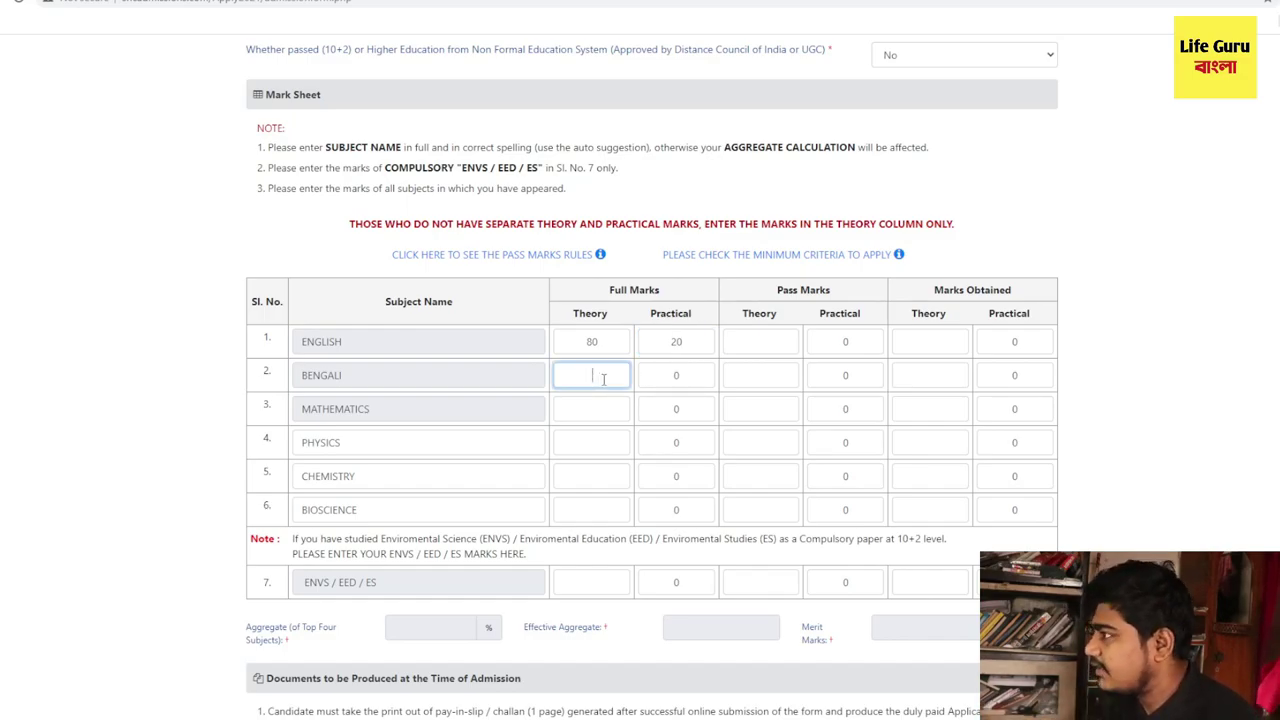
text(80)
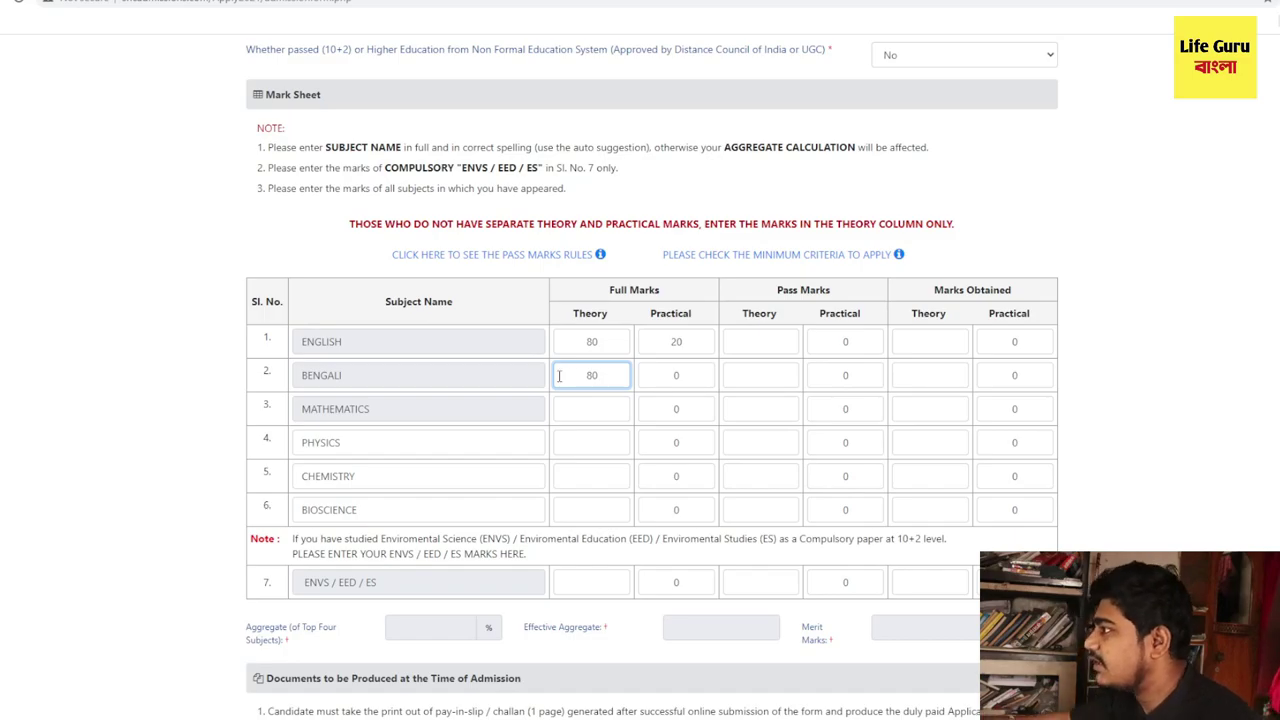
key(Tab)
text(20)
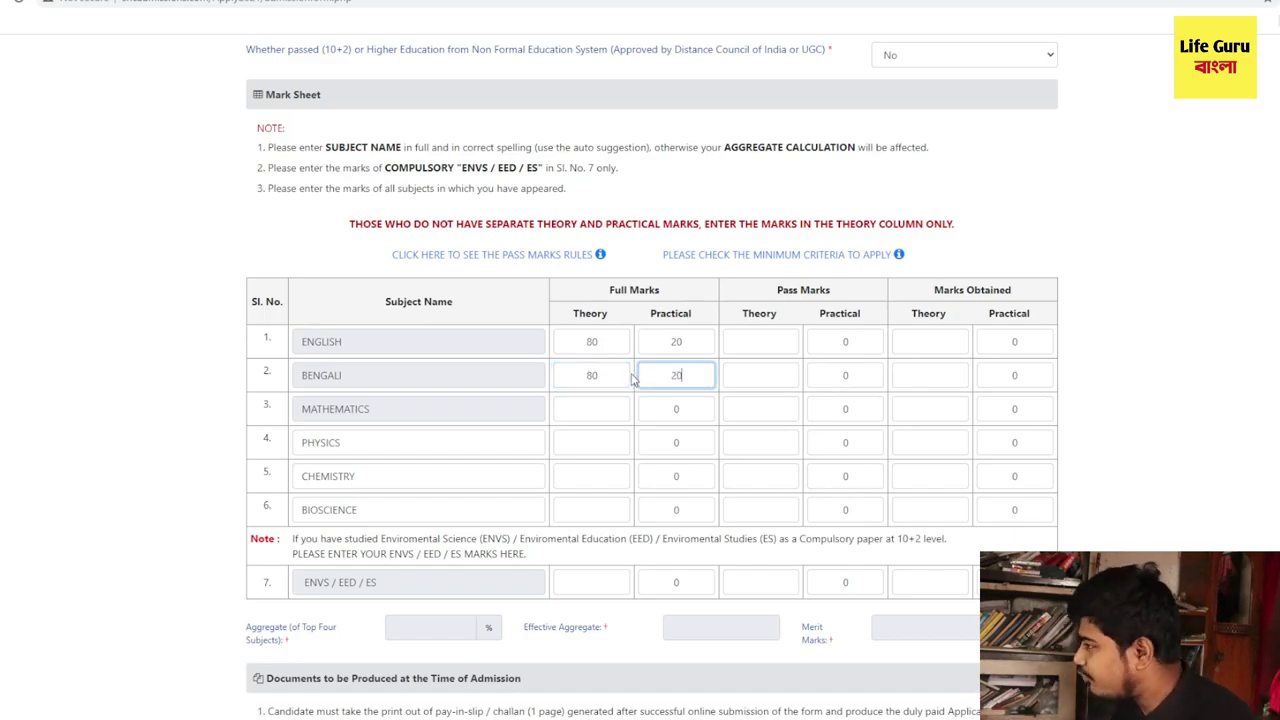
click(588, 410)
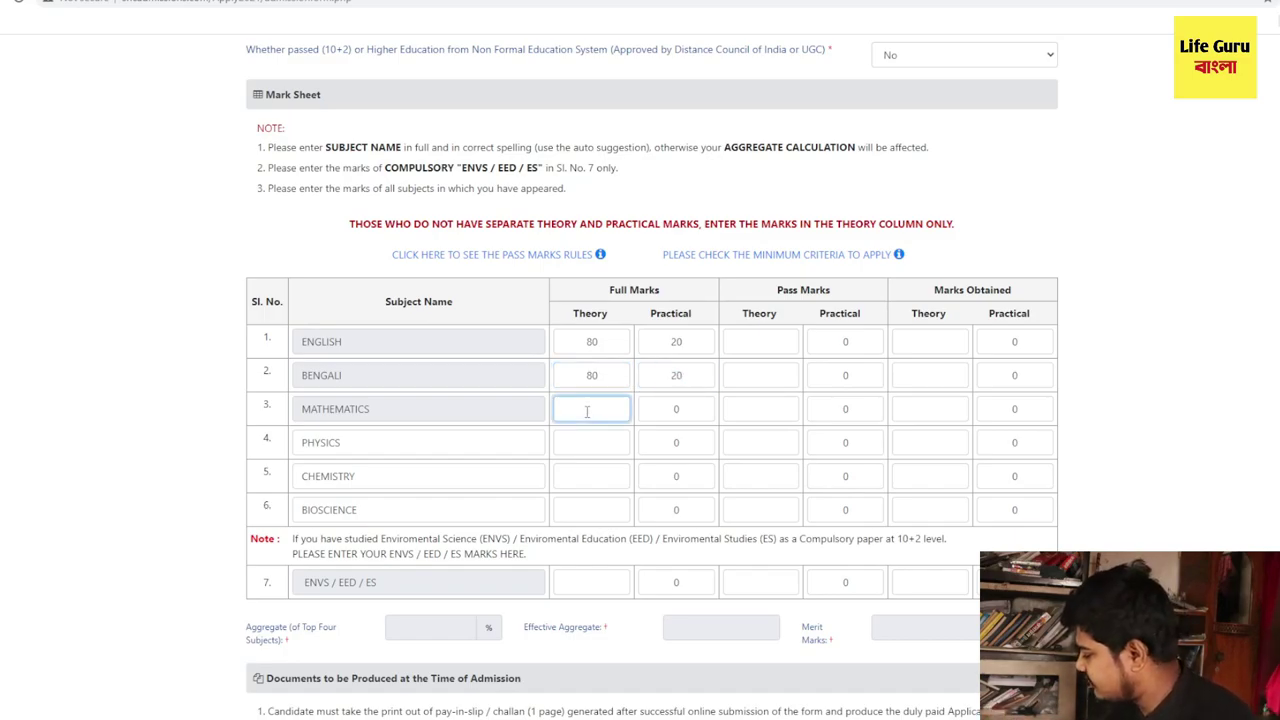
key(Tab)
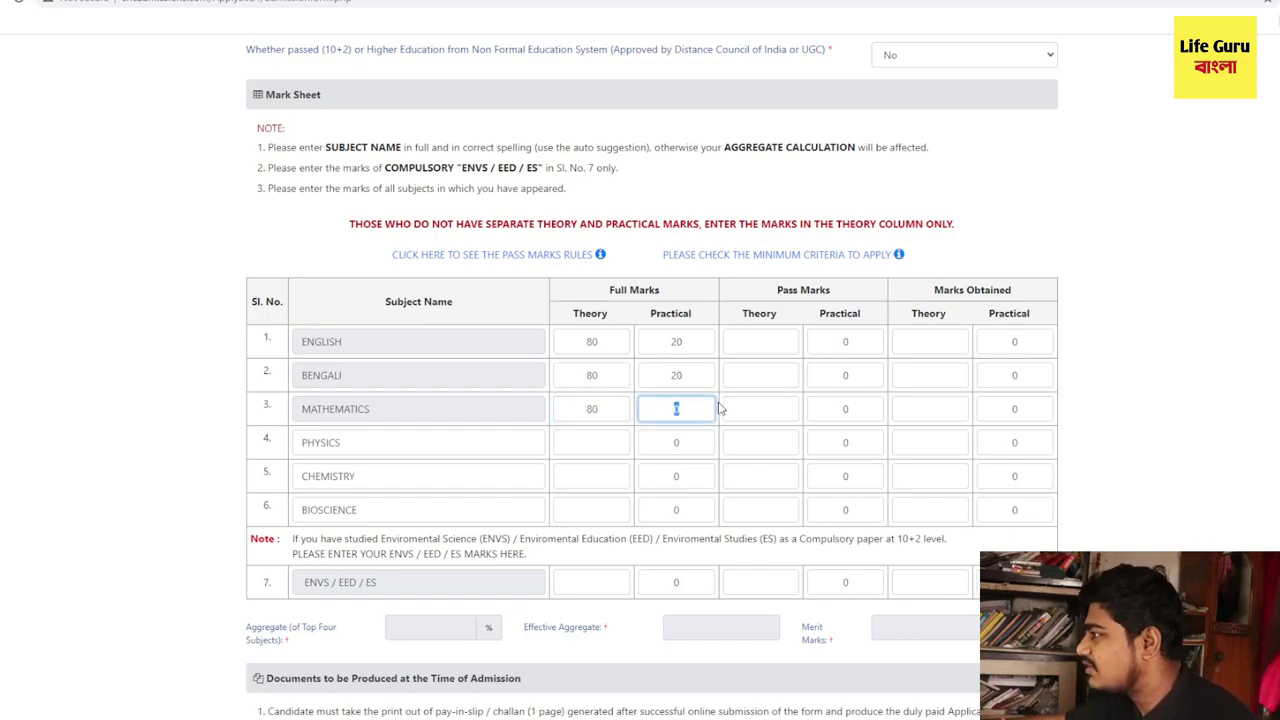
text(20)
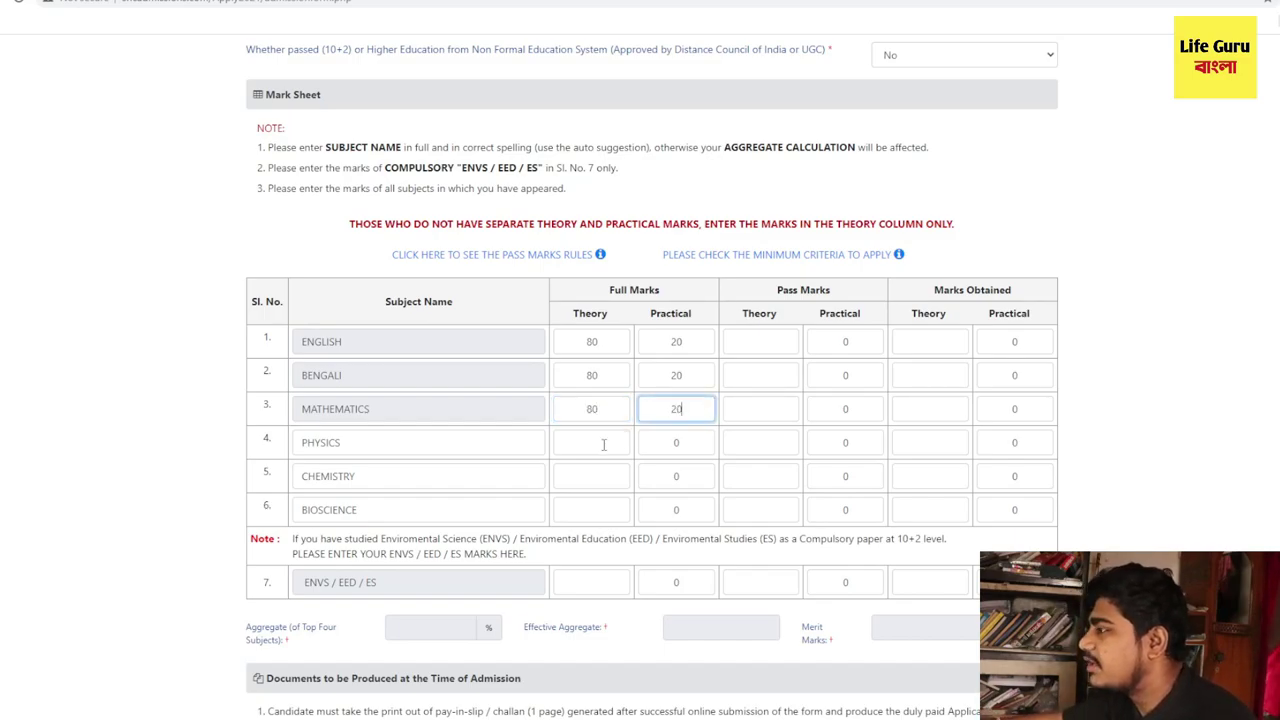